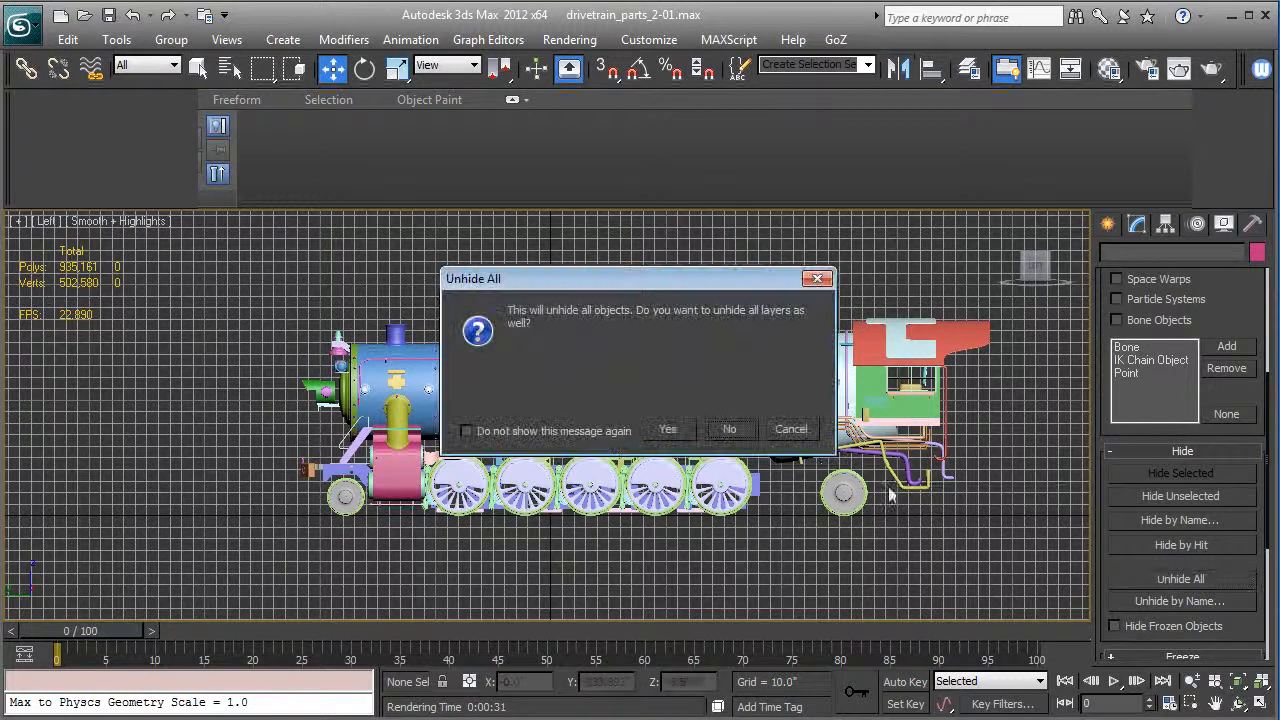
# Unhide all objects without unhiding the layers, and hide everything except the side blueprint plane and the pink cylinder block.
pyautogui.click(731, 428)
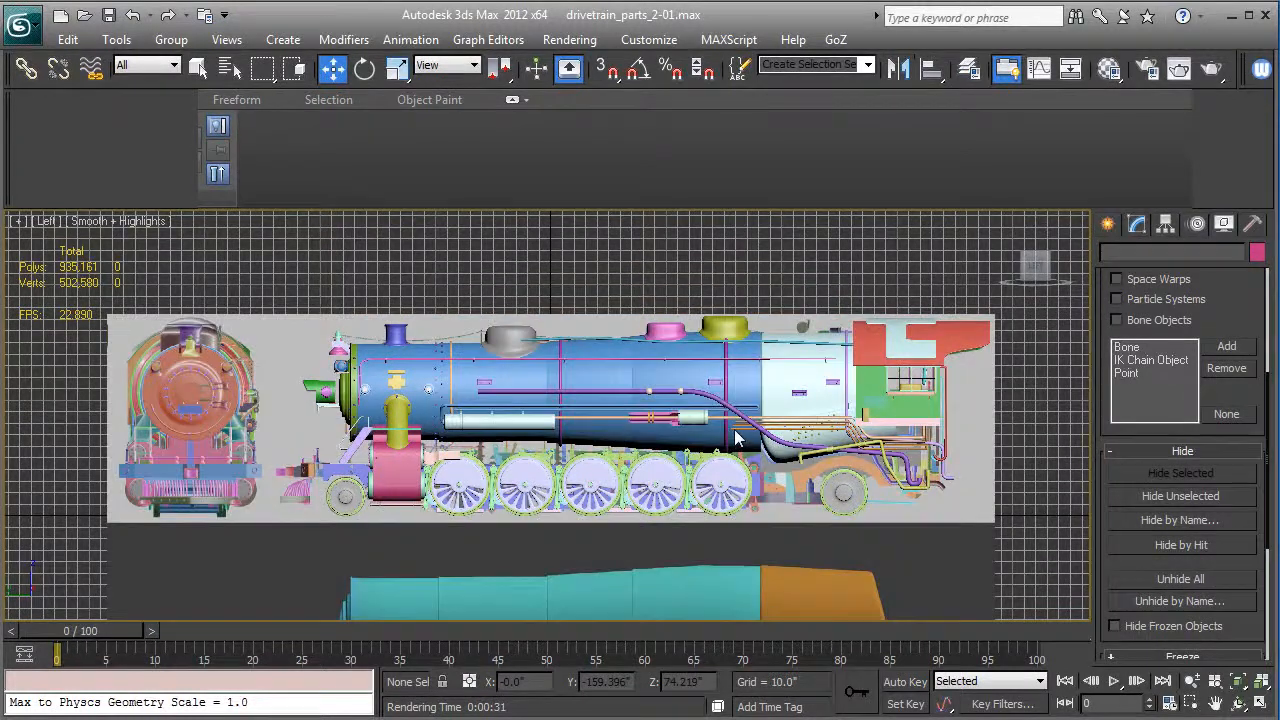
pyautogui.moveTo(592, 512); pyautogui.dragTo(620, 440, button='middle')
pyautogui.scroll(6, 620, 440)
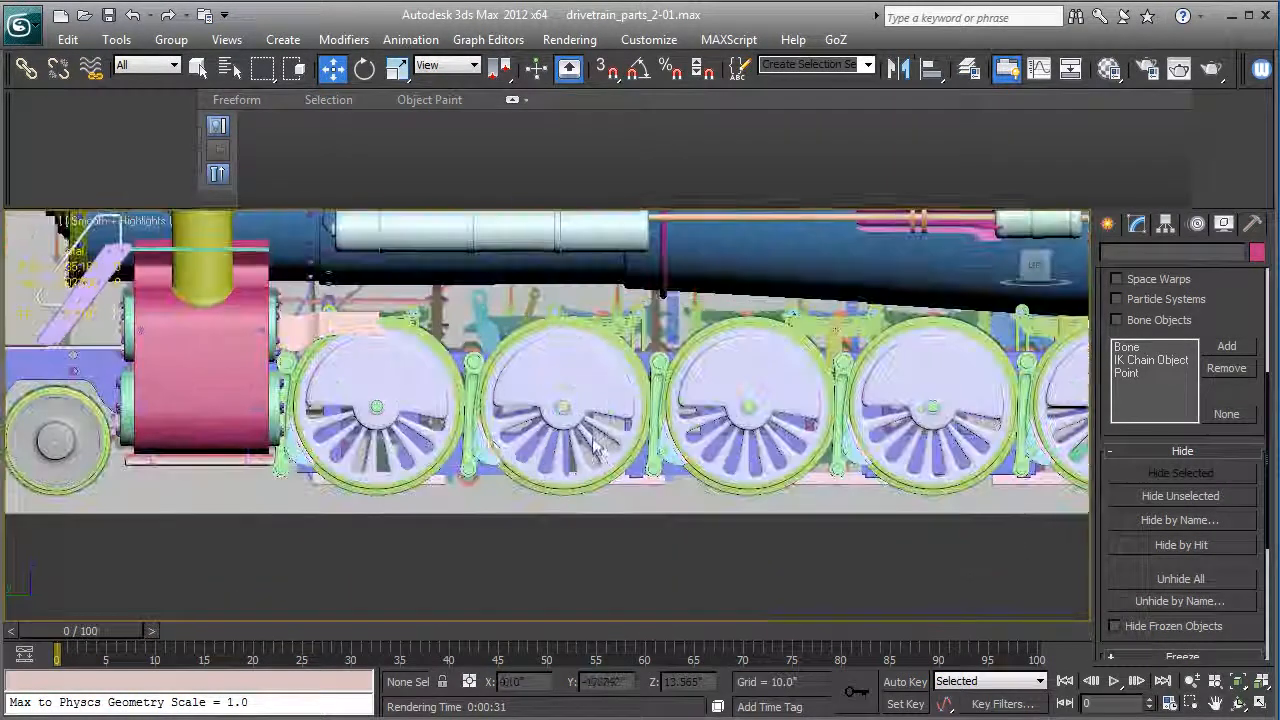
pyautogui.moveTo(305, 420); pyautogui.dragTo(605, 422, button='middle')
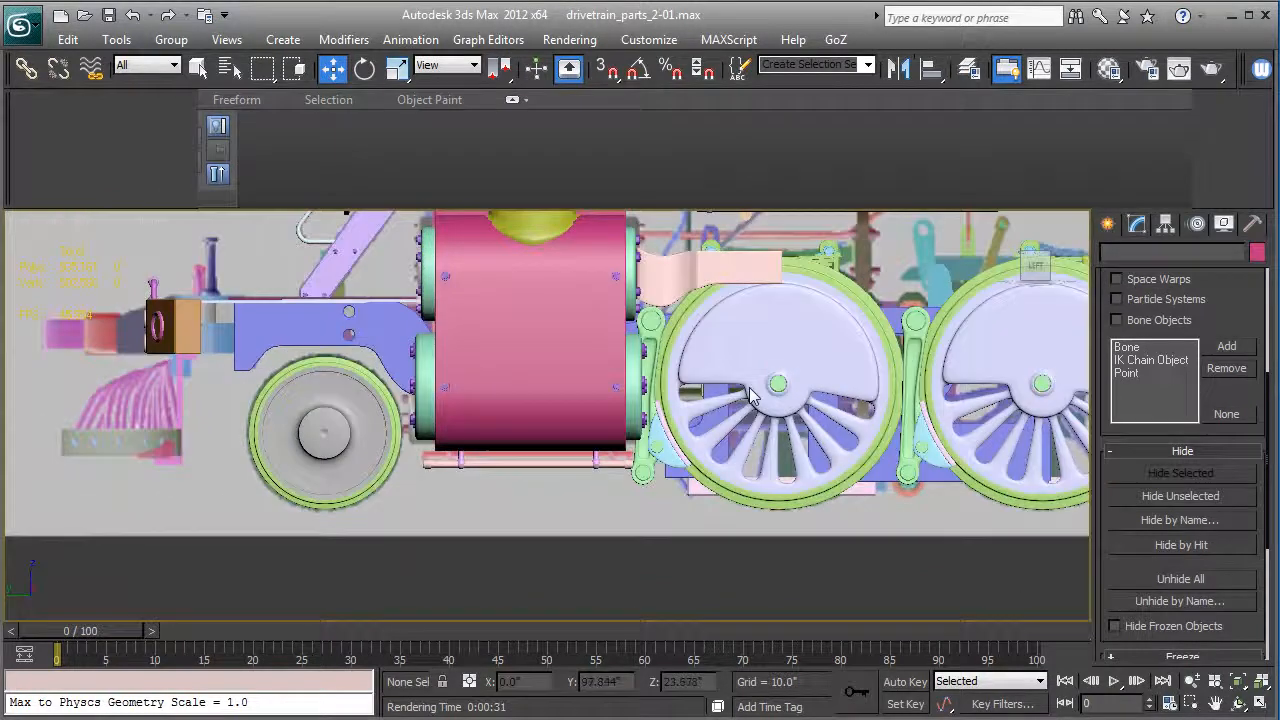
pyautogui.scroll(2, 605, 422)
pyautogui.moveTo(663, 462); pyautogui.dragTo(893, 522, button='middle')
pyautogui.click(893, 522)
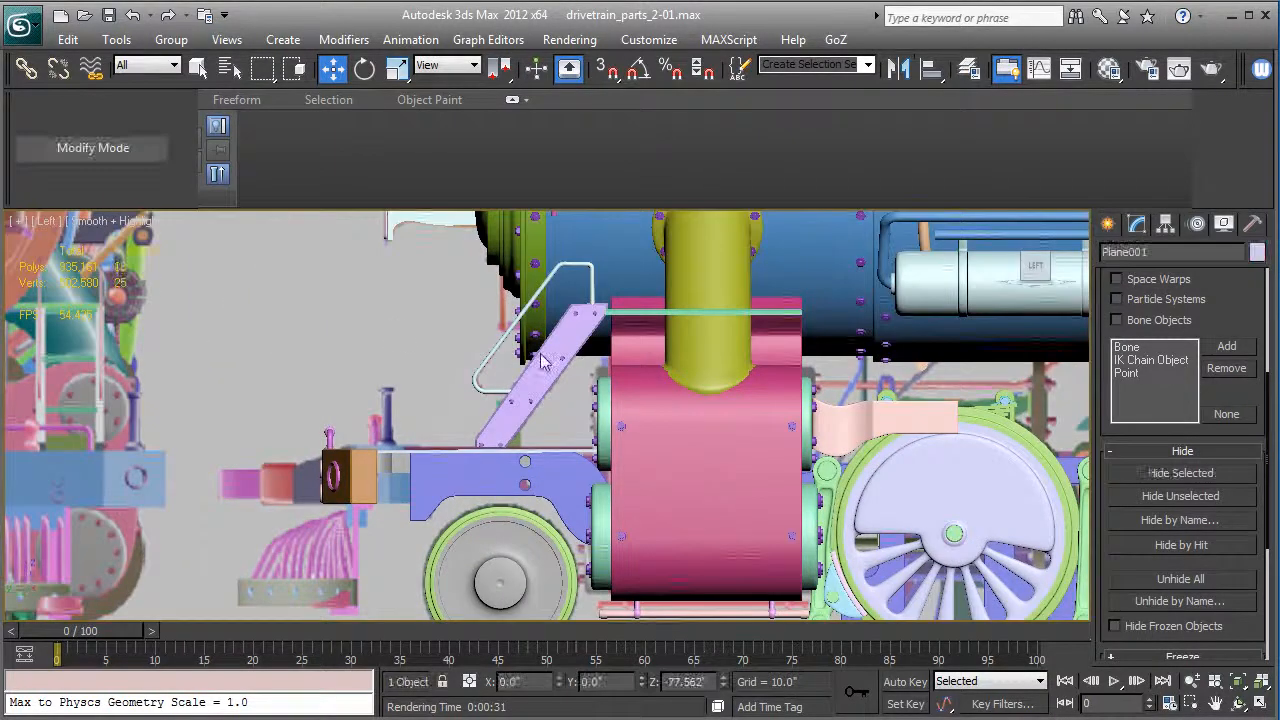
pyautogui.moveTo(547, 364); pyautogui.dragTo(487, 365, button='middle')
pyautogui.keyDown('ctrl'); pyautogui.click(629, 442); pyautogui.keyUp('ctrl')
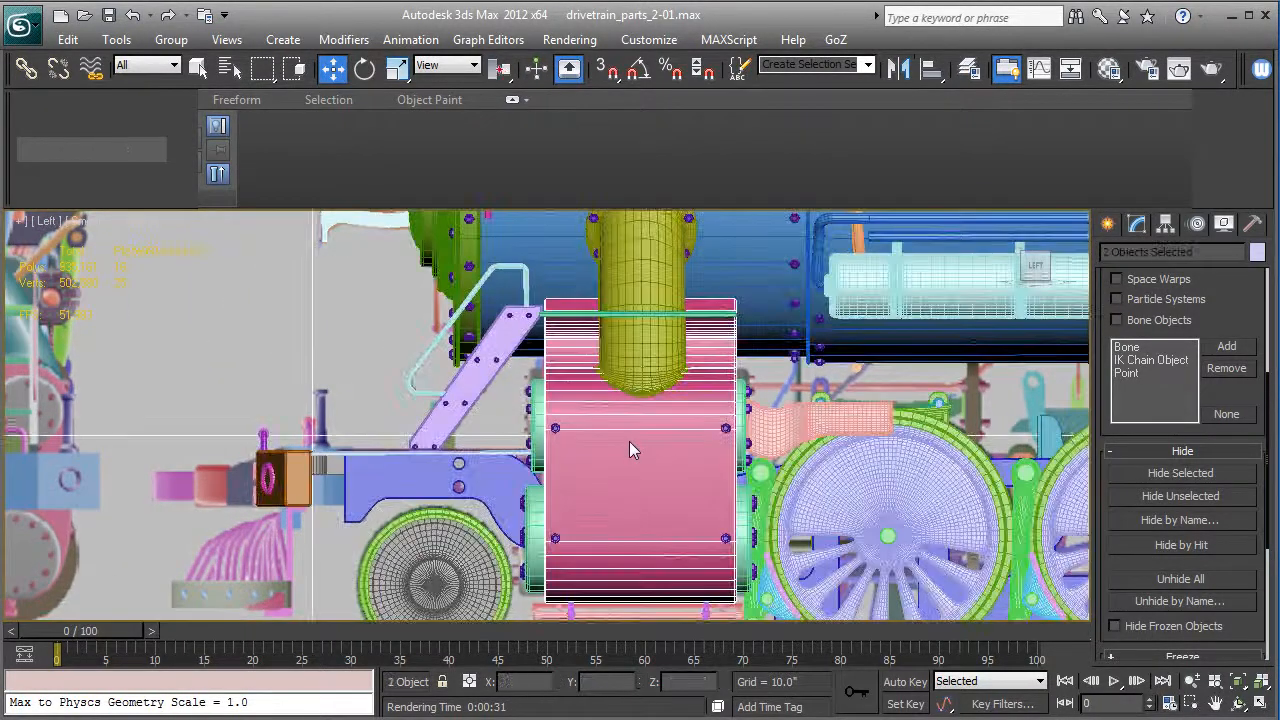
pyautogui.moveTo(643, 445); pyautogui.dragTo(456, 406, button='middle')
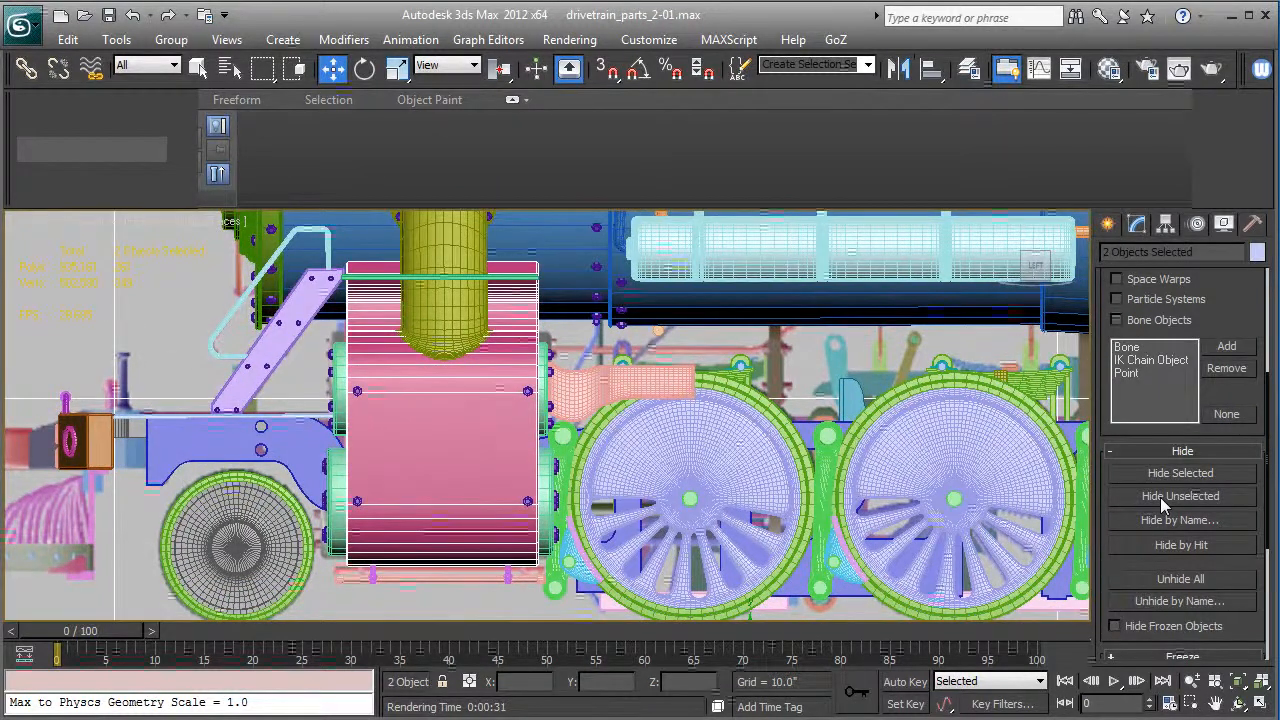
pyautogui.click(1160, 497)
# Examine the vertical bracket beside the first drive wheels on the blueprint and the cylinder block's profile in the Back view.
pyautogui.moveTo(838, 424); pyautogui.dragTo(675, 411, button='middle')
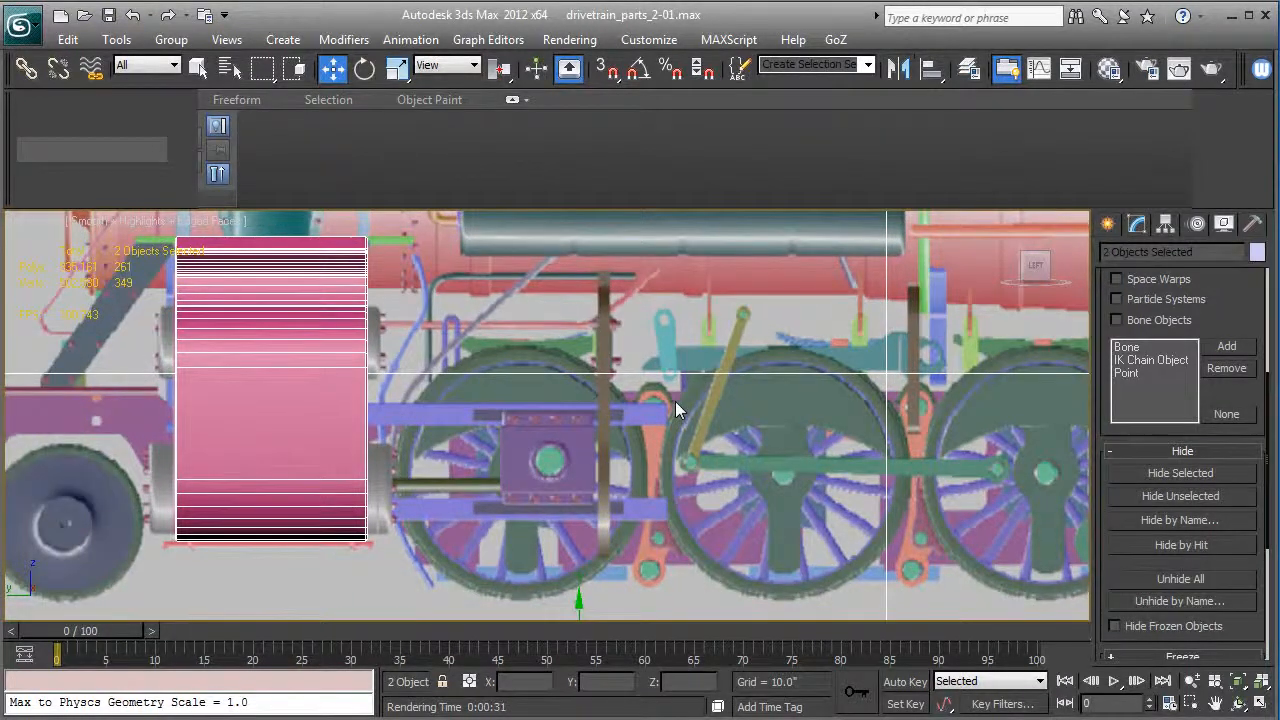
pyautogui.scroll(5, 675, 401)
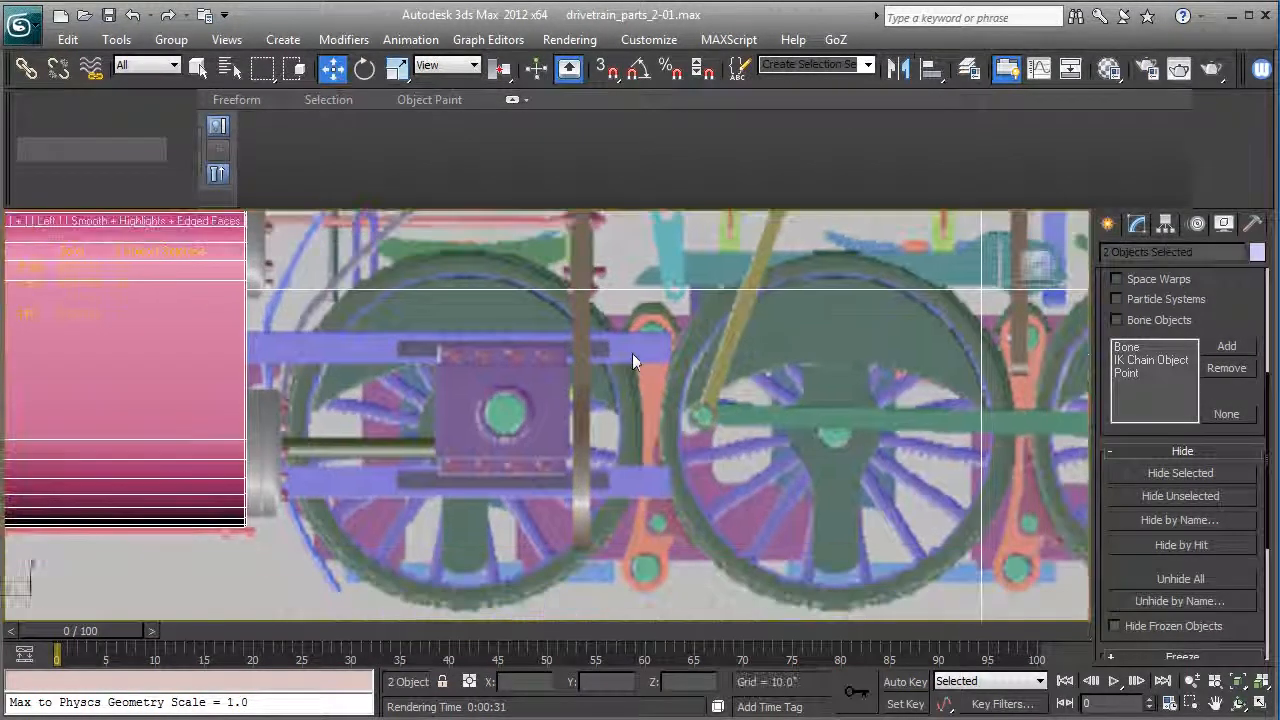
pyautogui.moveTo(576, 255); pyautogui.dragTo(580, 342, button='middle')
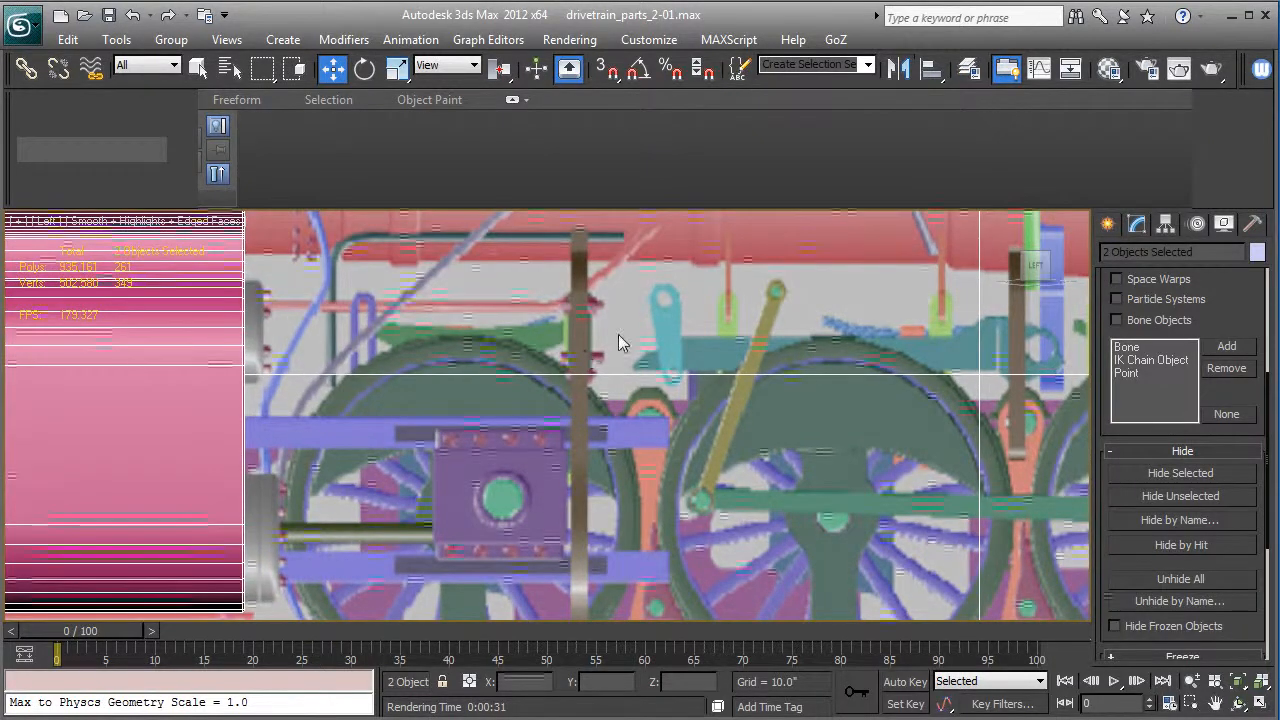
pyautogui.press('k')
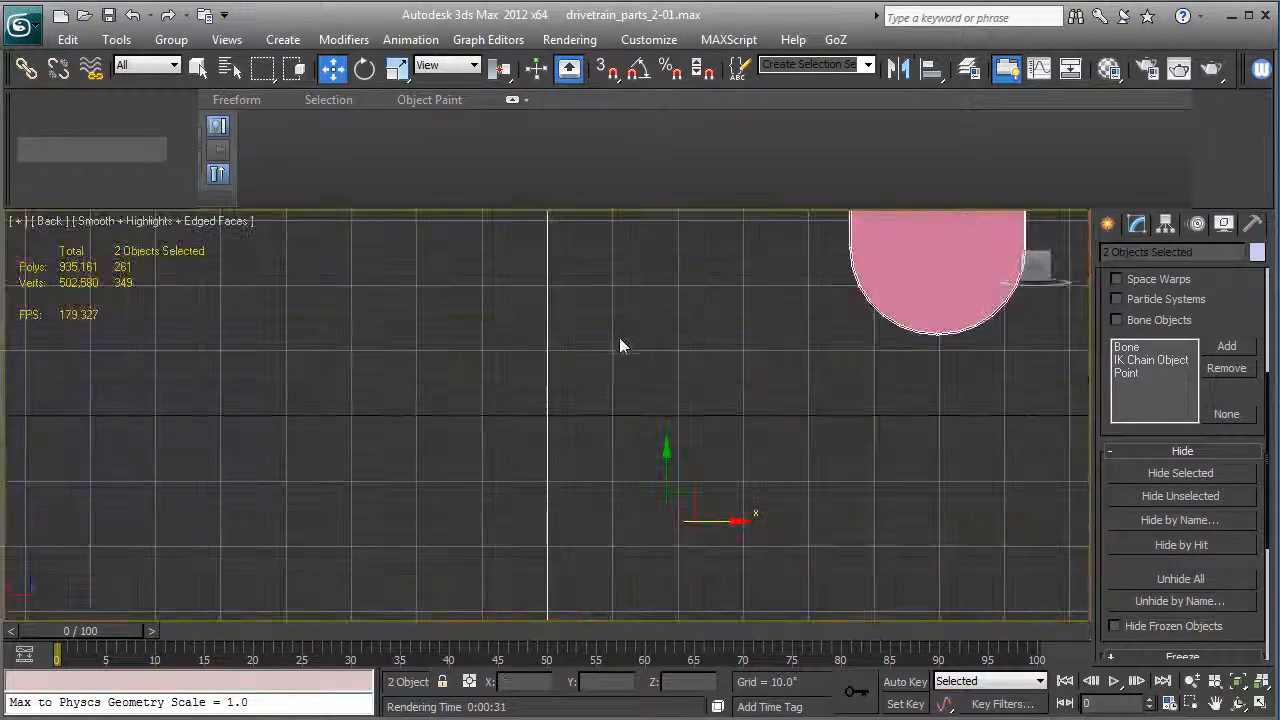
pyautogui.scroll(-5, 618, 340)
pyautogui.moveTo(669, 407); pyautogui.dragTo(660, 457, button='middle')
pyautogui.scroll(5, 652, 445)
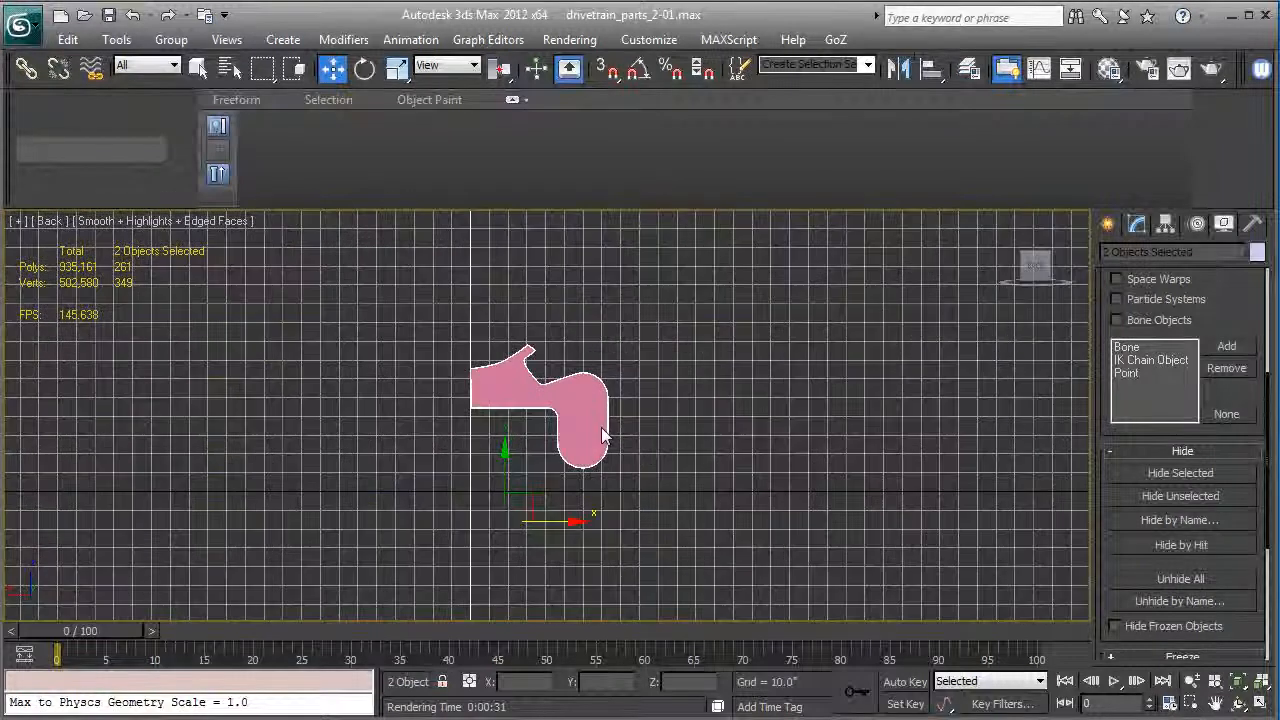
pyautogui.click(595, 435)
pyautogui.scroll(5, 595, 435)
pyautogui.moveTo(826, 380); pyautogui.dragTo(749, 389, button='middle')
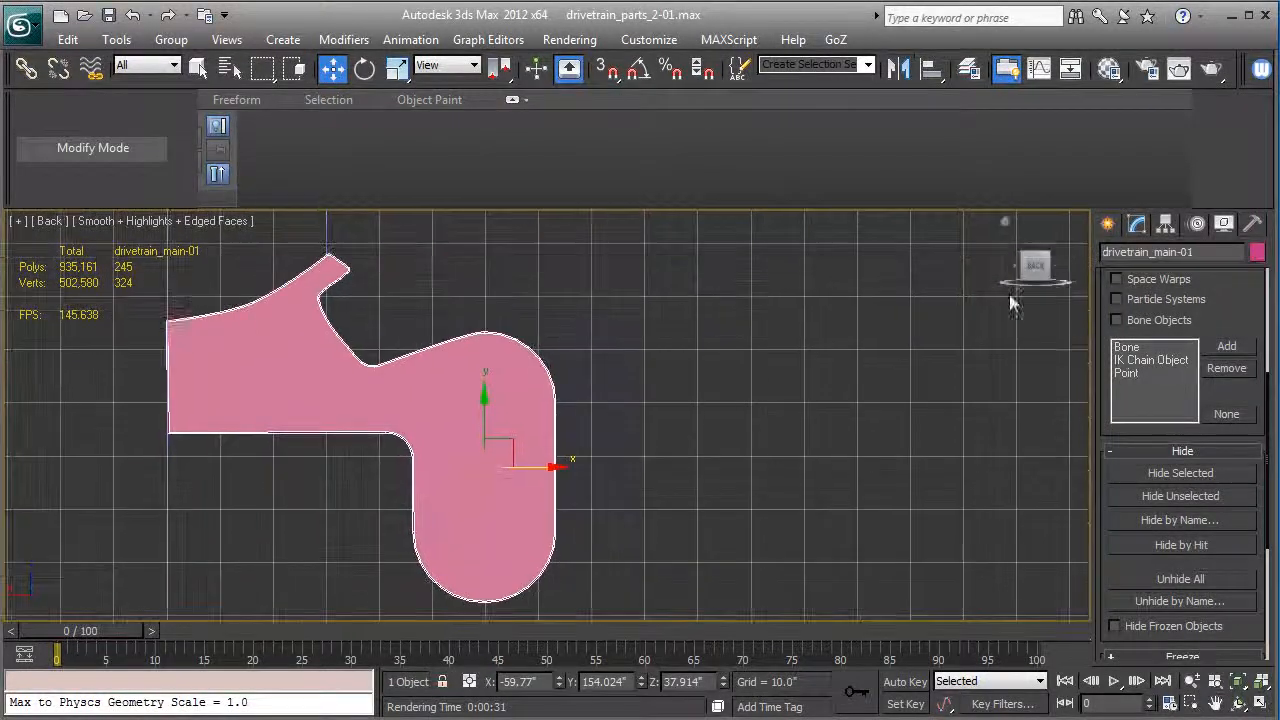
# Draw a rectangle spline about 57" long and 28" wide around the cylinder profile in the Back view and centre it horizontally on the cylinder.
pyautogui.click(1108, 224)
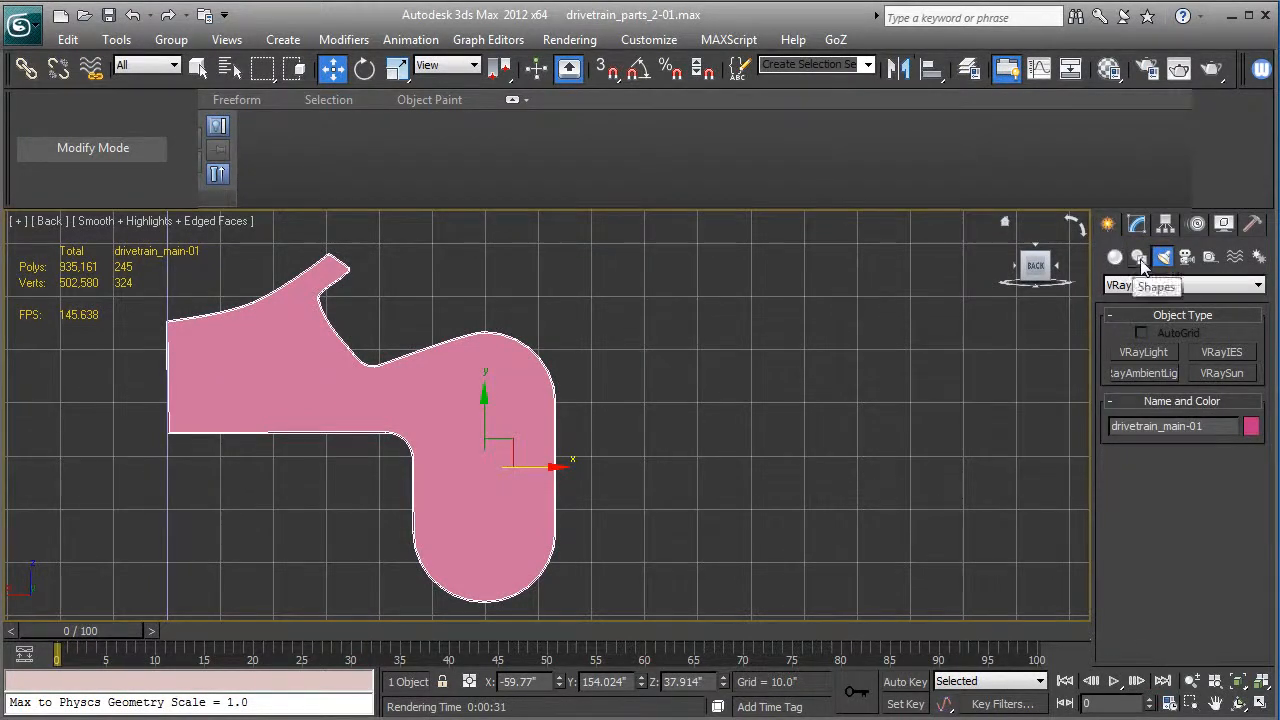
pyautogui.click(1139, 258)
pyautogui.click(1221, 369)
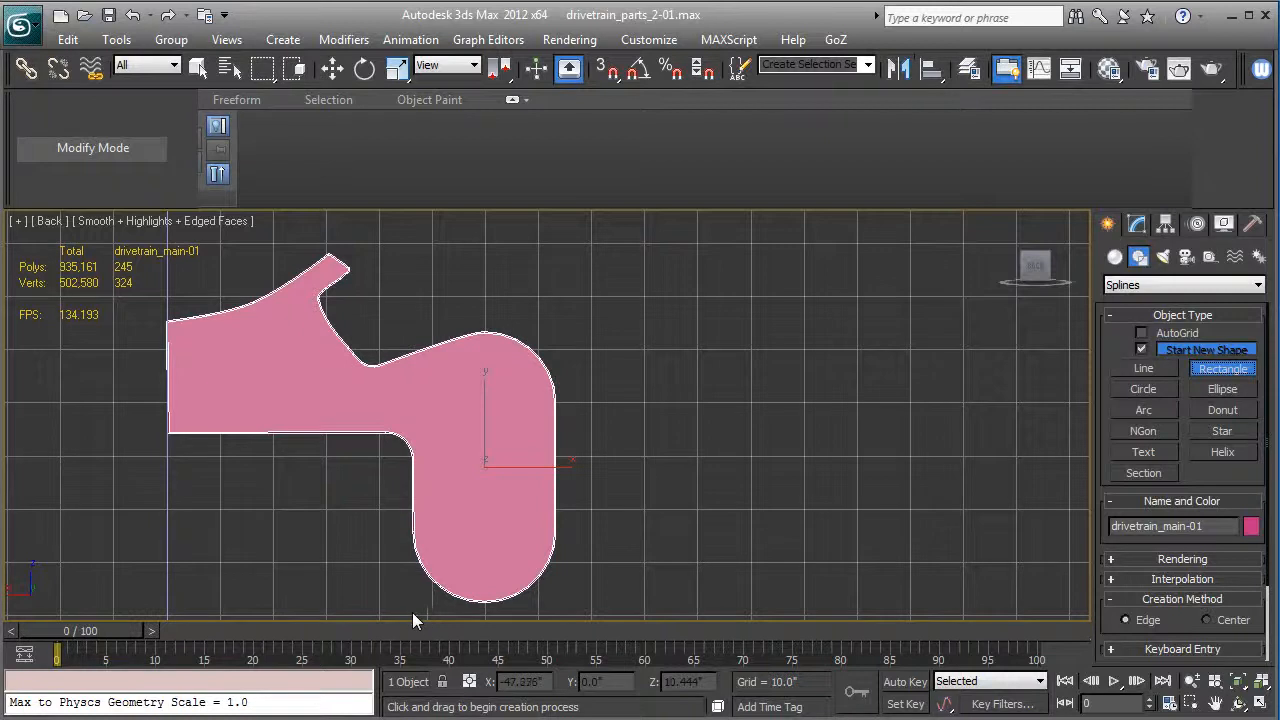
pyautogui.moveTo(417, 604); pyautogui.dragTo(564, 303)
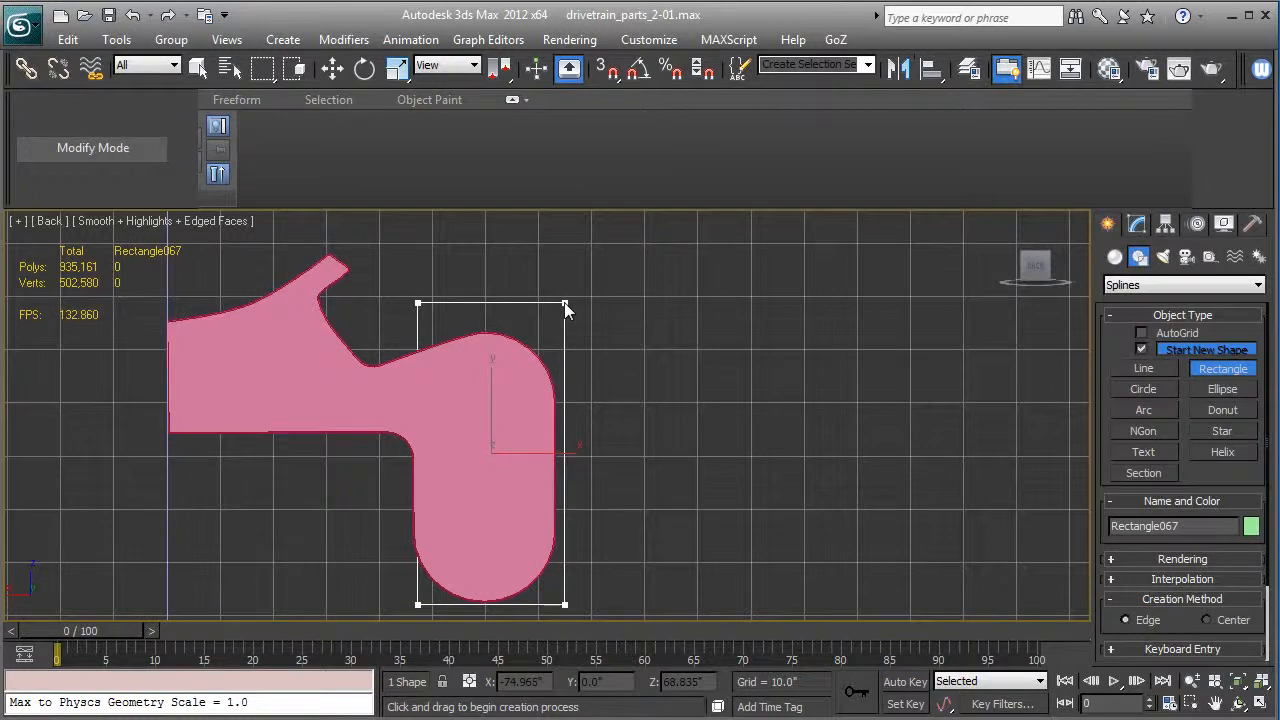
pyautogui.click(332, 68)
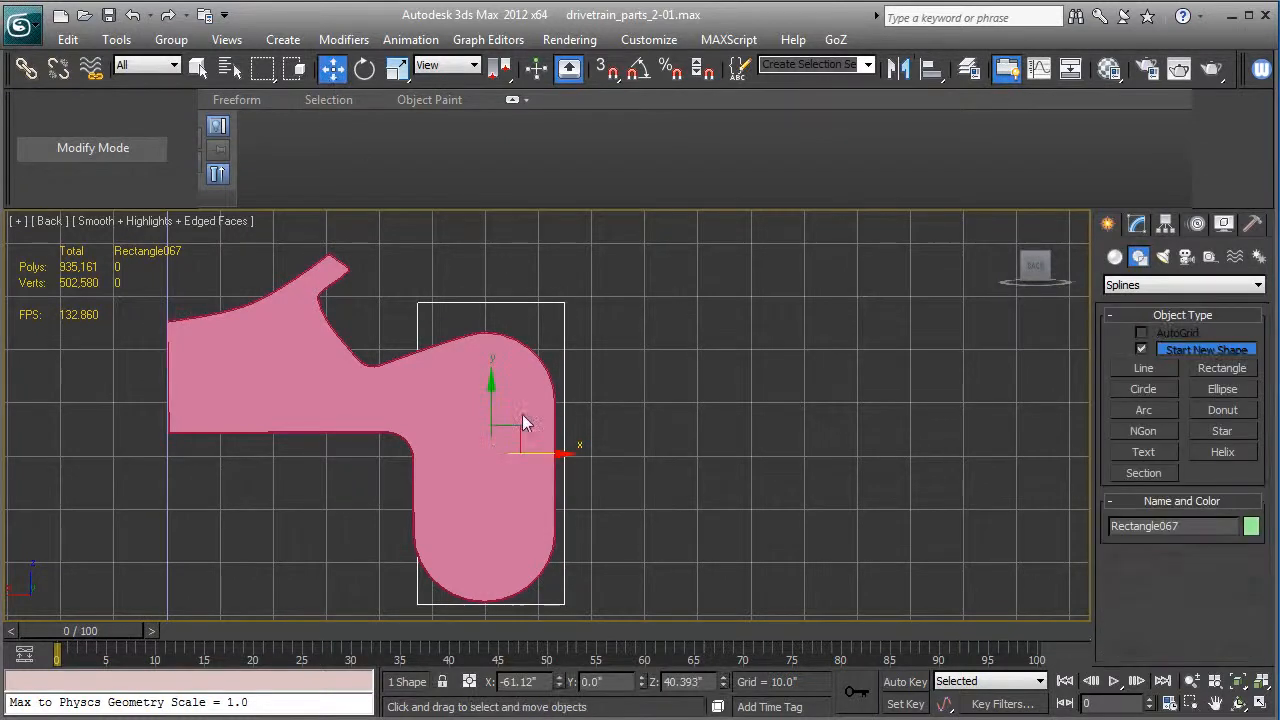
pyautogui.moveTo(562, 458); pyautogui.dragTo(557, 459)
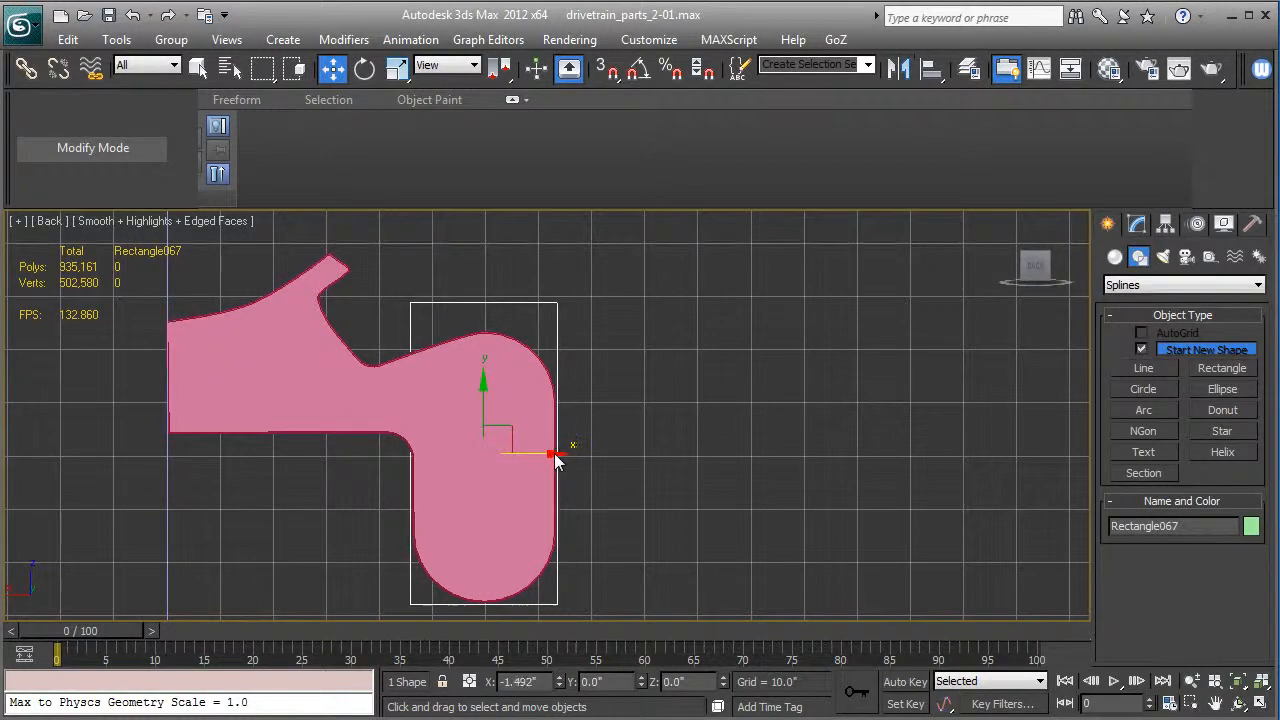
# Inspect the rectangle in the Perspective view and convert it to an editable spline.
pyautogui.press('p')
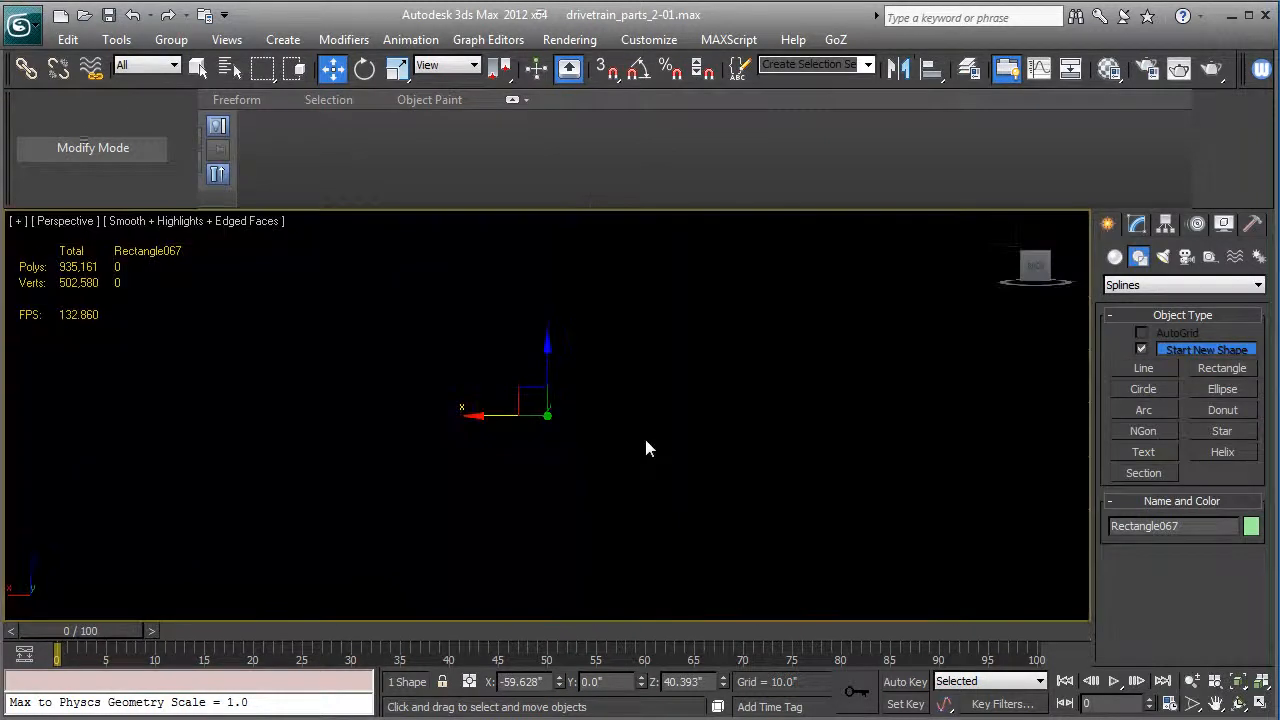
pyautogui.keyDown('alt'); pyautogui.moveTo(646, 441); pyautogui.dragTo(559, 477, button='middle'); pyautogui.keyUp('alt')
pyautogui.scroll(-5, 555, 469)
pyautogui.scroll(3, 559, 482)
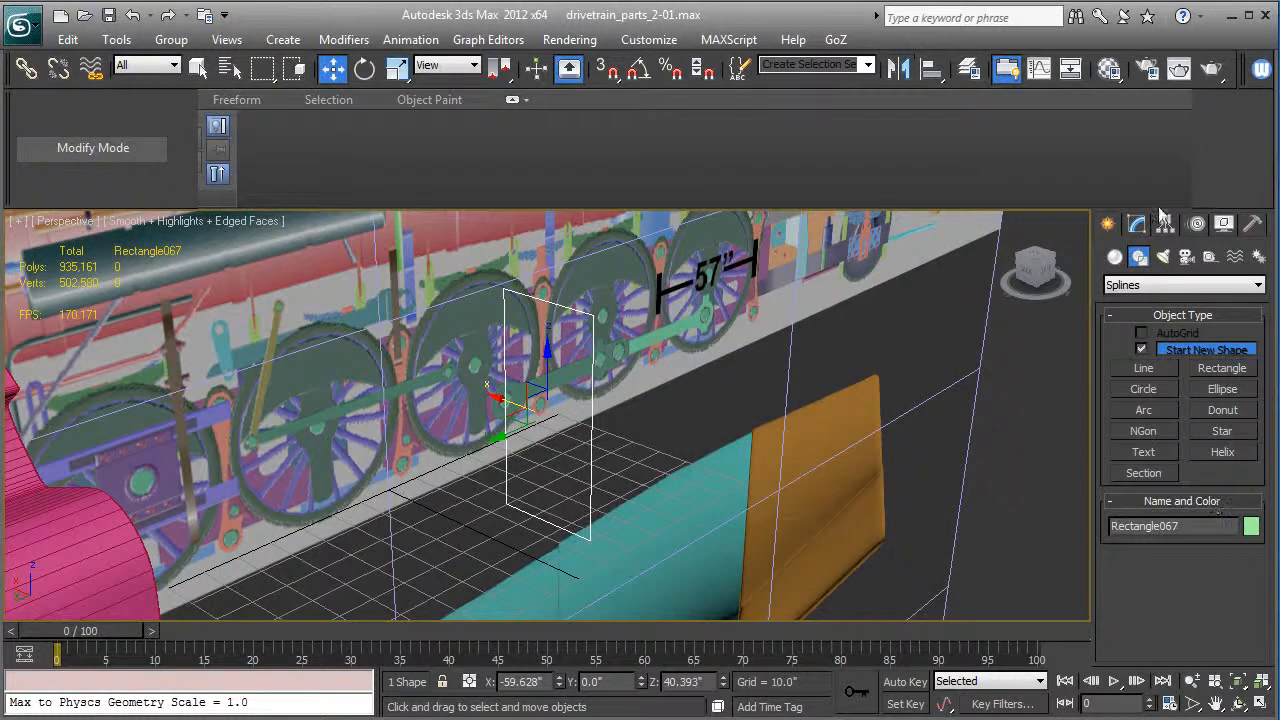
pyautogui.click(1139, 223)
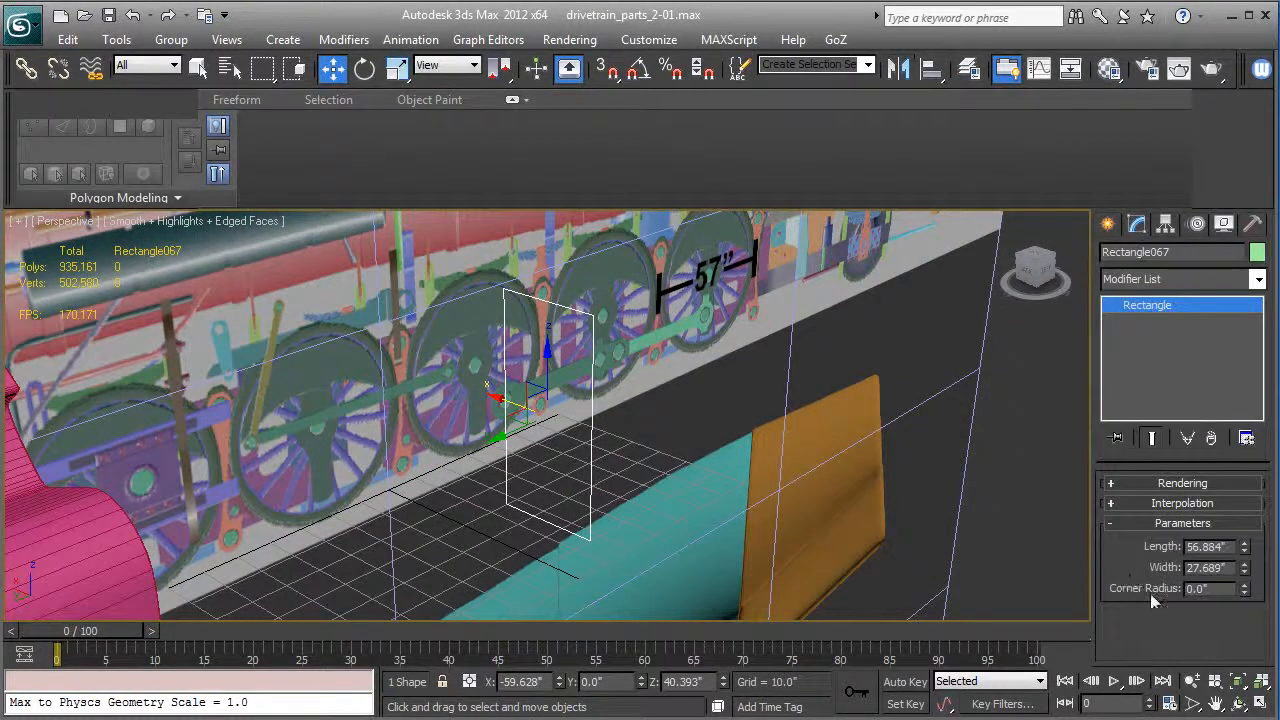
pyautogui.rightClick(1143, 311)
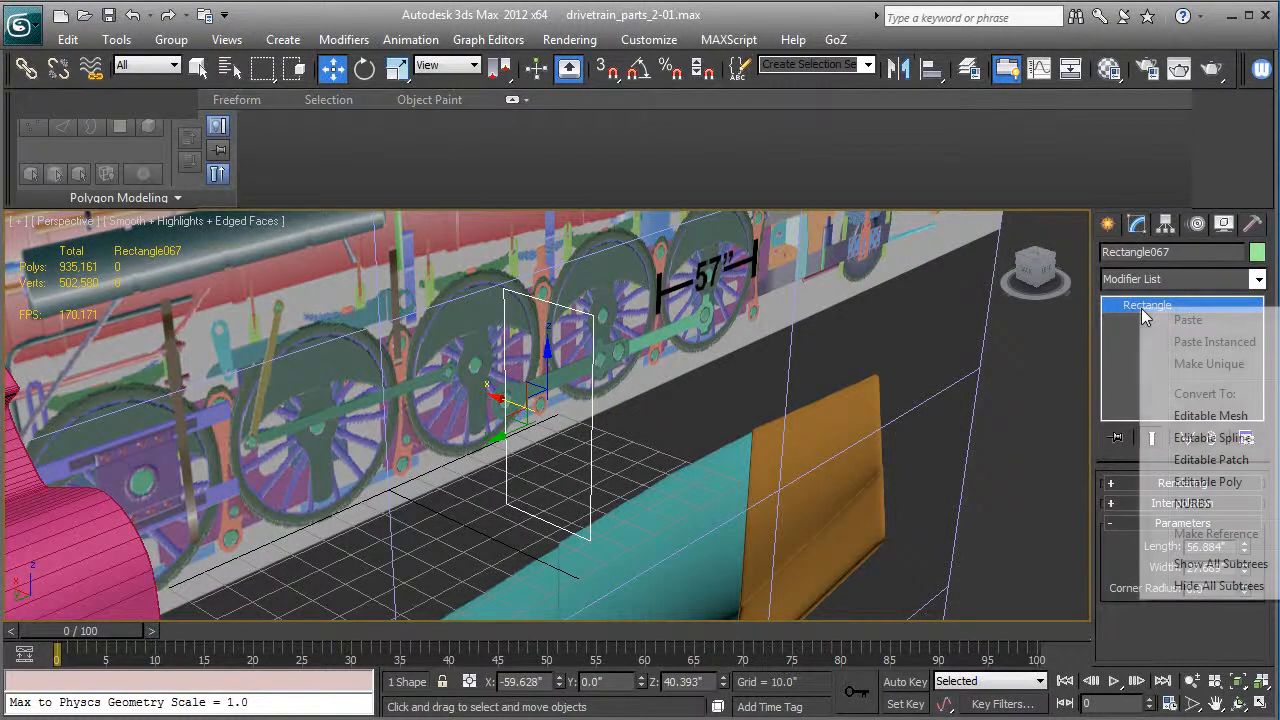
pyautogui.click(1192, 438)
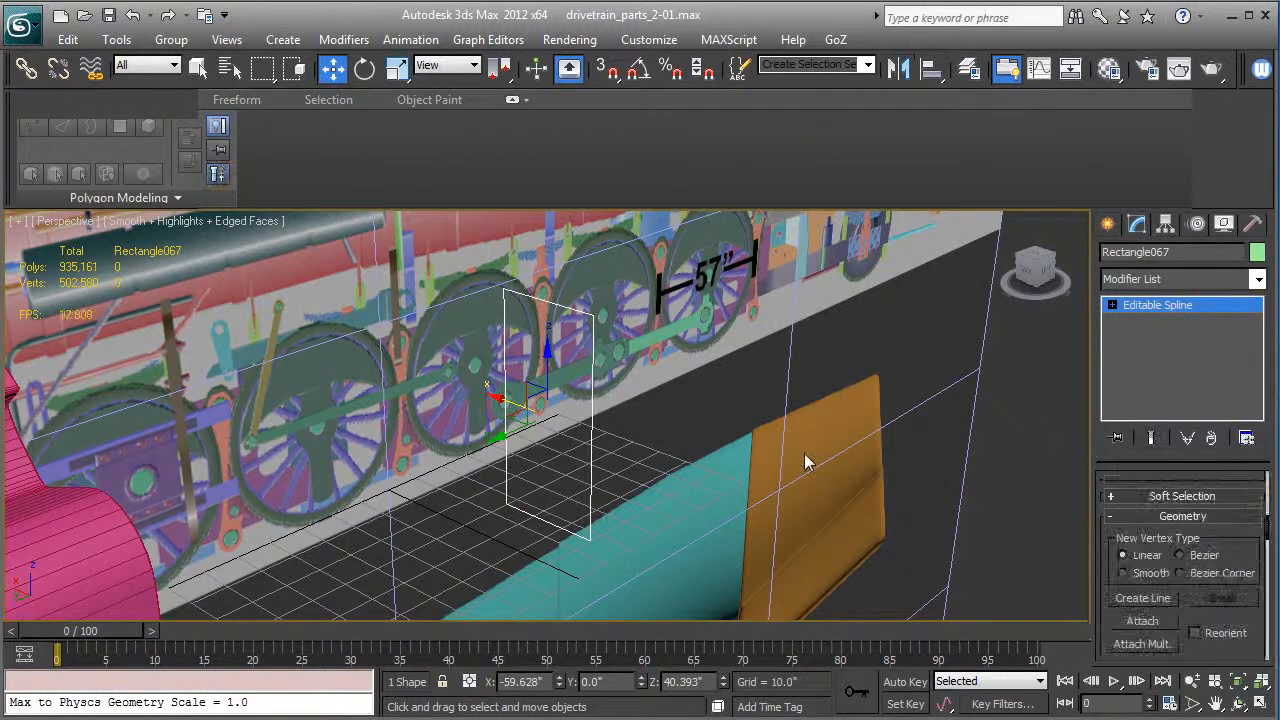
# Fillet the rectangle's two upper corner vertices with a small radius.
pyautogui.scroll(4, 785, 438)
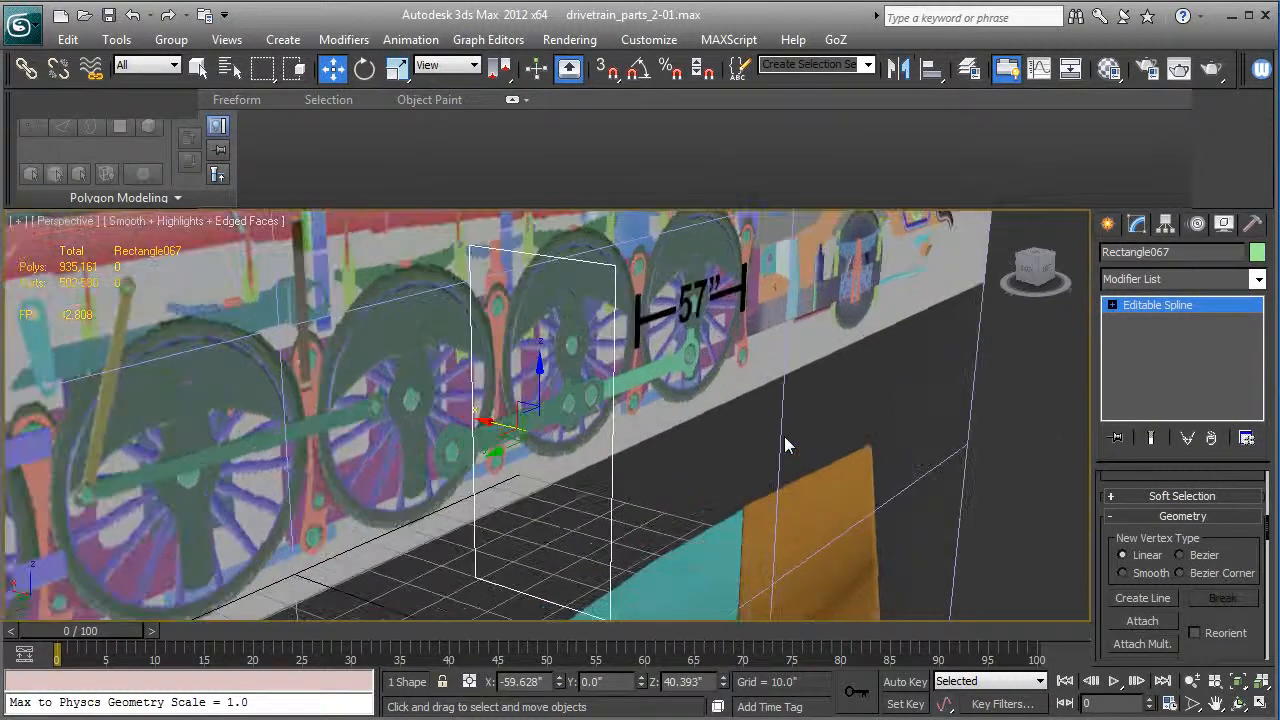
pyautogui.click(1112, 305)
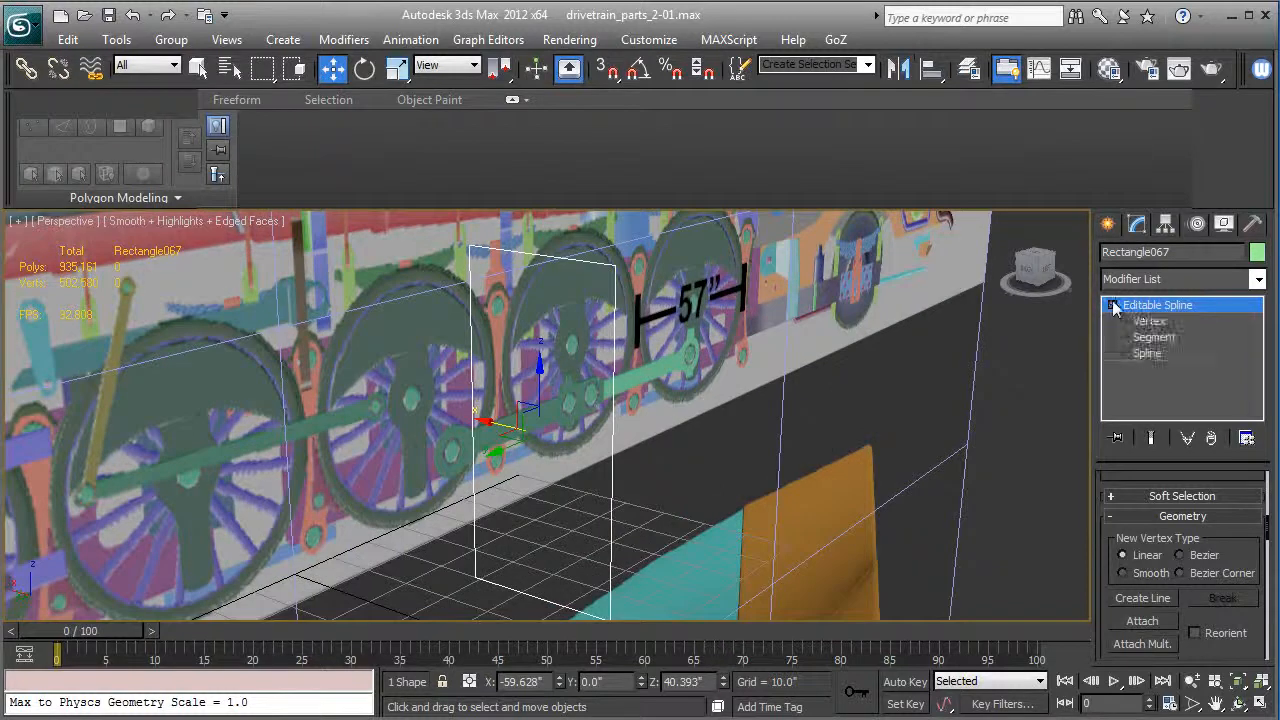
pyautogui.click(1149, 321)
pyautogui.keyDown('alt'); pyautogui.moveTo(760, 350); pyautogui.dragTo(637, 340, button='middle'); pyautogui.keyUp('alt')
pyautogui.moveTo(487, 302); pyautogui.dragTo(640, 372)
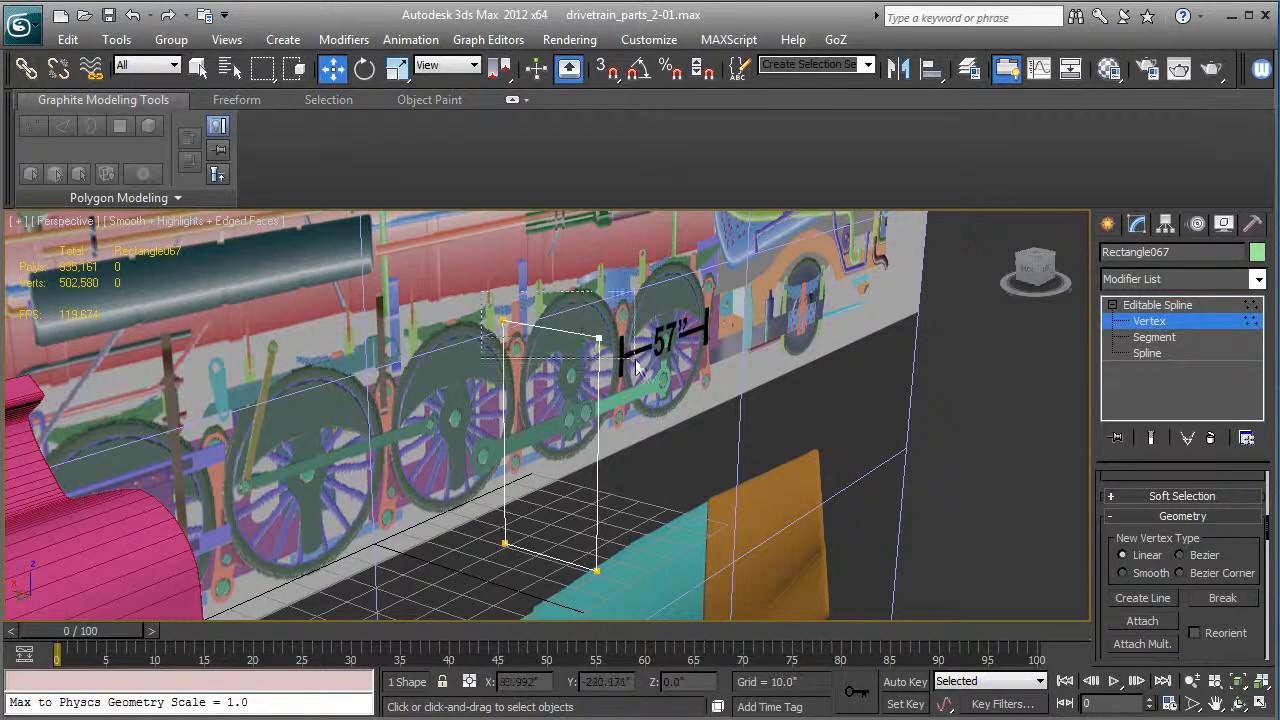
pyautogui.scroll(-3, 1232, 625)
pyautogui.scroll(-8, 1231, 600)
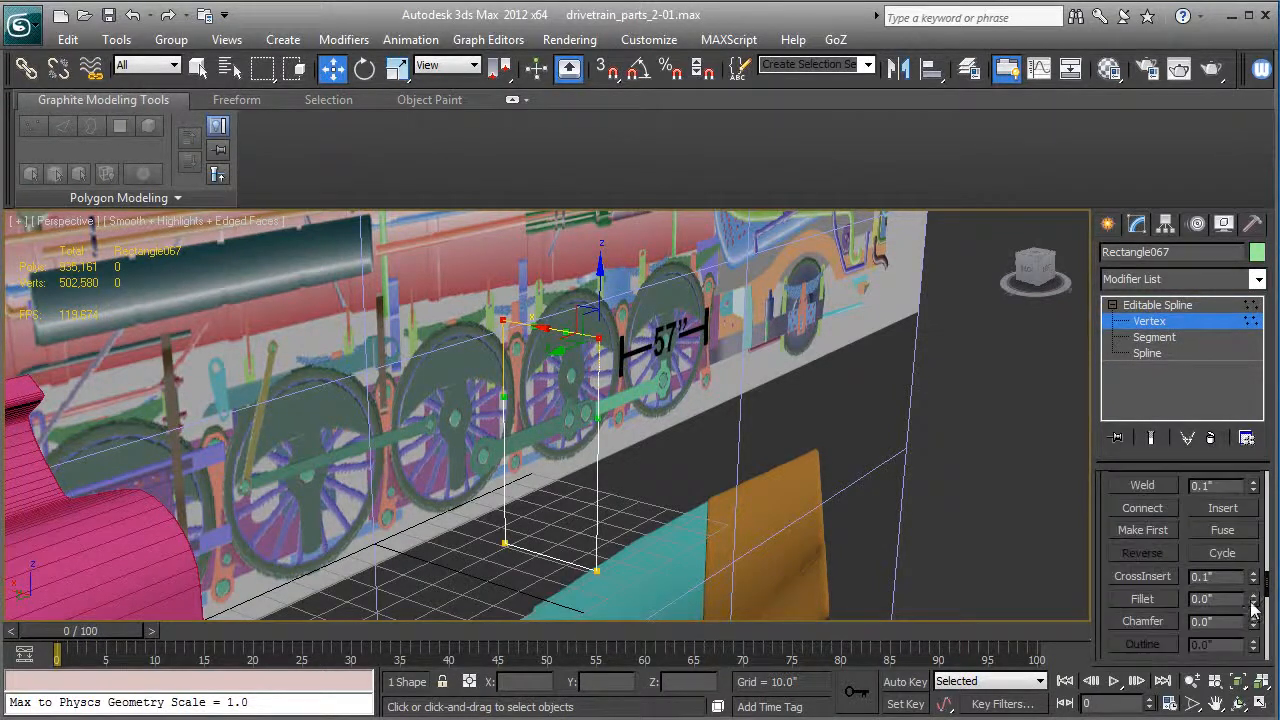
pyautogui.moveTo(1258, 606); pyautogui.dragTo(1258, 604)
# Fillet the rectangle's two lower corner vertices with a larger radius than the upper corners.
pyautogui.moveTo(785, 525); pyautogui.dragTo(808, 465, button='middle')
pyautogui.scroll(3, 811, 451)
pyautogui.moveTo(443, 456); pyautogui.dragTo(740, 570)
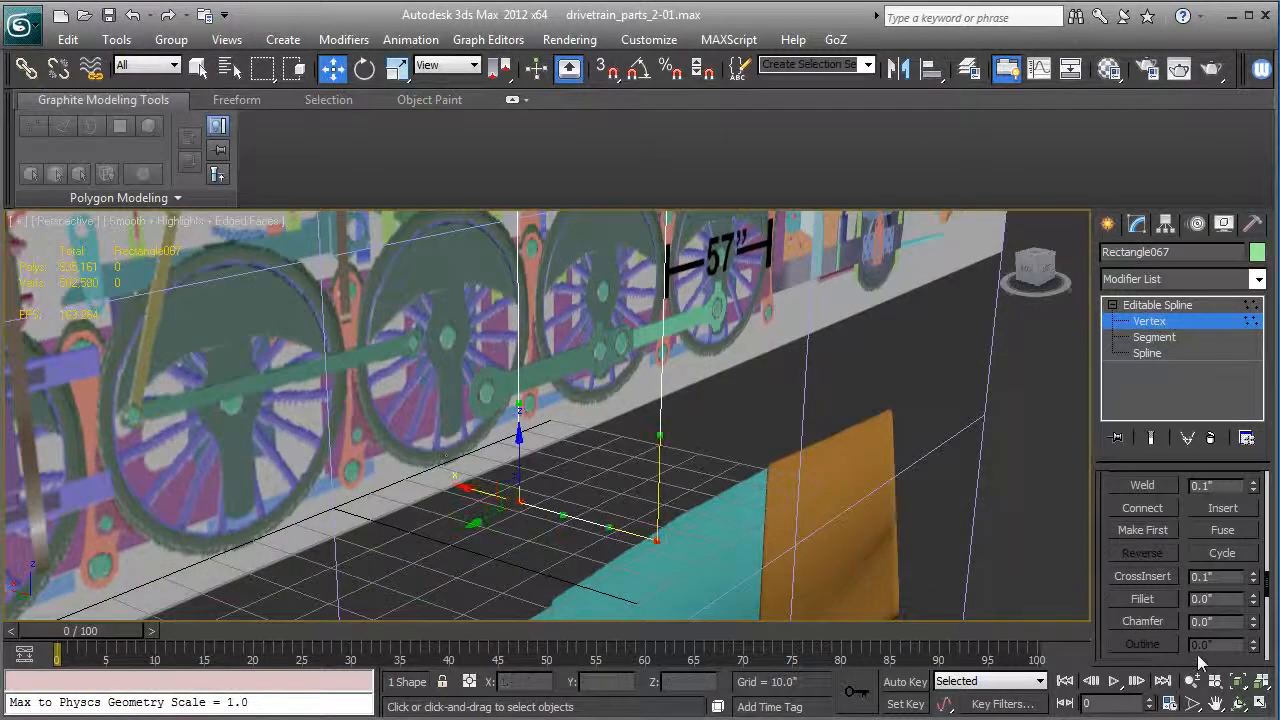
pyautogui.moveTo(1253, 599); pyautogui.dragTo(1257, 593)
# Isolate the rounded rectangle and frame it in the Back view.
pyautogui.moveTo(787, 434); pyautogui.dragTo(807, 464, button='middle')
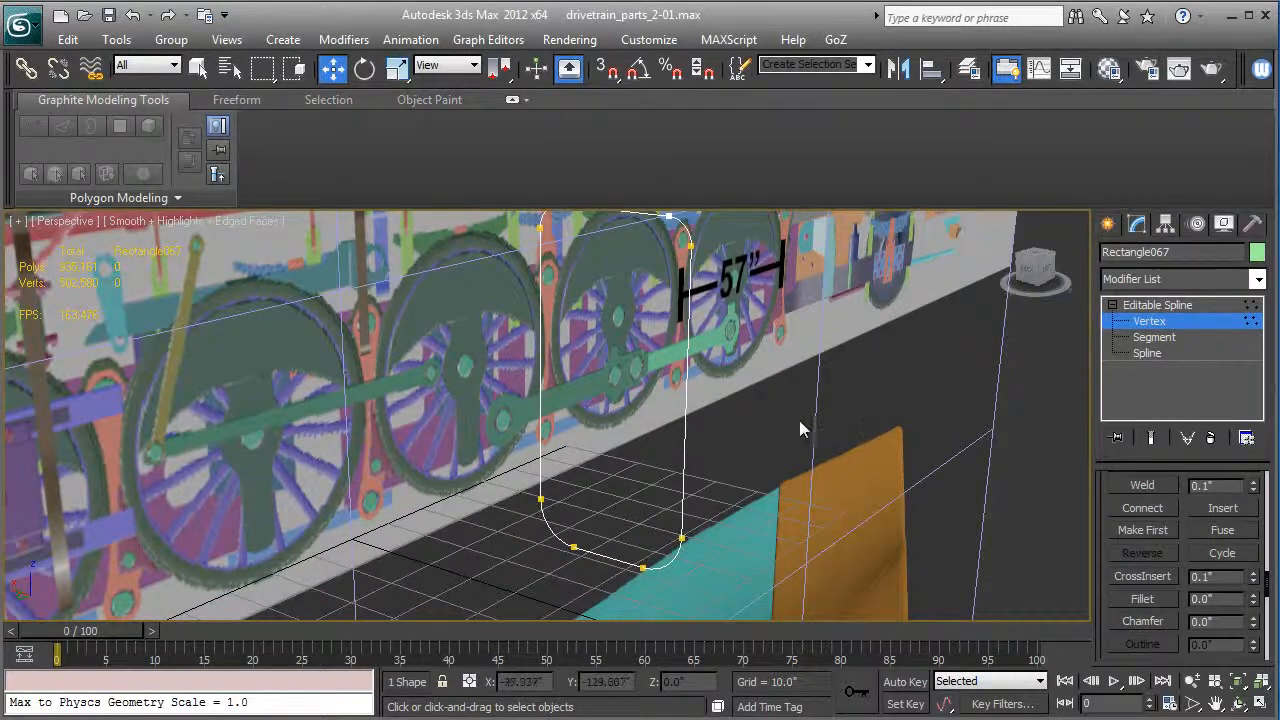
pyautogui.moveTo(759, 421); pyautogui.dragTo(737, 456, button='middle')
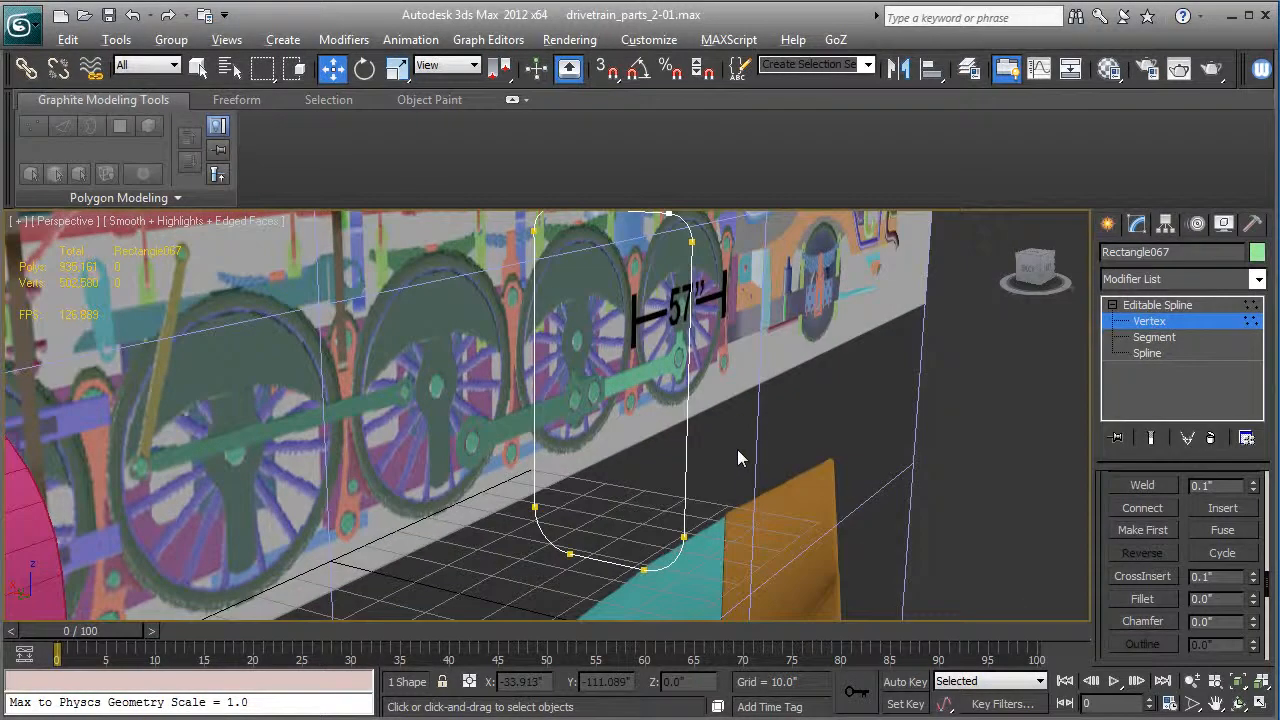
pyautogui.hotkey('alt', 'q')
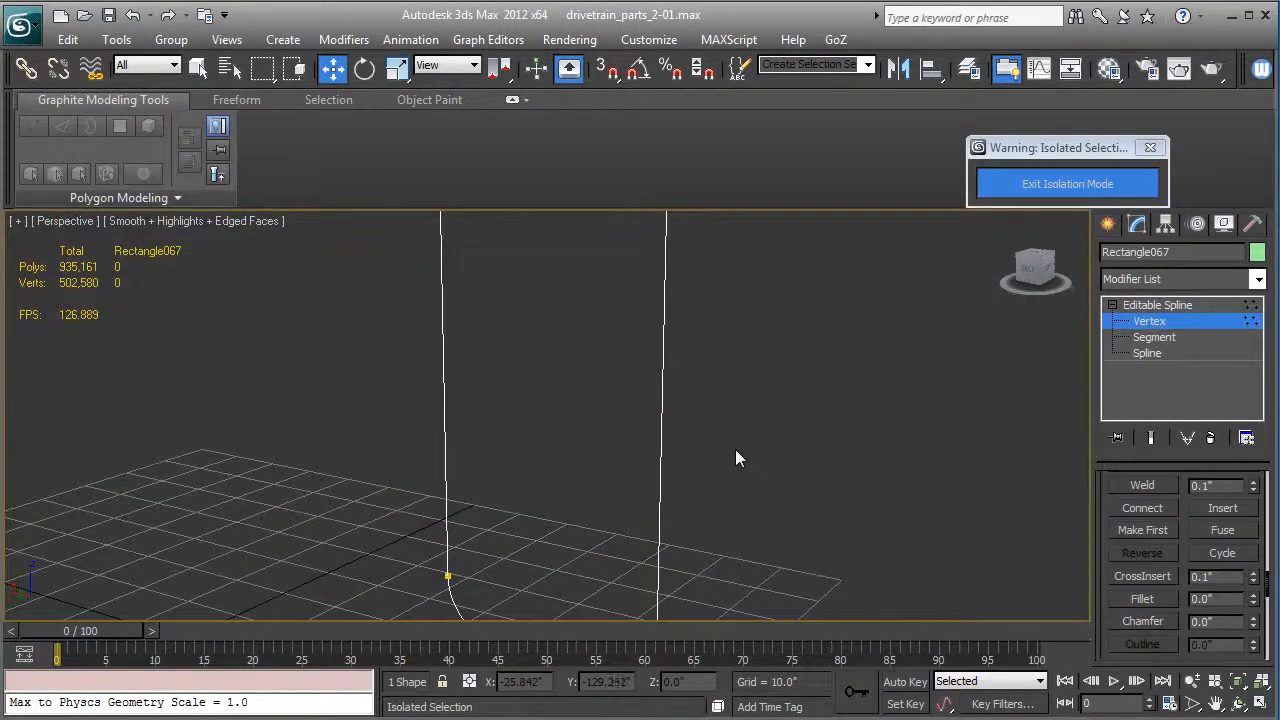
pyautogui.press('k')
pyautogui.press('z')
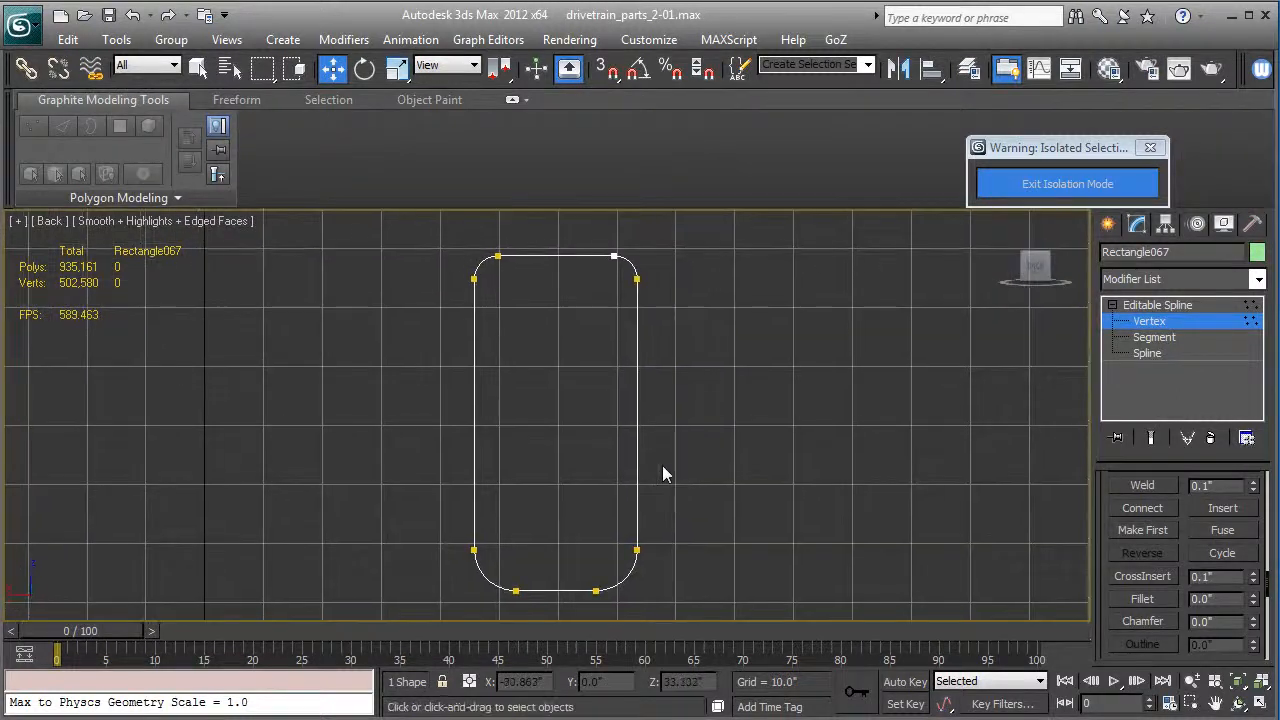
pyautogui.moveTo(653, 405); pyautogui.dragTo(687, 425, button='middle')
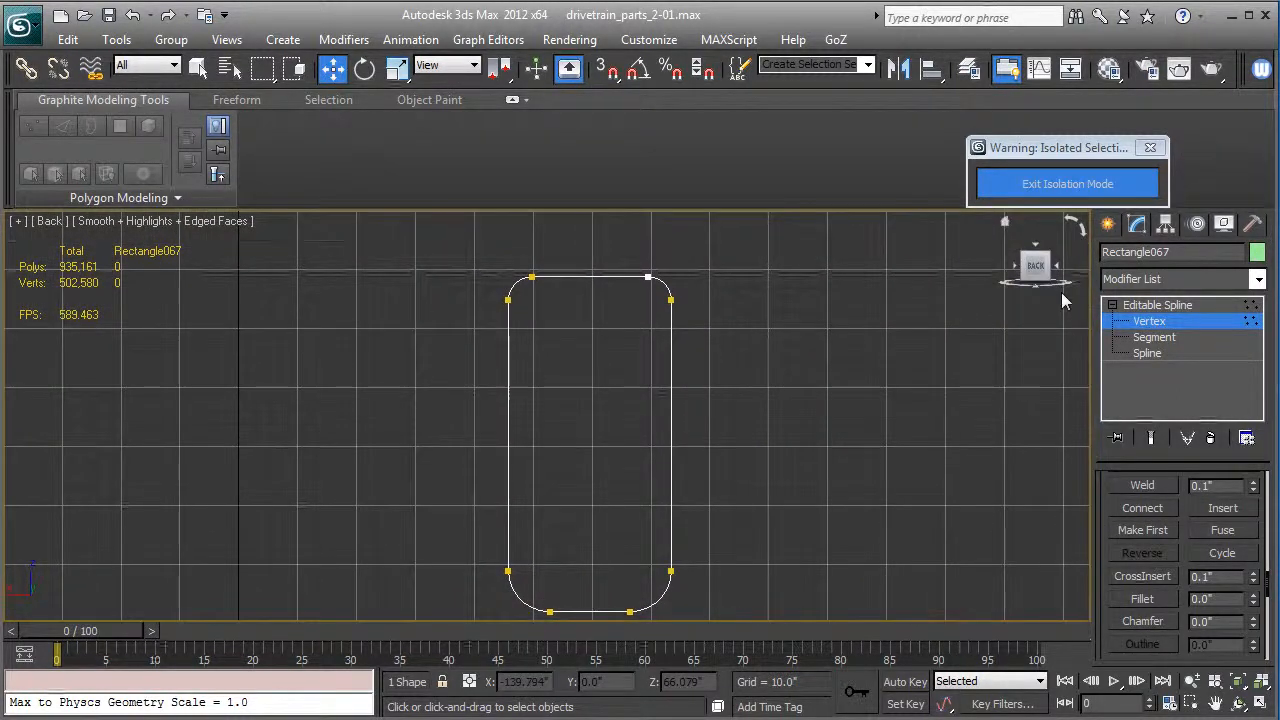
# Draw a smaller upright rectangle spline inside the upper half of the rounded outline, centred horizontally.
pyautogui.click(1108, 224)
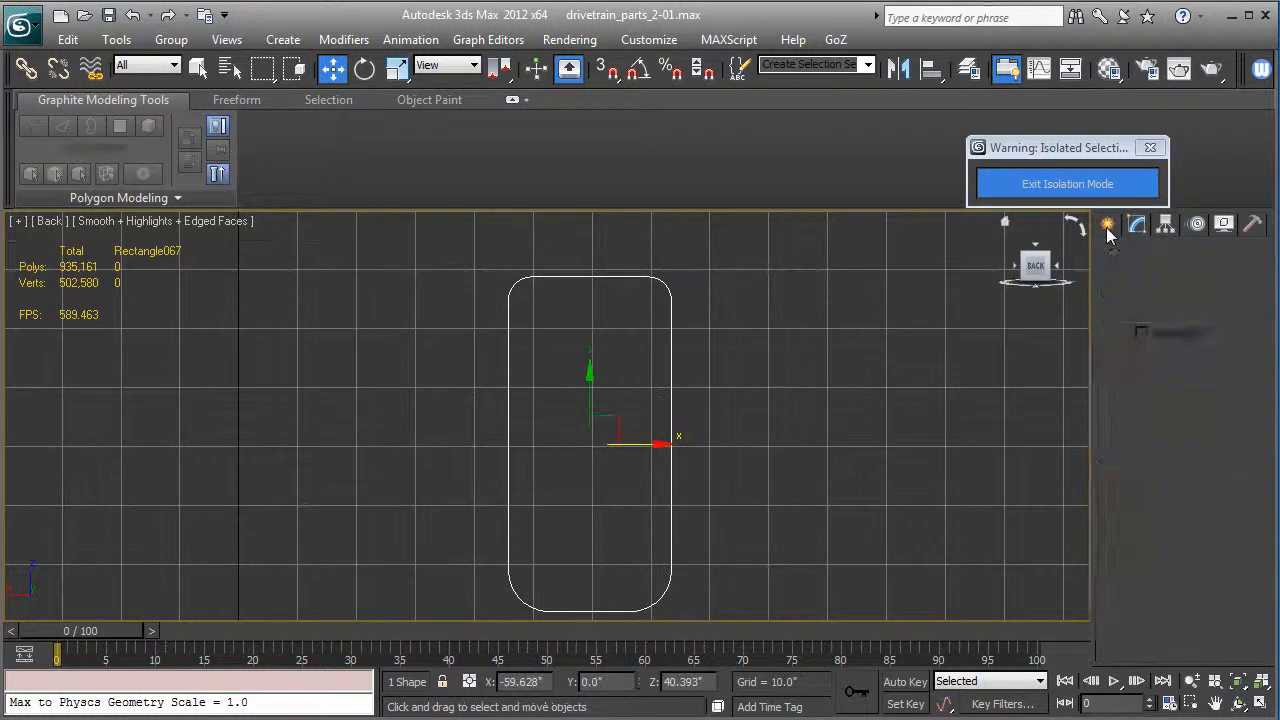
pyautogui.click(1222, 368)
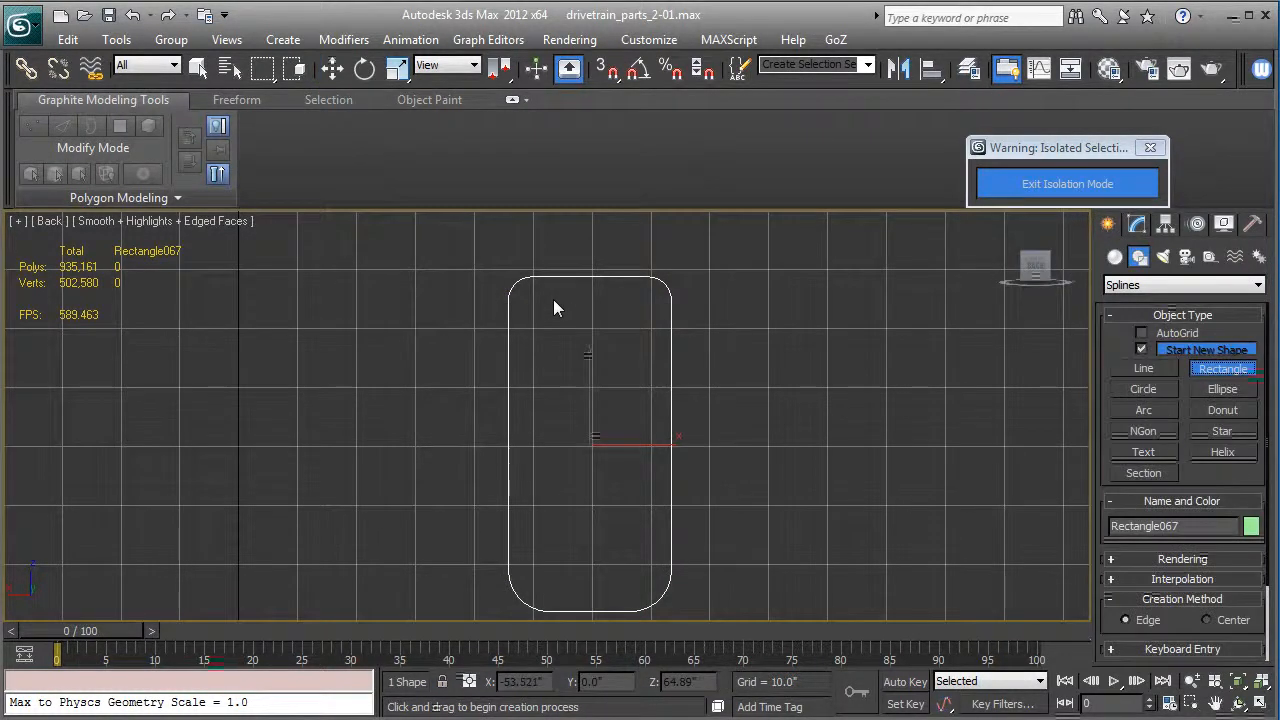
pyautogui.click(551, 301)
pyautogui.moveTo(551, 301); pyautogui.dragTo(628, 436)
pyautogui.click(333, 68)
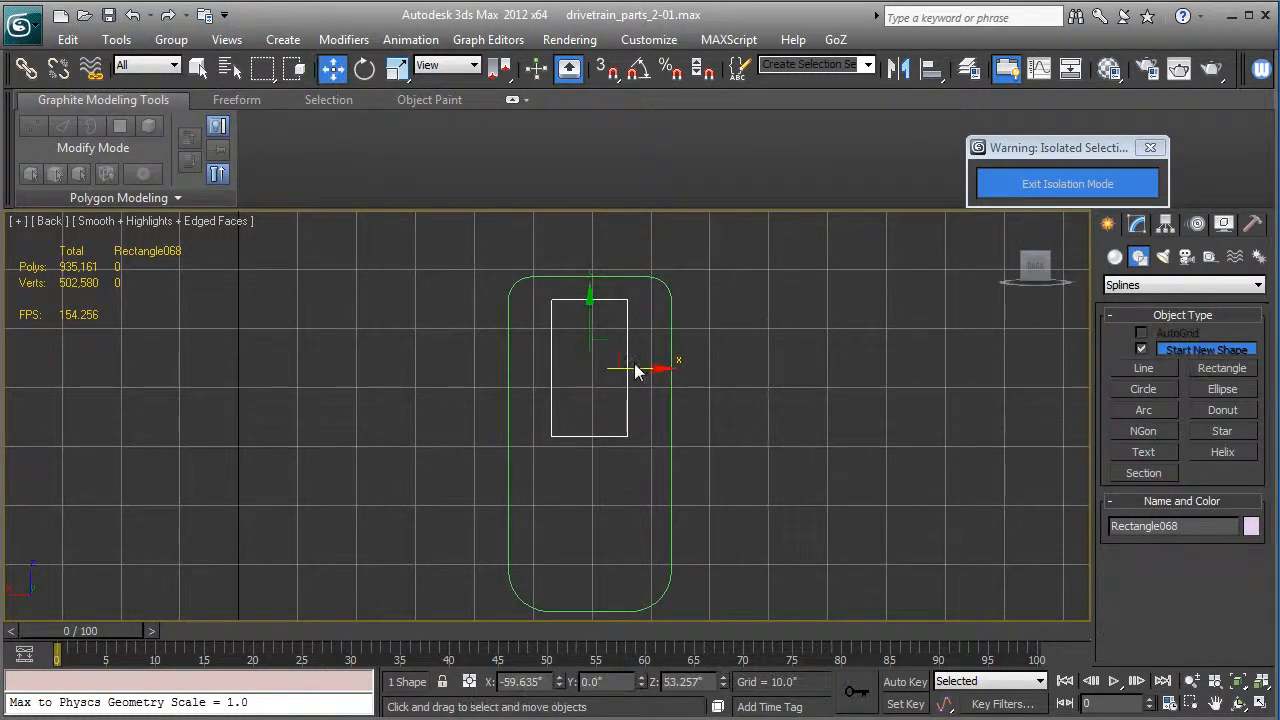
# Centre the small upper rectangle horizontally in the outline and round its corners with a corner radius of about 5.9".
pyautogui.moveTo(650, 367); pyautogui.dragTo(645, 375)
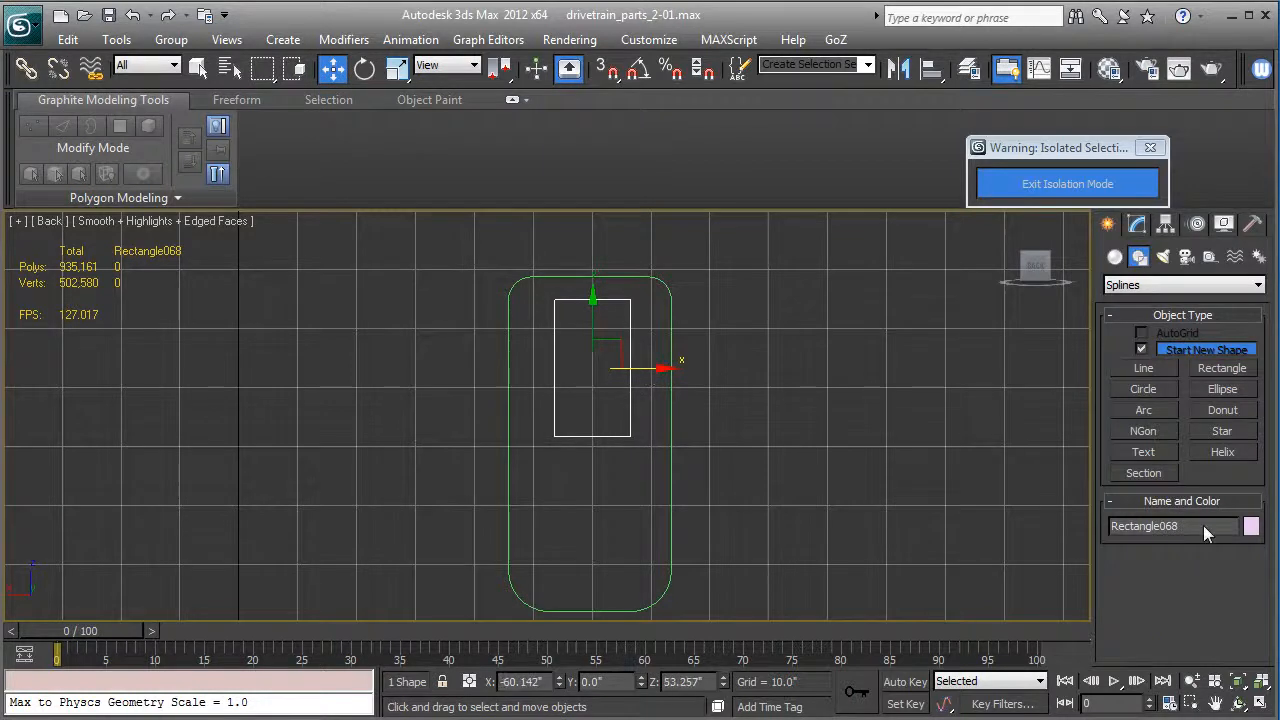
pyautogui.click(1136, 228)
pyautogui.moveTo(1245, 592); pyautogui.dragTo(1254, 385)
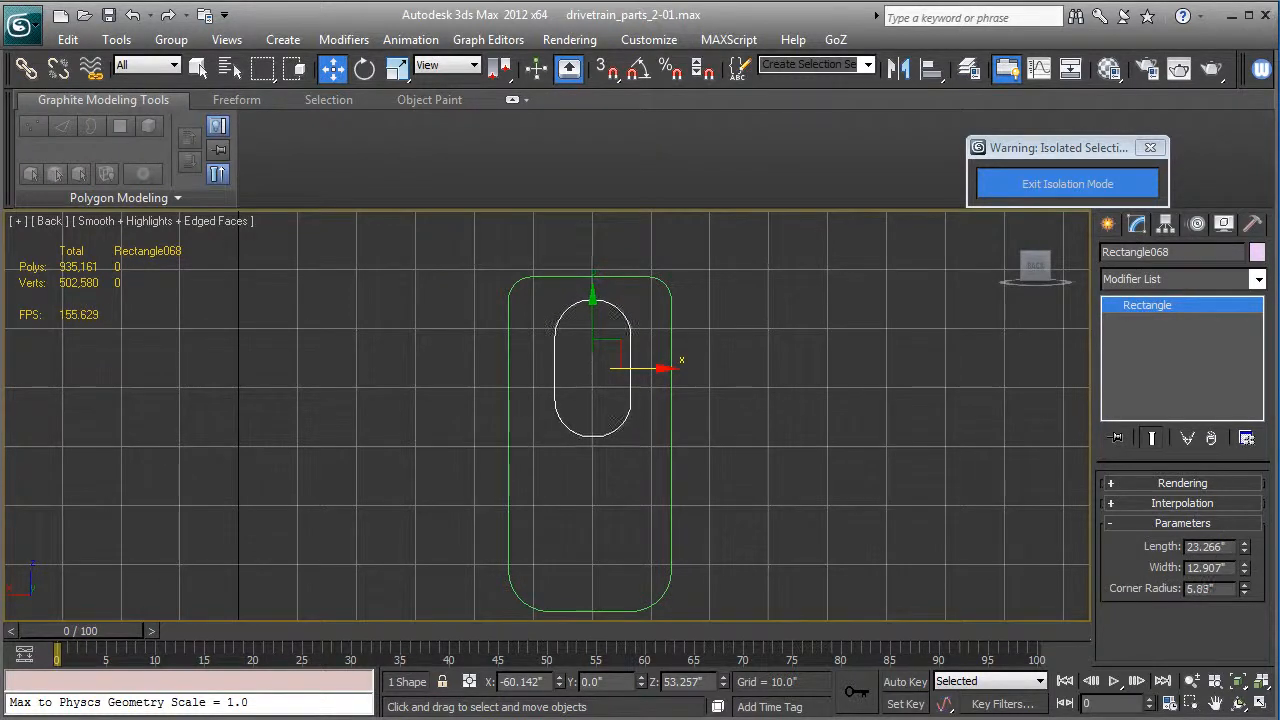
# Convert the rounded slot to an Editable Spline, then fuse and weld its two top-centre vertices.
pyautogui.rightClick(1131, 308)
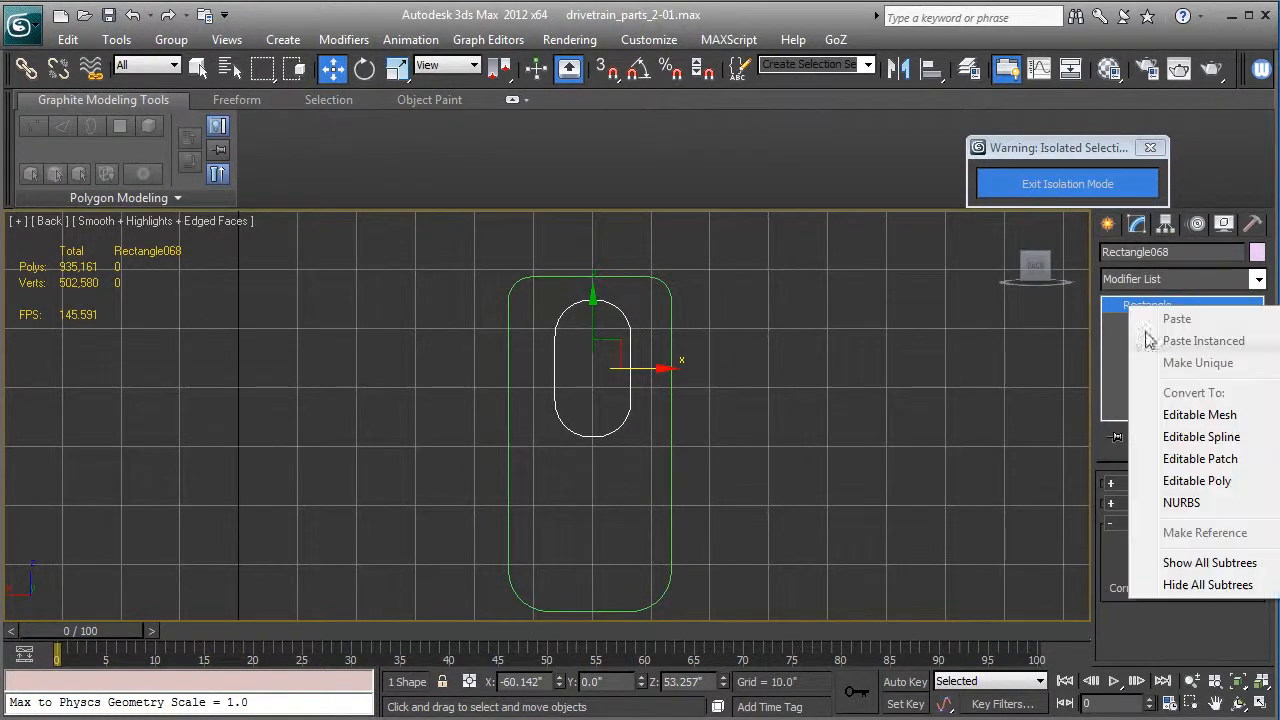
pyautogui.click(1233, 441)
pyautogui.click(1112, 305)
pyautogui.click(1136, 322)
pyautogui.moveTo(562, 276); pyautogui.dragTo(611, 315)
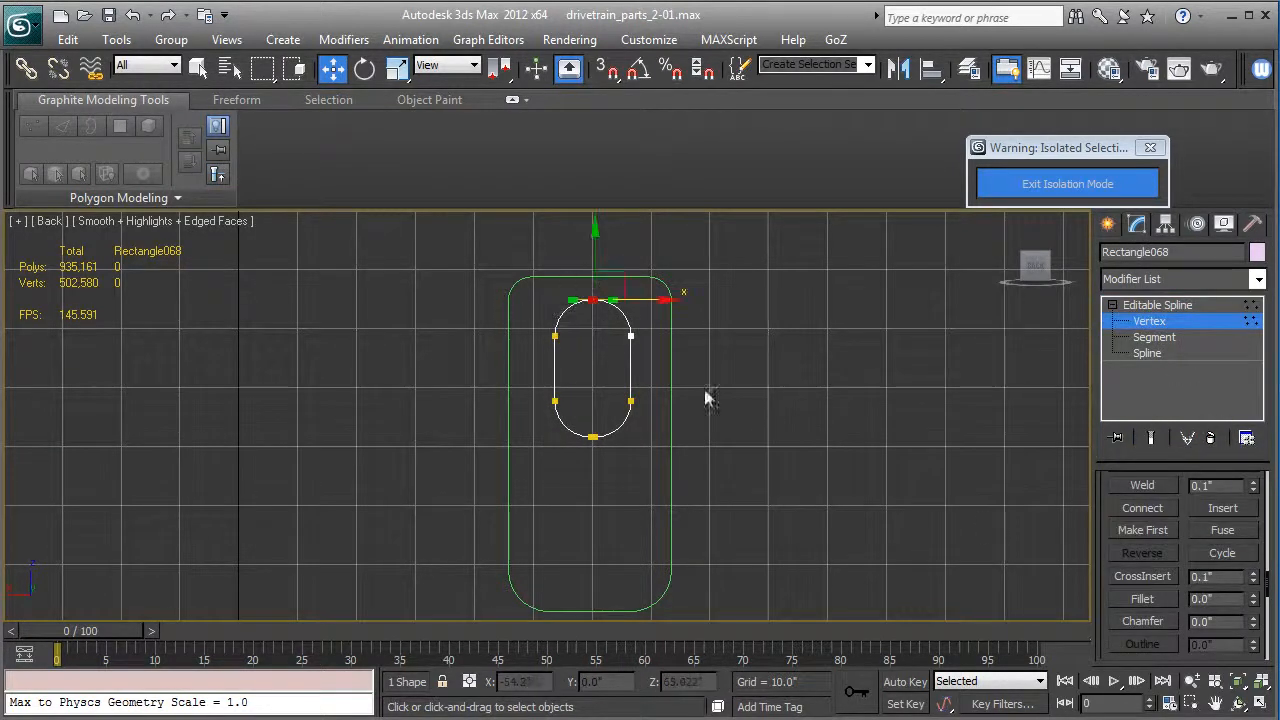
pyautogui.click(1225, 535)
pyautogui.click(1142, 485)
# Fuse and weld the two bottom-centre vertices of the slot.
pyautogui.moveTo(585, 463); pyautogui.dragTo(606, 424)
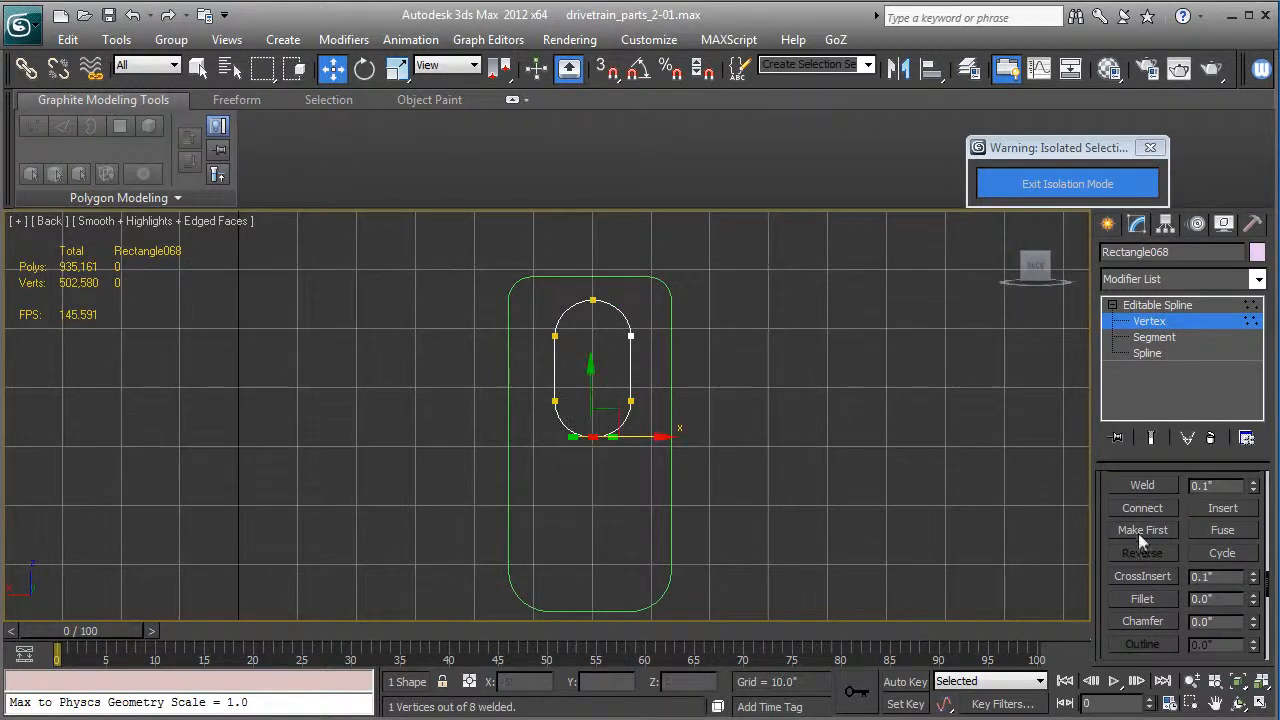
pyautogui.click(1222, 530)
pyautogui.click(1145, 486)
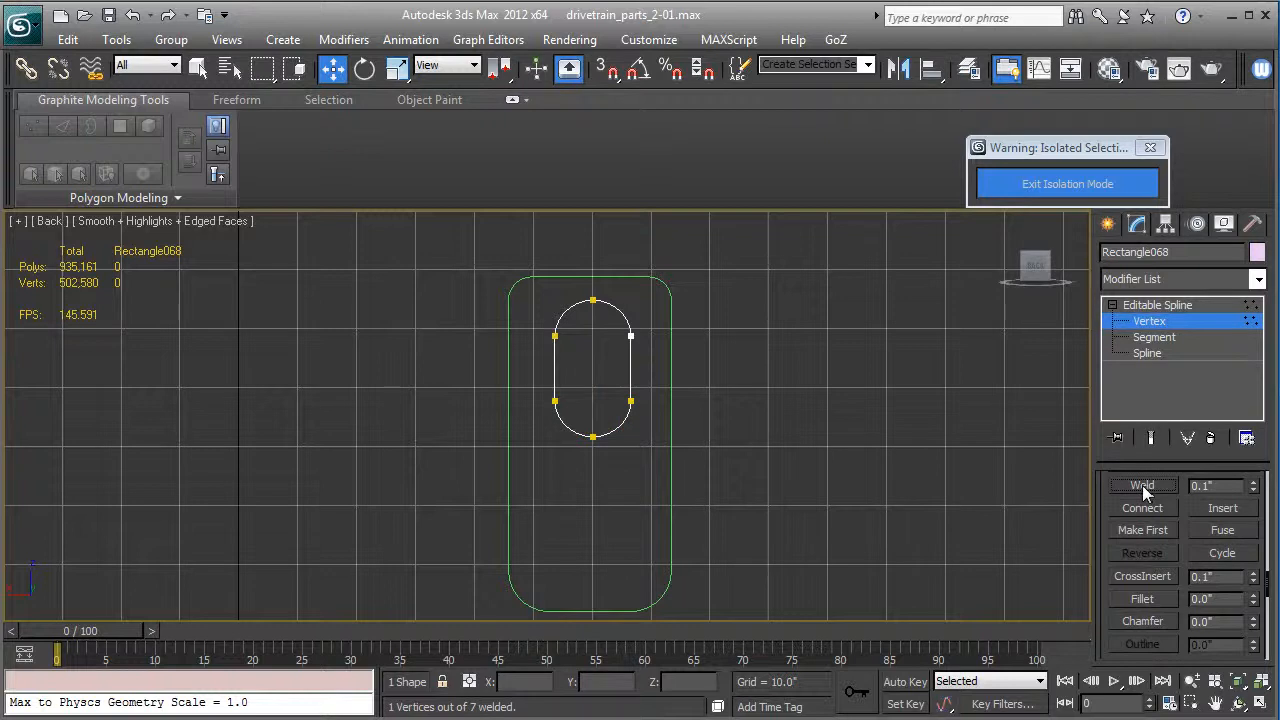
pyautogui.click(1149, 320)
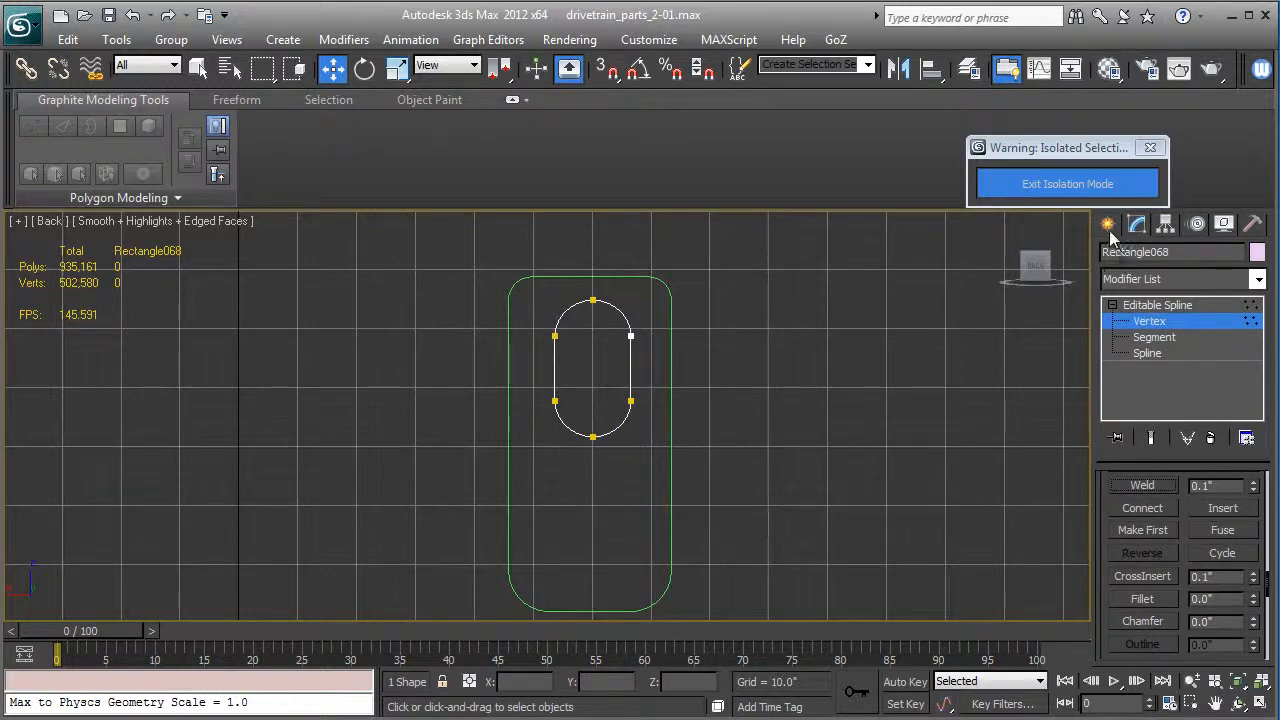
# Draw an upright rectangle about 24.5" by 14.4" below the slot and a wider, shorter rectangle overlapping its lower half.
pyautogui.click(1108, 226)
pyautogui.click(1202, 368)
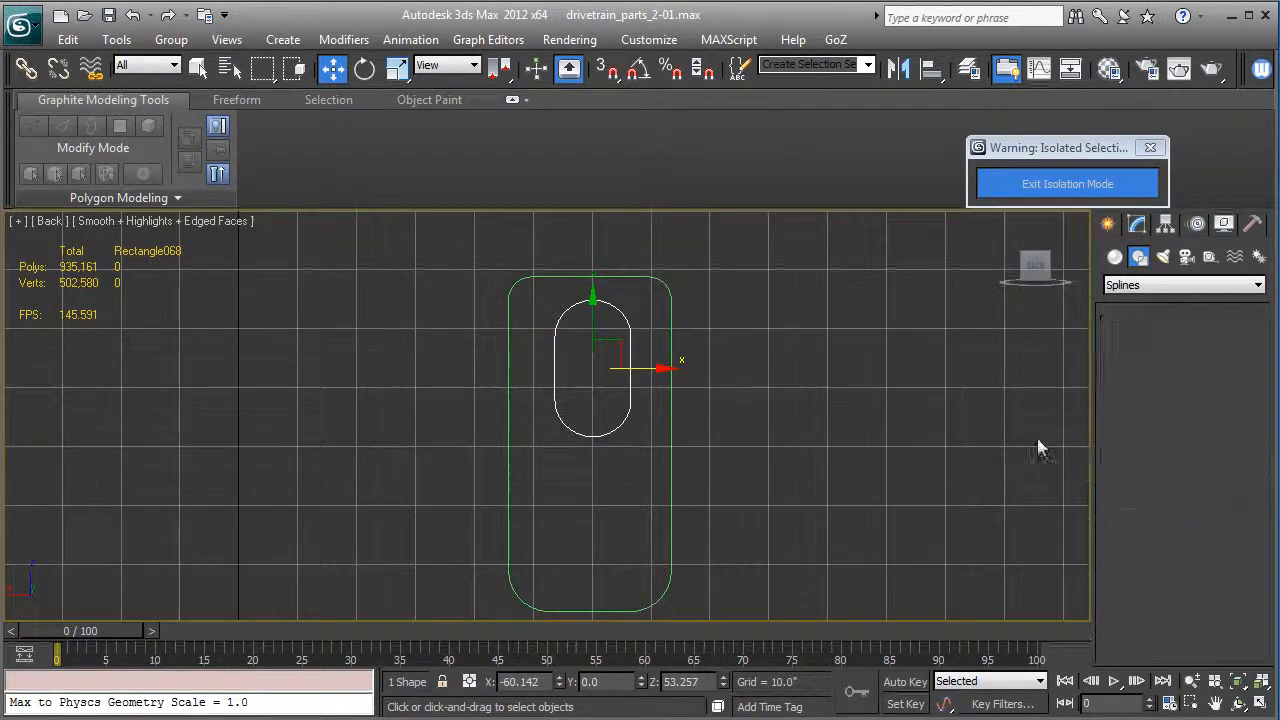
pyautogui.moveTo(553, 449); pyautogui.dragTo(637, 592)
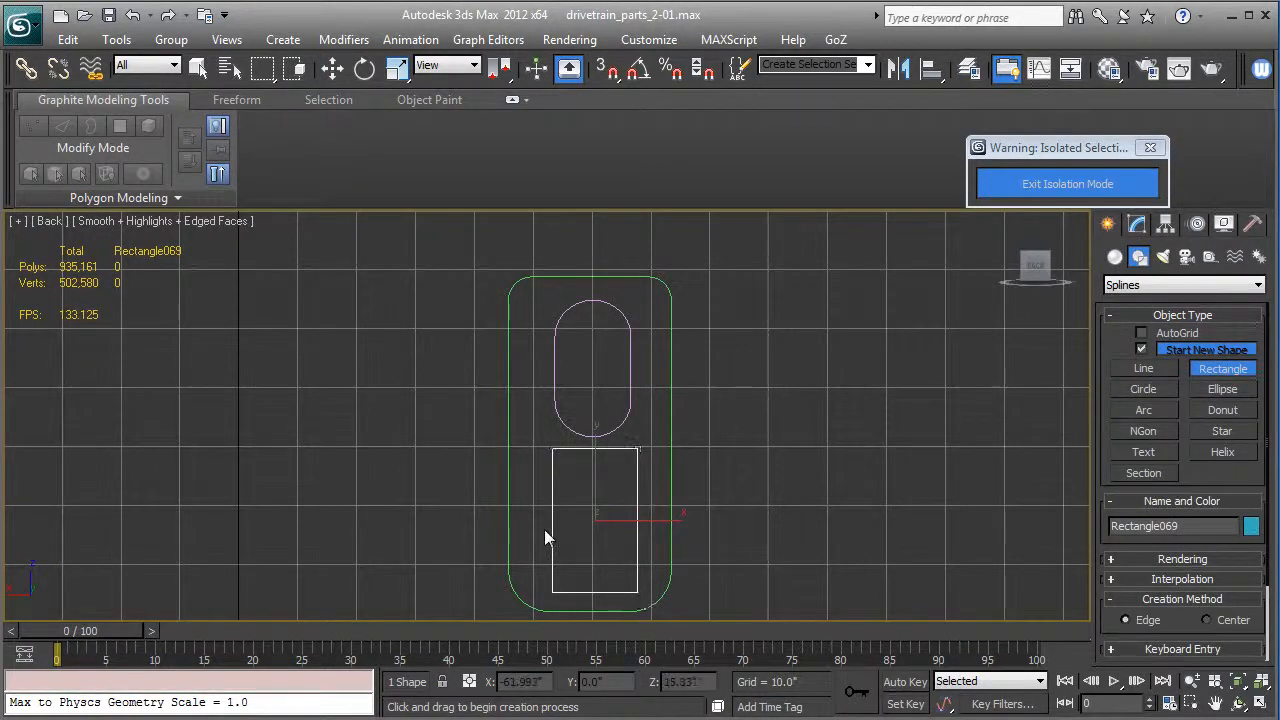
pyautogui.moveTo(531, 513); pyautogui.dragTo(652, 594)
# Centre both overlapping lower rectangles horizontally on the outline's vertical midline.
pyautogui.click(332, 70)
pyautogui.scroll(2, 614, 385)
pyautogui.moveTo(611, 512); pyautogui.dragTo(611, 410, button='middle')
pyautogui.scroll(2, 614, 383)
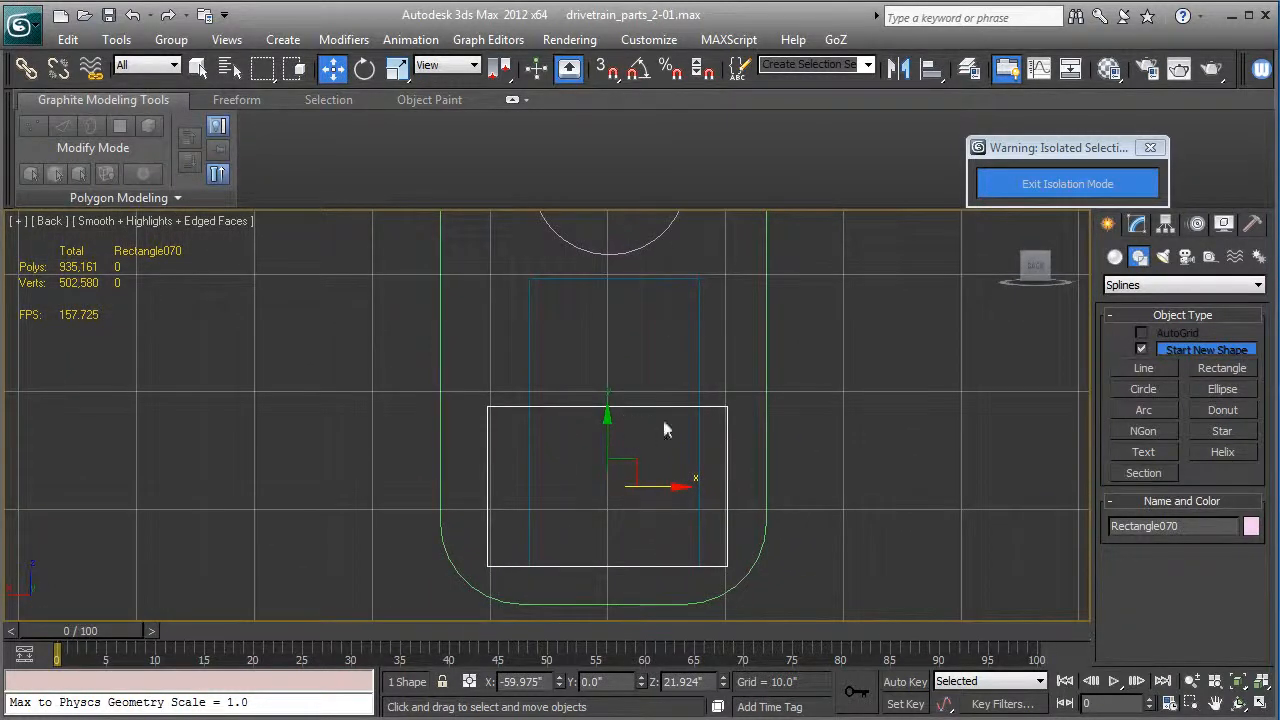
pyautogui.moveTo(676, 495); pyautogui.dragTo(673, 495)
pyautogui.click(699, 397)
pyautogui.moveTo(675, 426); pyautogui.dragTo(664, 425)
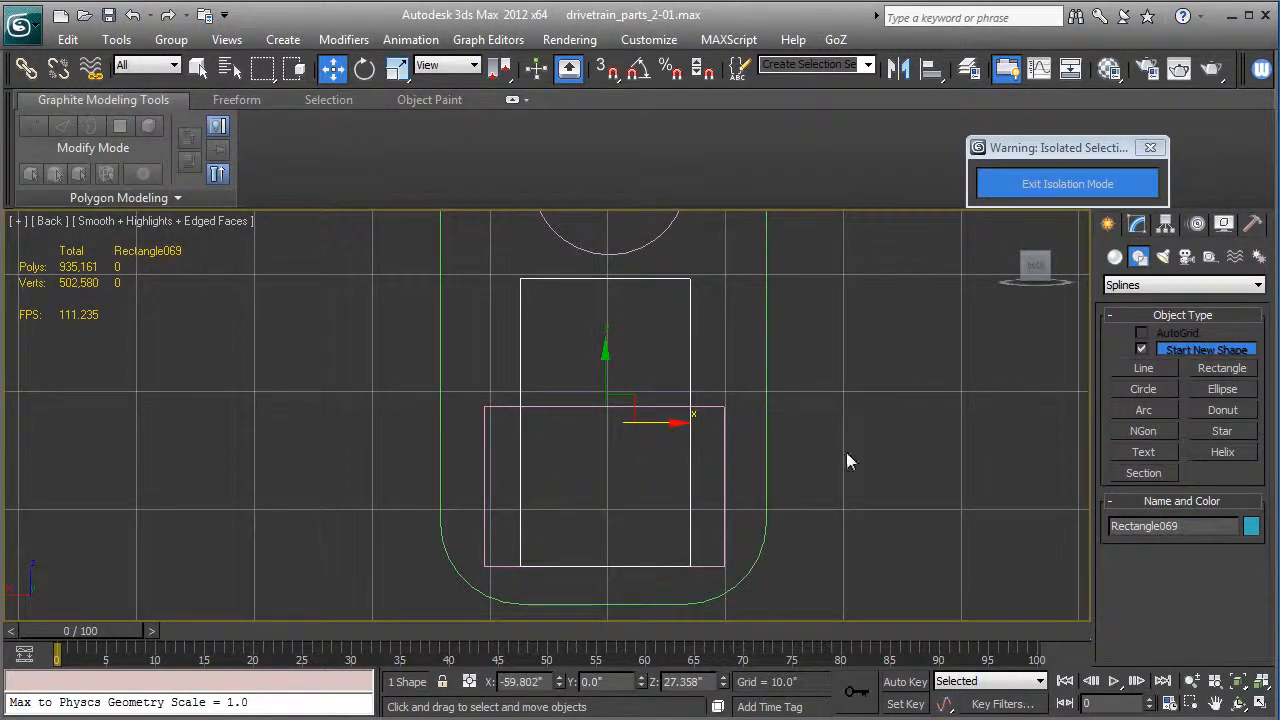
# Convert the upright lower rectangle to an Editable Spline and attach the wider rectangle to it.
pyautogui.click(1136, 223)
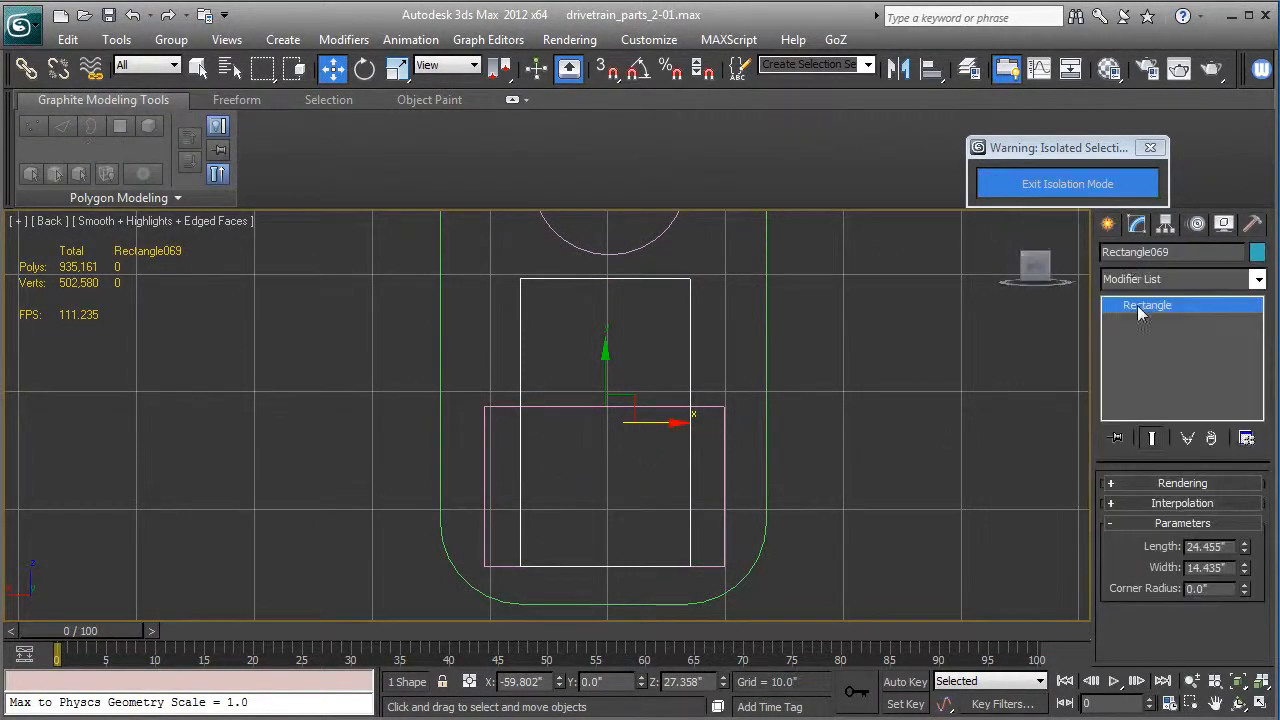
pyautogui.rightClick(1136, 316)
pyautogui.click(1198, 433)
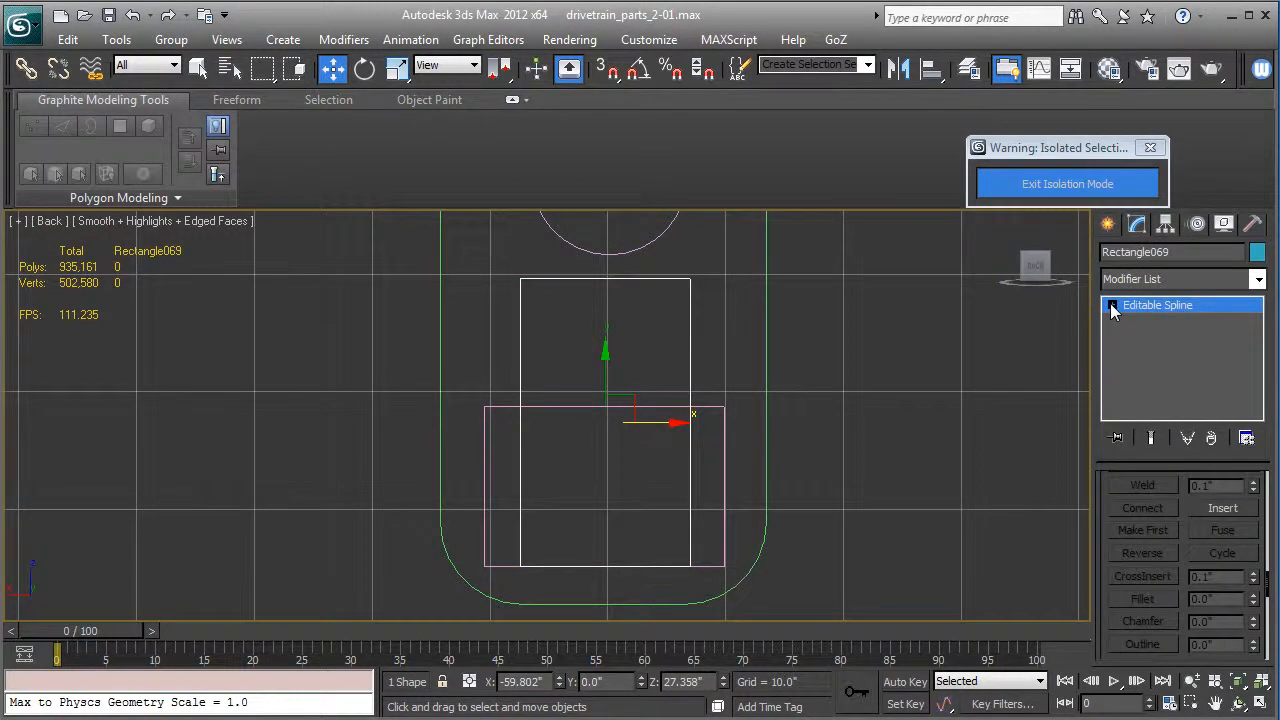
pyautogui.scroll(10, 1107, 543)
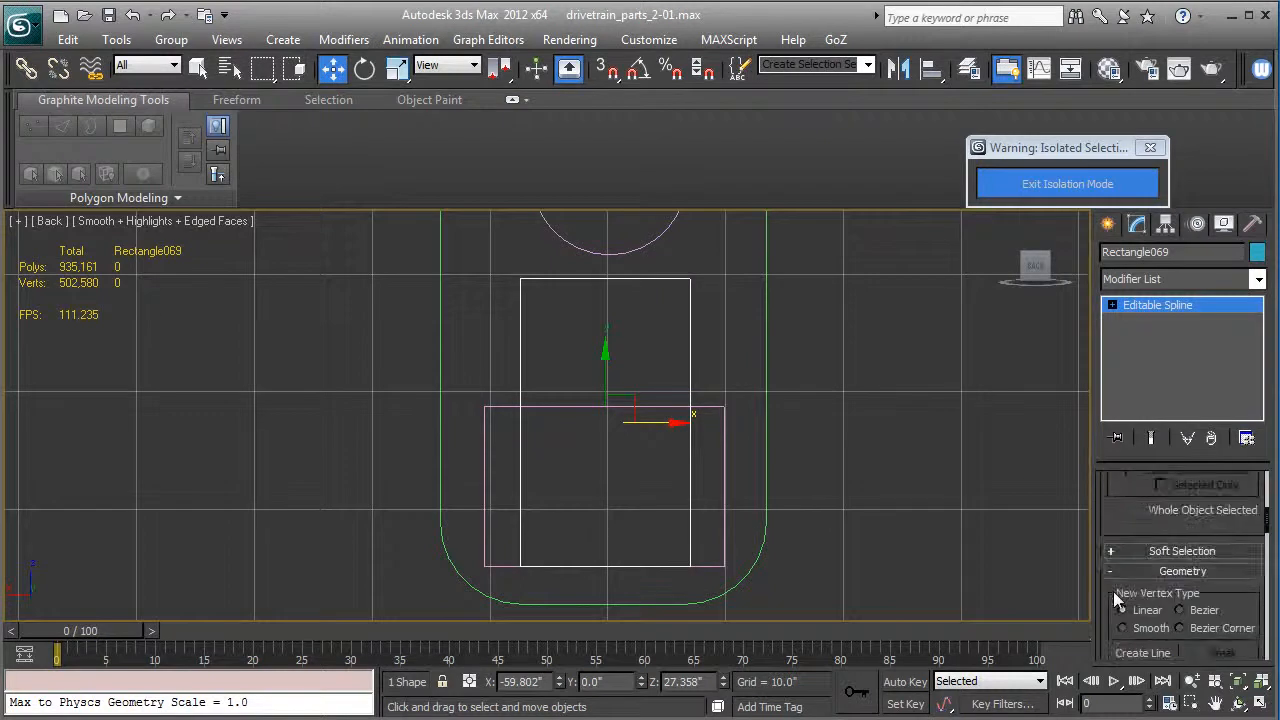
pyautogui.click(1141, 557)
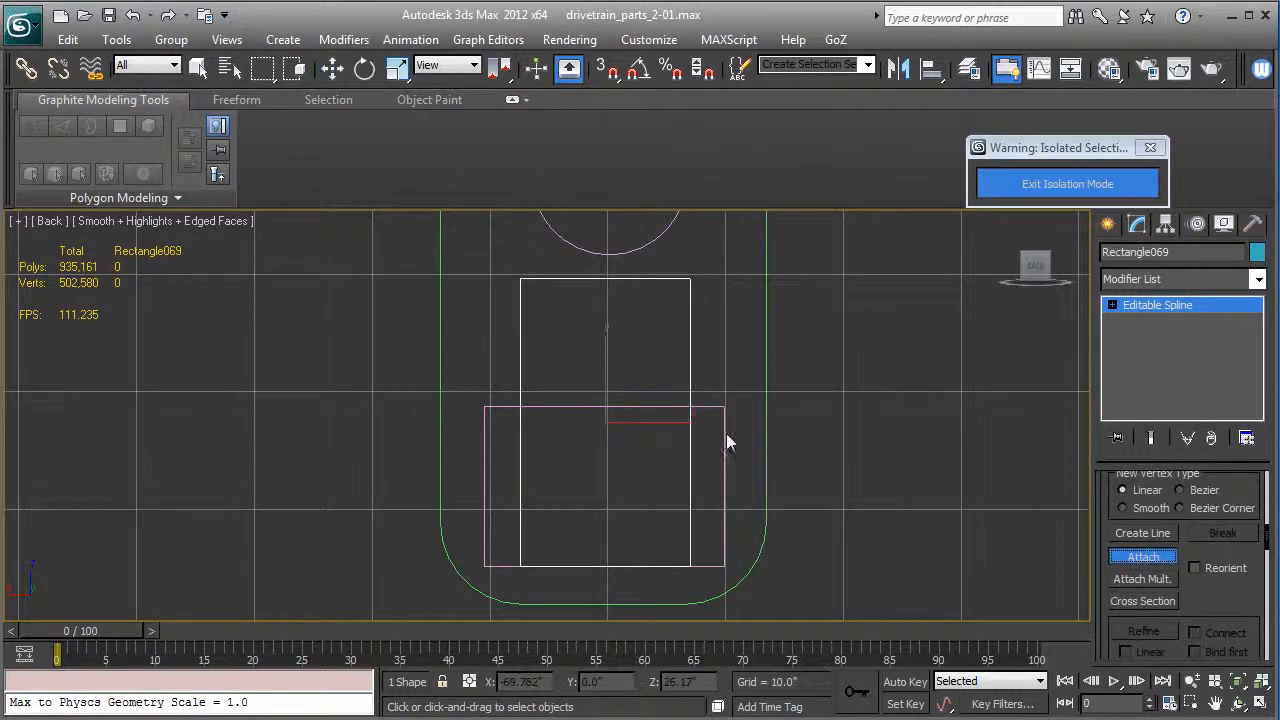
pyautogui.click(1131, 558)
# Merge the two attached rectangles into one stepped outline with a spline Boolean union.
pyautogui.moveTo(1107, 569); pyautogui.dragTo(1098, 353)
pyautogui.click(1113, 305)
pyautogui.click(1147, 353)
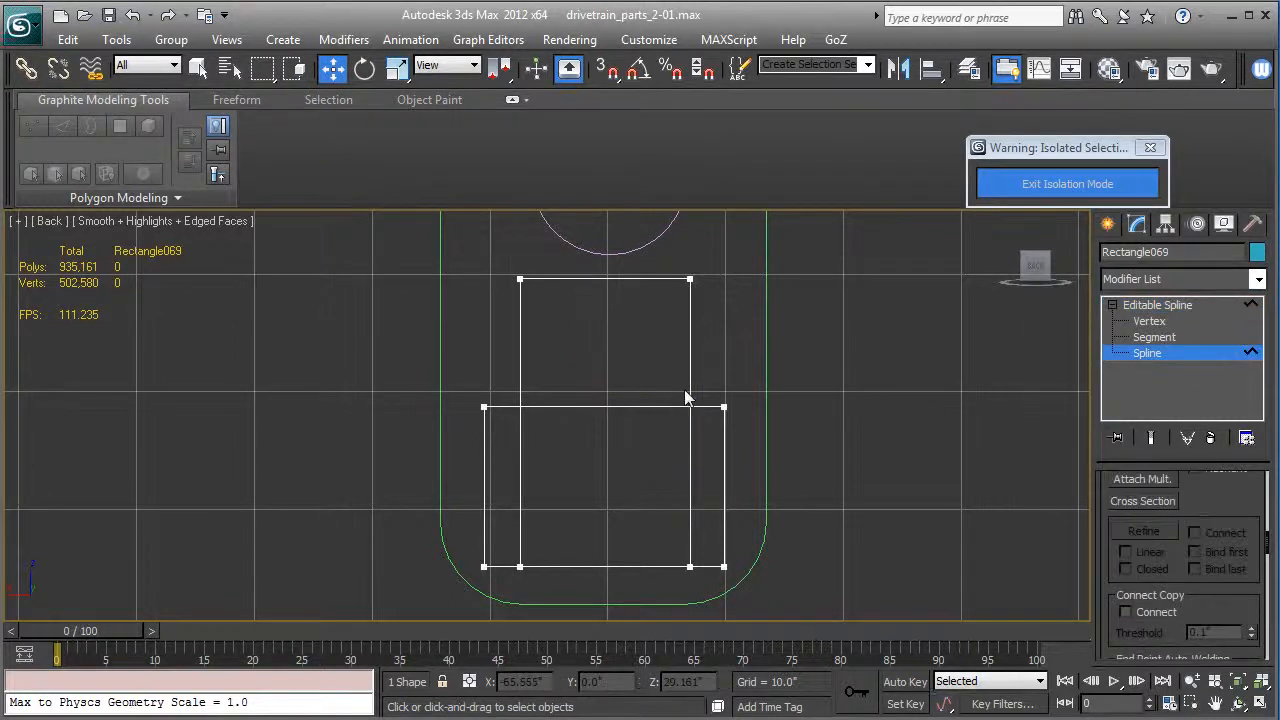
pyautogui.click(690, 398)
pyautogui.scroll(-5, 1175, 575)
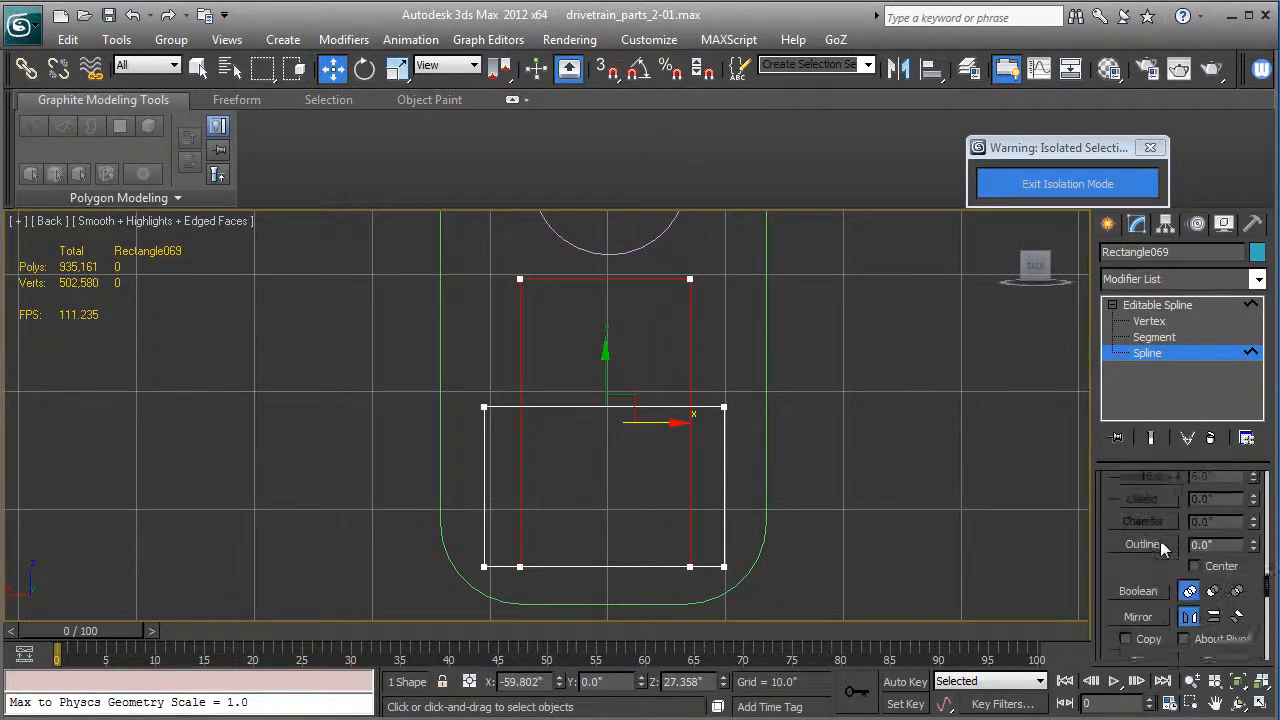
pyautogui.click(1145, 561)
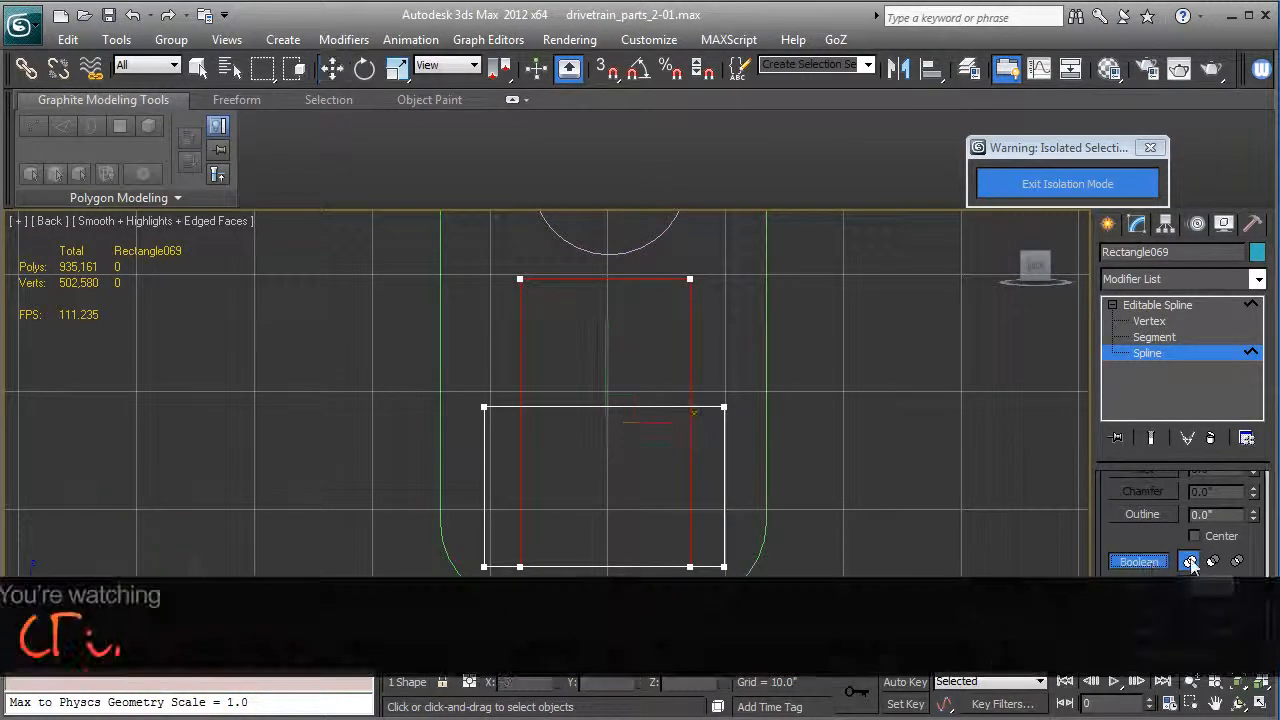
pyautogui.click(652, 406)
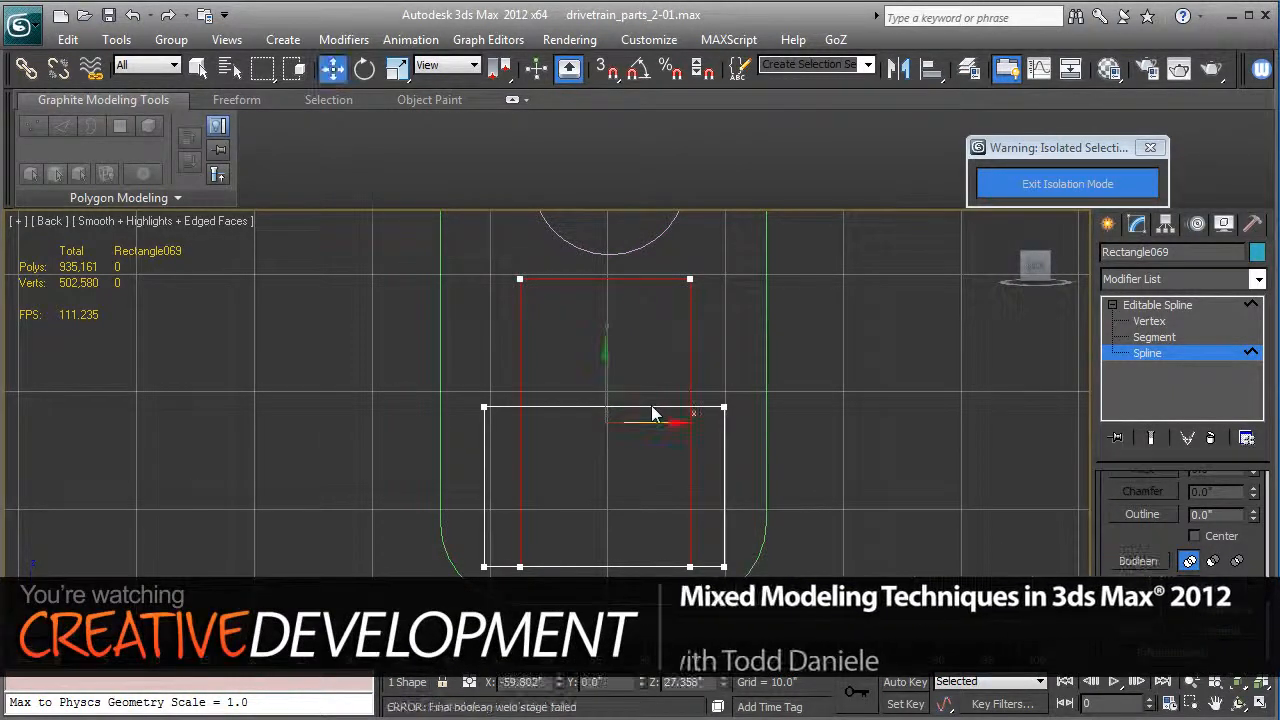
pyautogui.click(1138, 565)
pyautogui.click(723, 493)
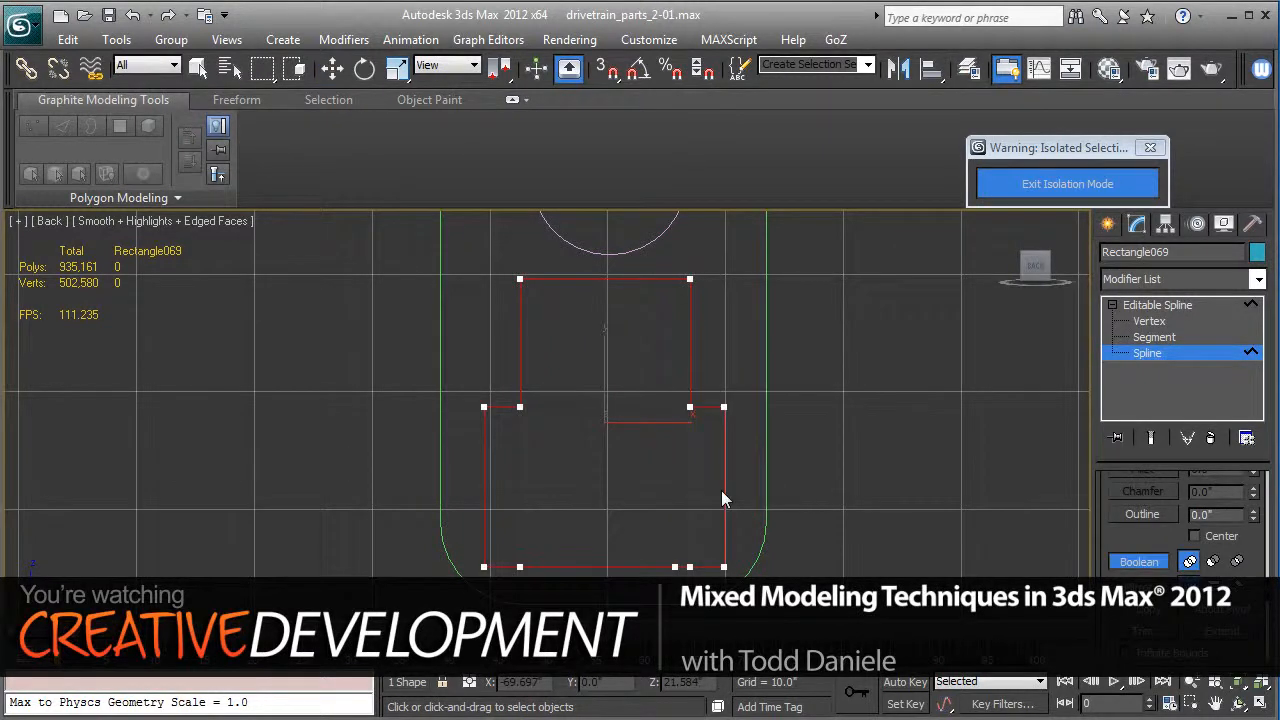
# Fillet the two inner step corners of the merged outline so the curves reach the outer shoulder corners.
pyautogui.click(1140, 321)
pyautogui.scroll(2, 794, 486)
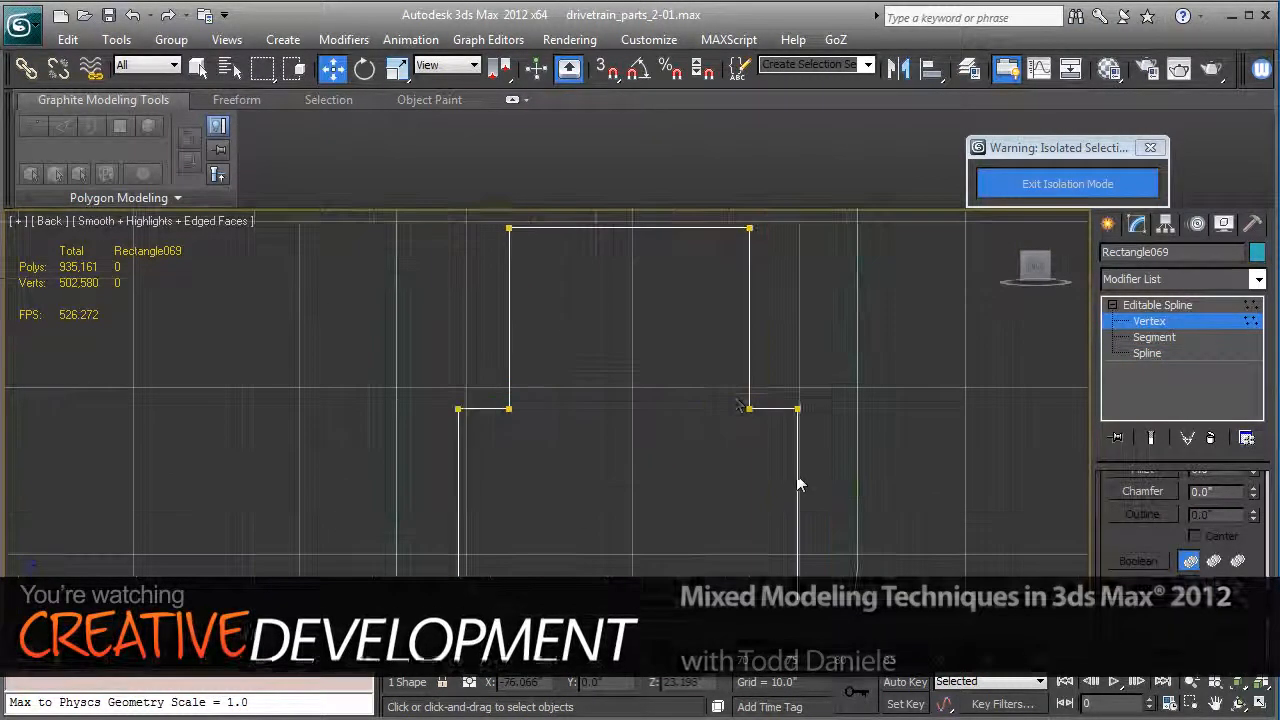
pyautogui.moveTo(737, 403); pyautogui.dragTo(706, 338, button='middle')
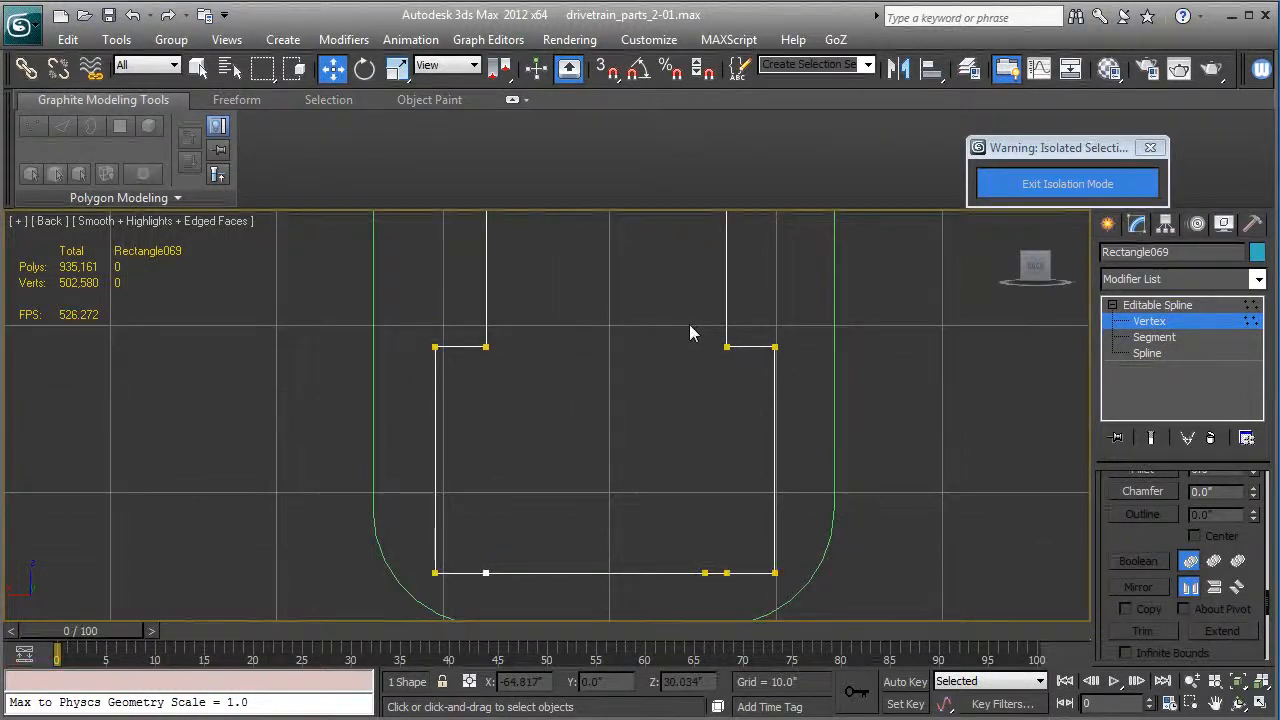
pyautogui.moveTo(473, 313); pyautogui.dragTo(566, 374)
pyautogui.moveTo(752, 418); pyautogui.dragTo(752, 418)
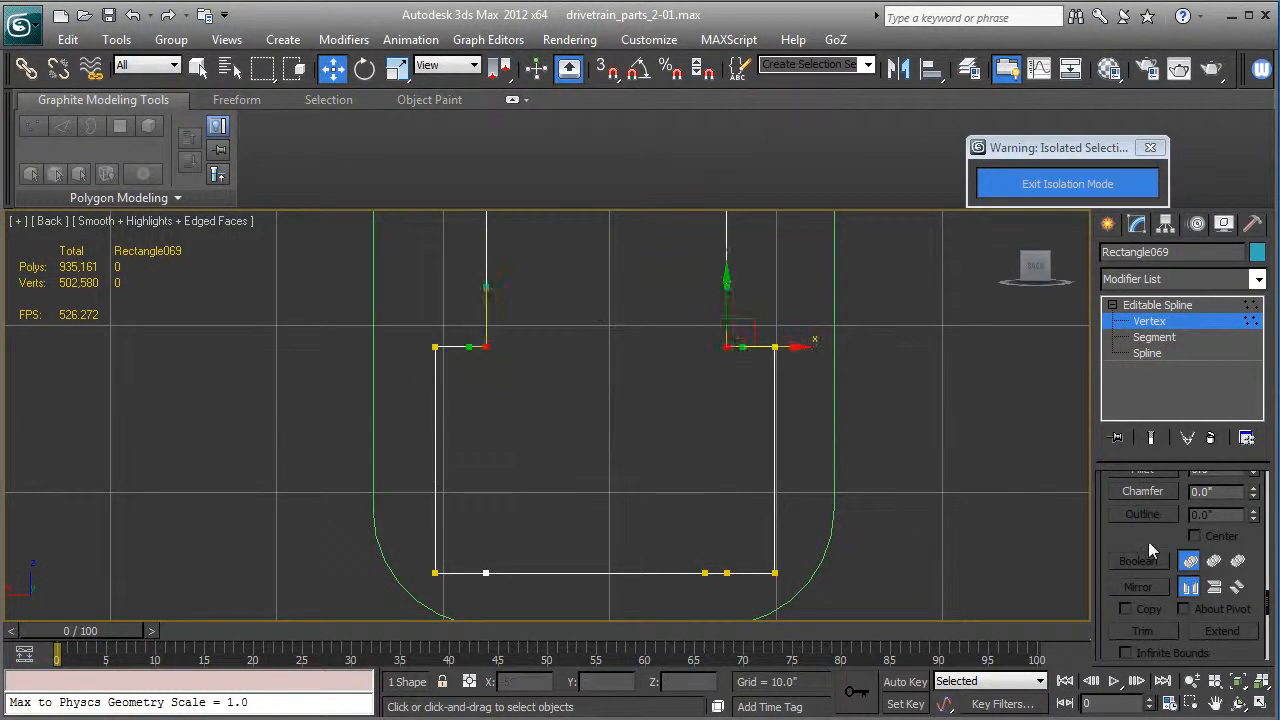
pyautogui.scroll(3, 1226, 577)
pyautogui.moveTo(1256, 563); pyautogui.dragTo(1257, 540)
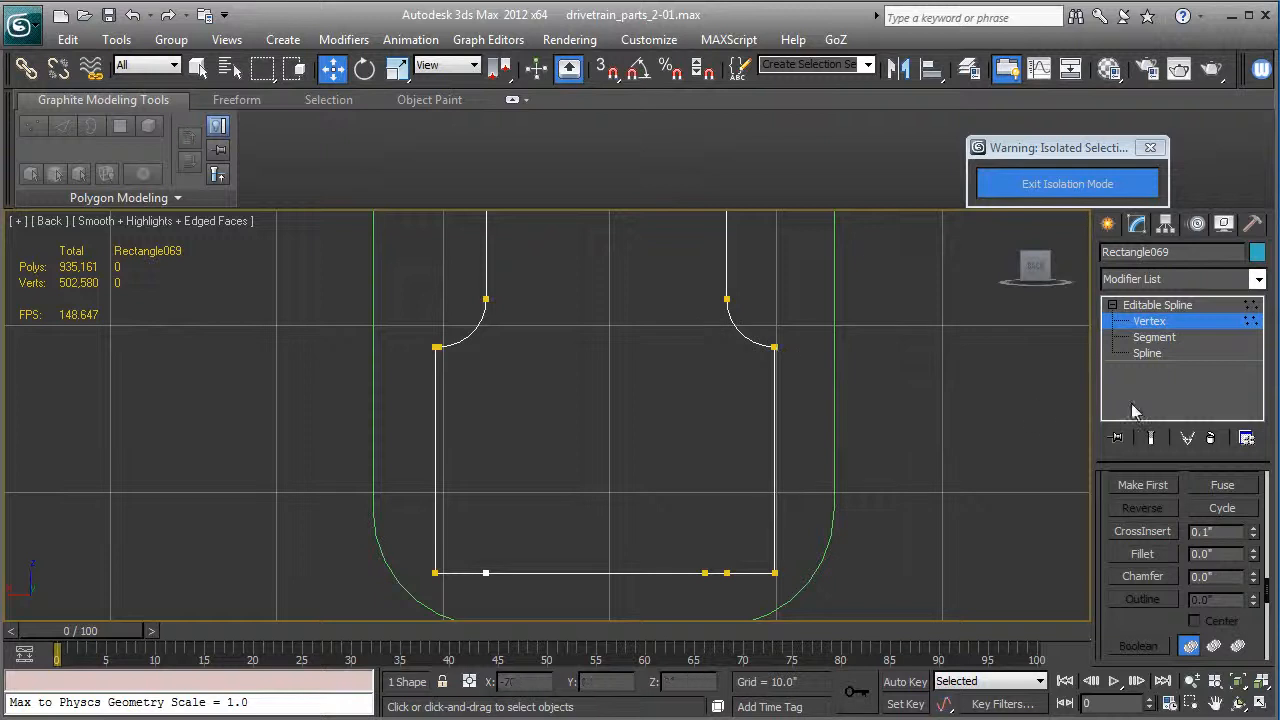
# Fuse and weld the overlapping vertices at the outer shoulder corner on each side.
pyautogui.scroll(2, 1165, 620)
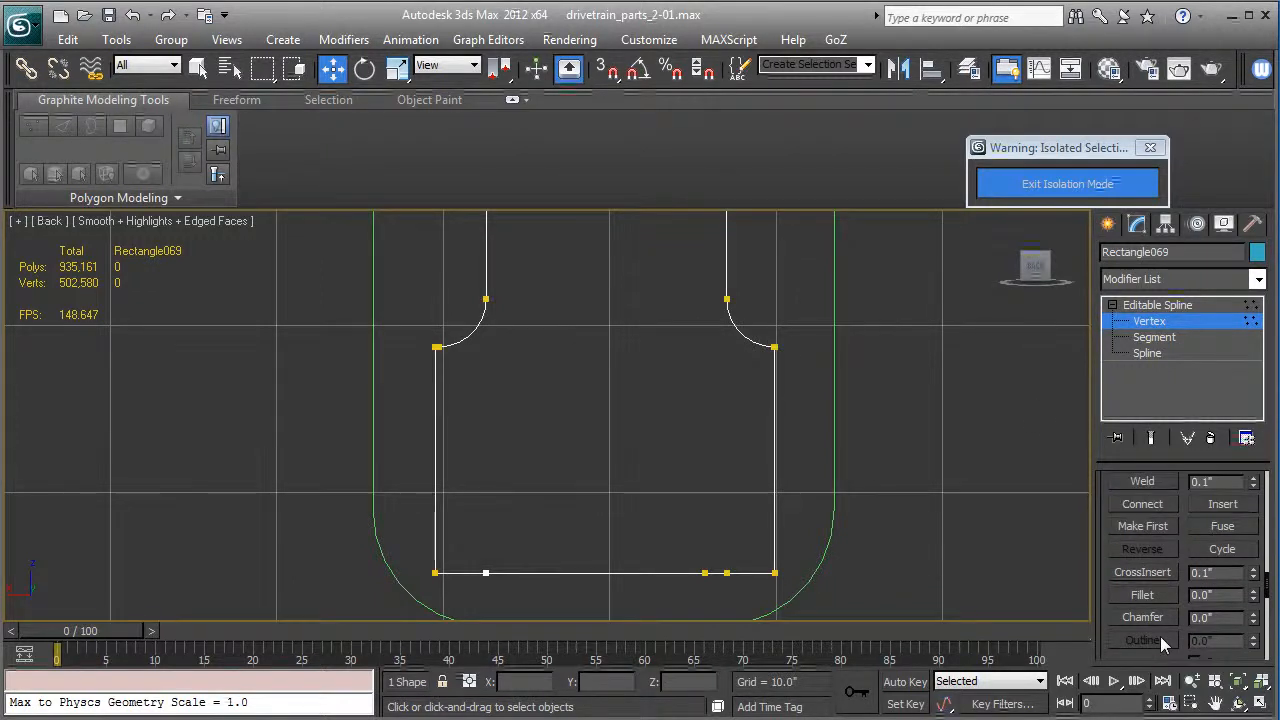
pyautogui.moveTo(729, 342); pyautogui.dragTo(827, 392)
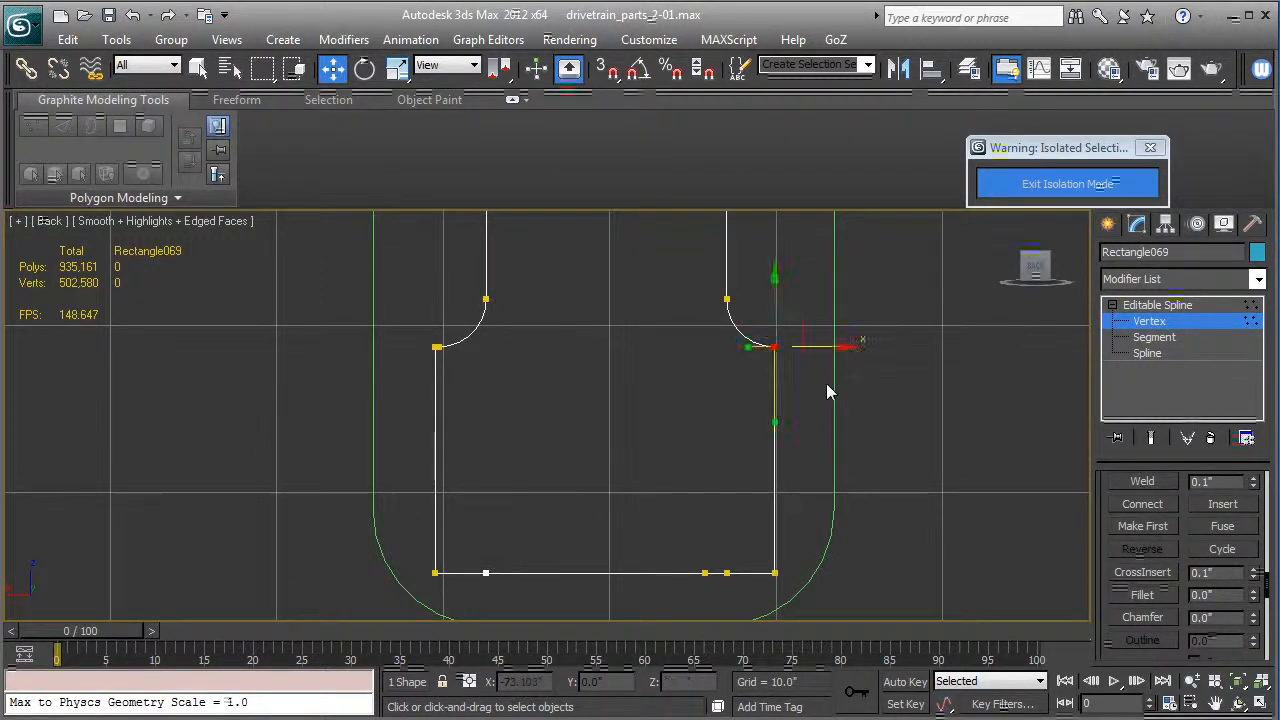
pyautogui.click(1218, 527)
pyautogui.click(1140, 482)
pyautogui.moveTo(419, 330); pyautogui.dragTo(445, 365)
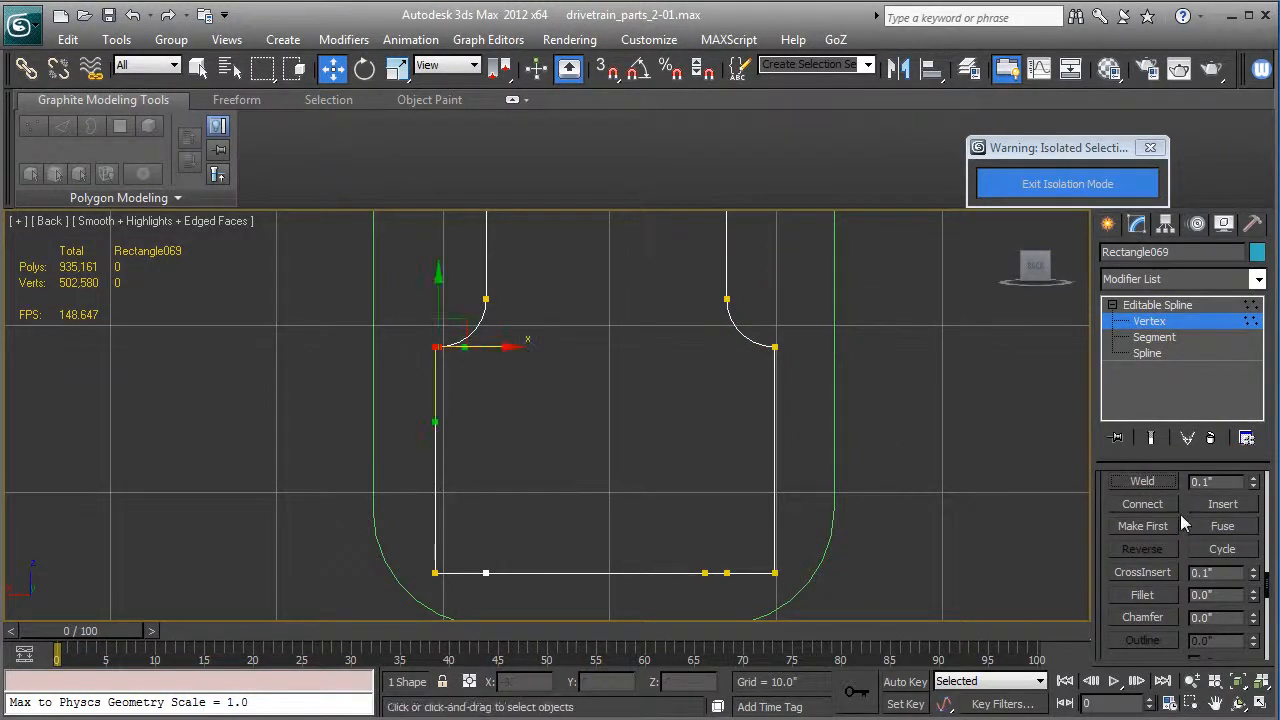
pyautogui.click(1220, 527)
pyautogui.click(1141, 481)
# Fillet the two outer shoulder vertices by 4.0" to form smooth S-curves.
pyautogui.moveTo(651, 391); pyautogui.dragTo(614, 397, button='middle')
pyautogui.moveTo(810, 400); pyautogui.dragTo(396, 363)
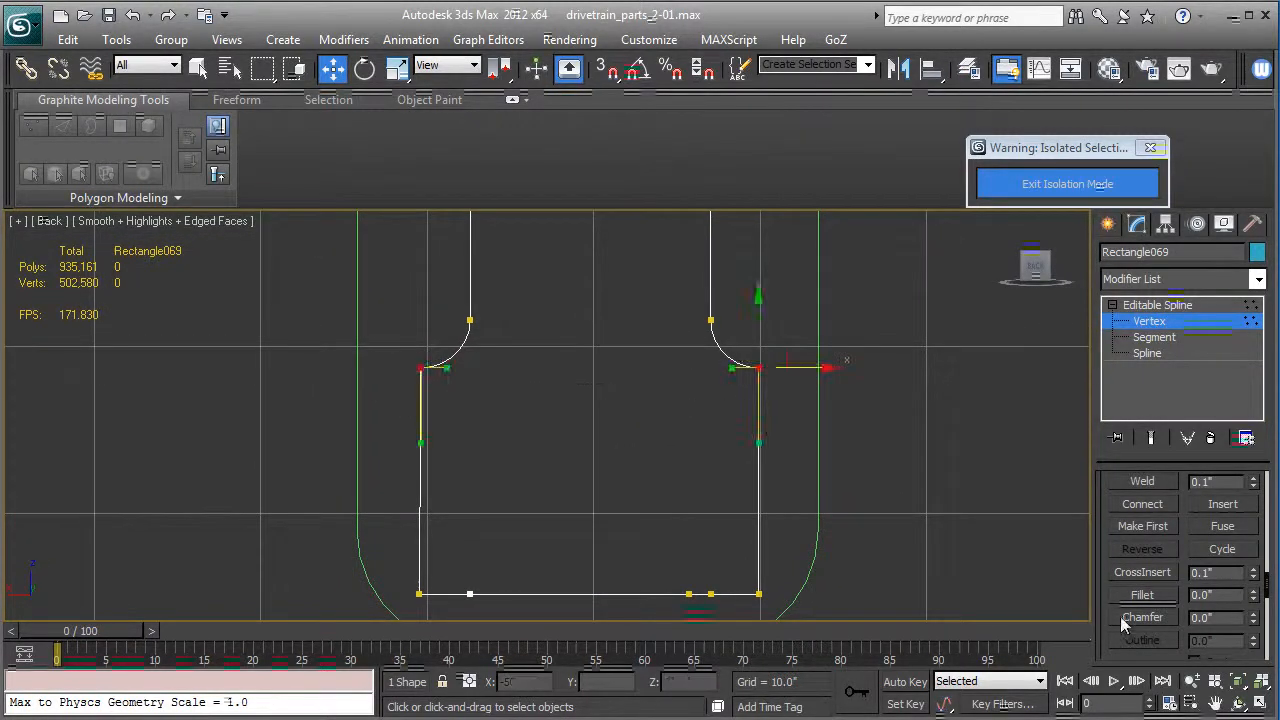
pyautogui.moveTo(1256, 598)
pyautogui.mouseDown()
pyautogui.moveTo(1256, 585)
pyautogui.moveTo(1256, 599)
pyautogui.mouseUp()
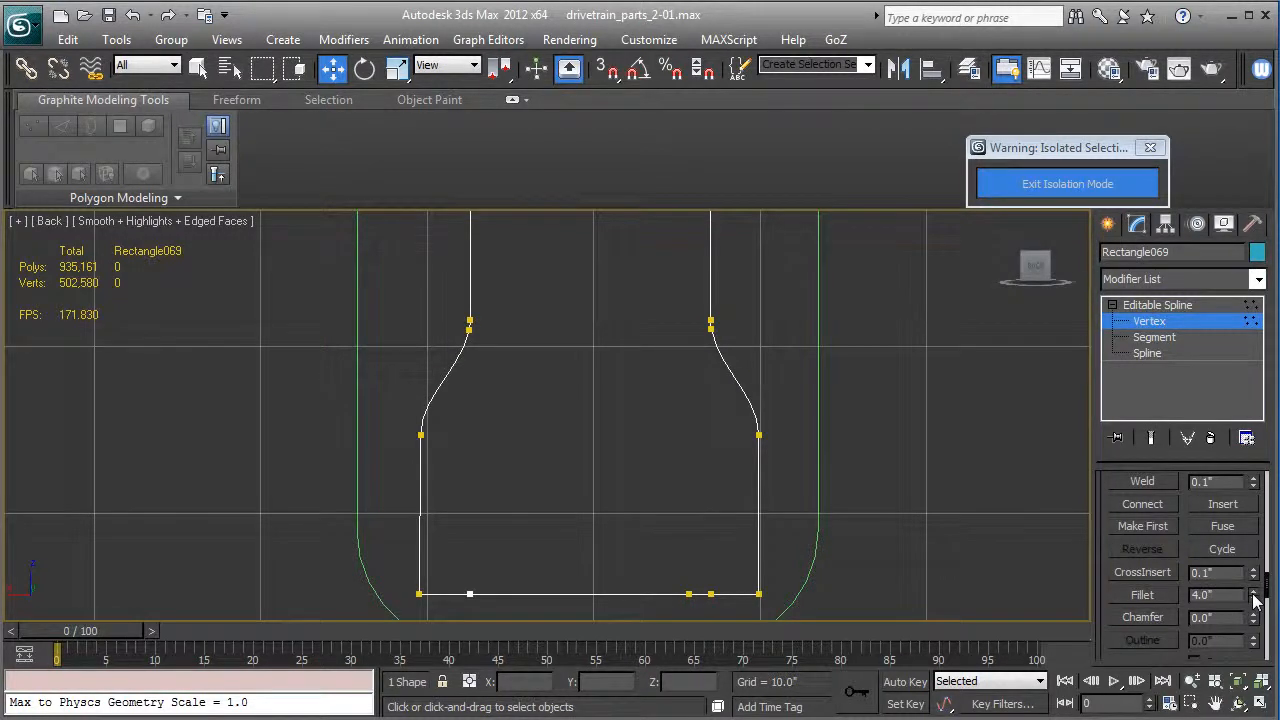
# Delete the three extra vertices between the corners of the merged outline's bottom edge.
pyautogui.moveTo(747, 457); pyautogui.dragTo(711, 437, button='middle')
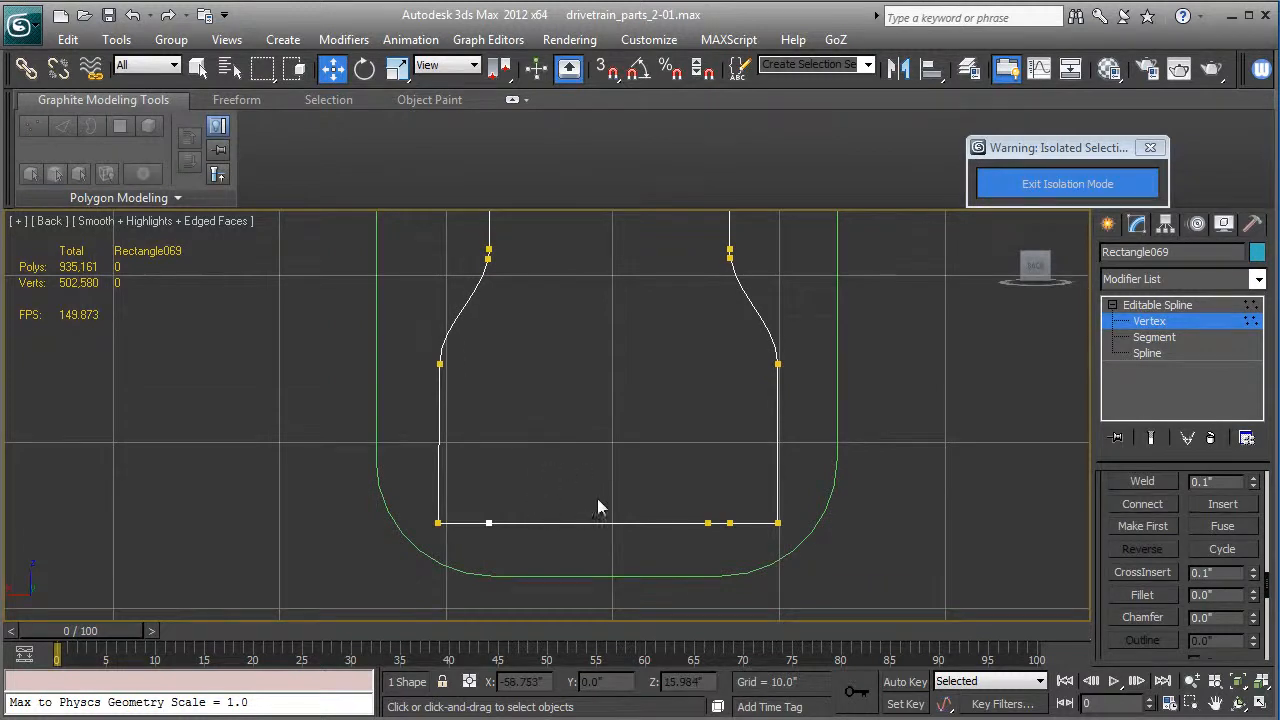
pyautogui.moveTo(461, 490); pyautogui.dragTo(747, 575)
pyautogui.press('Delete')
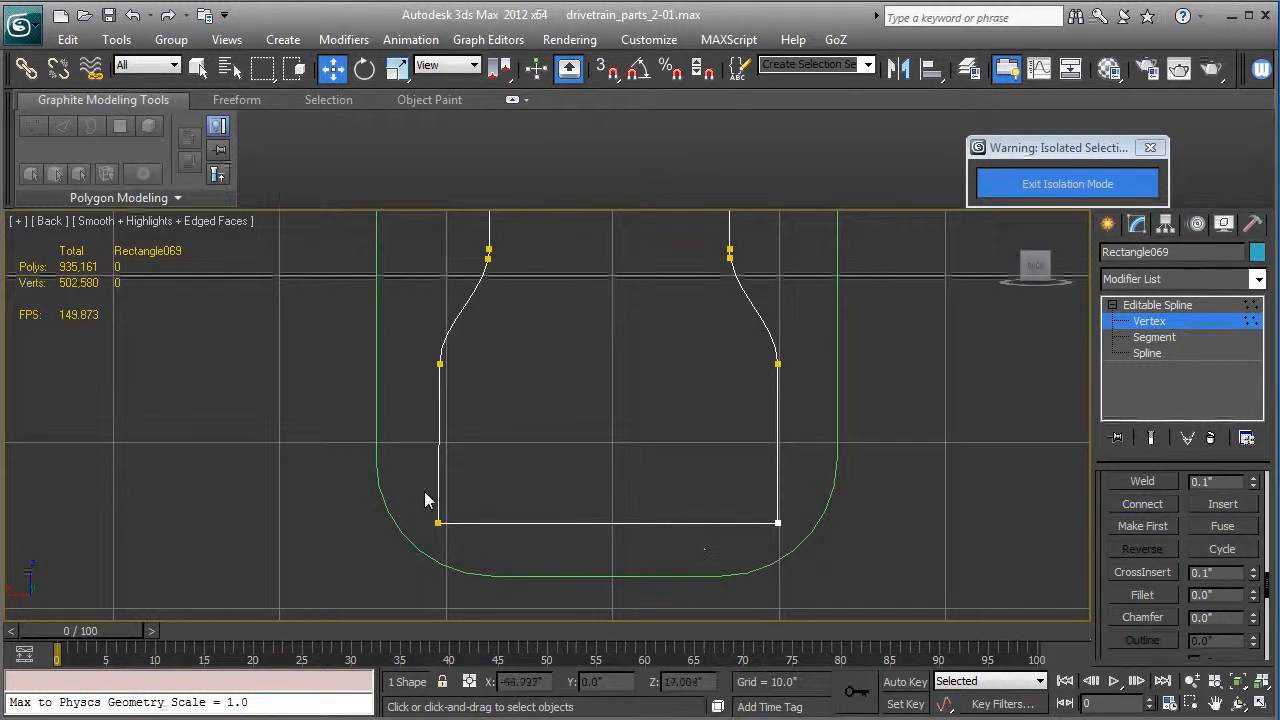
# Fillet the two bottom corner vertices of the lower cutout outline.
pyautogui.moveTo(399, 489); pyautogui.dragTo(514, 325, button='middle')
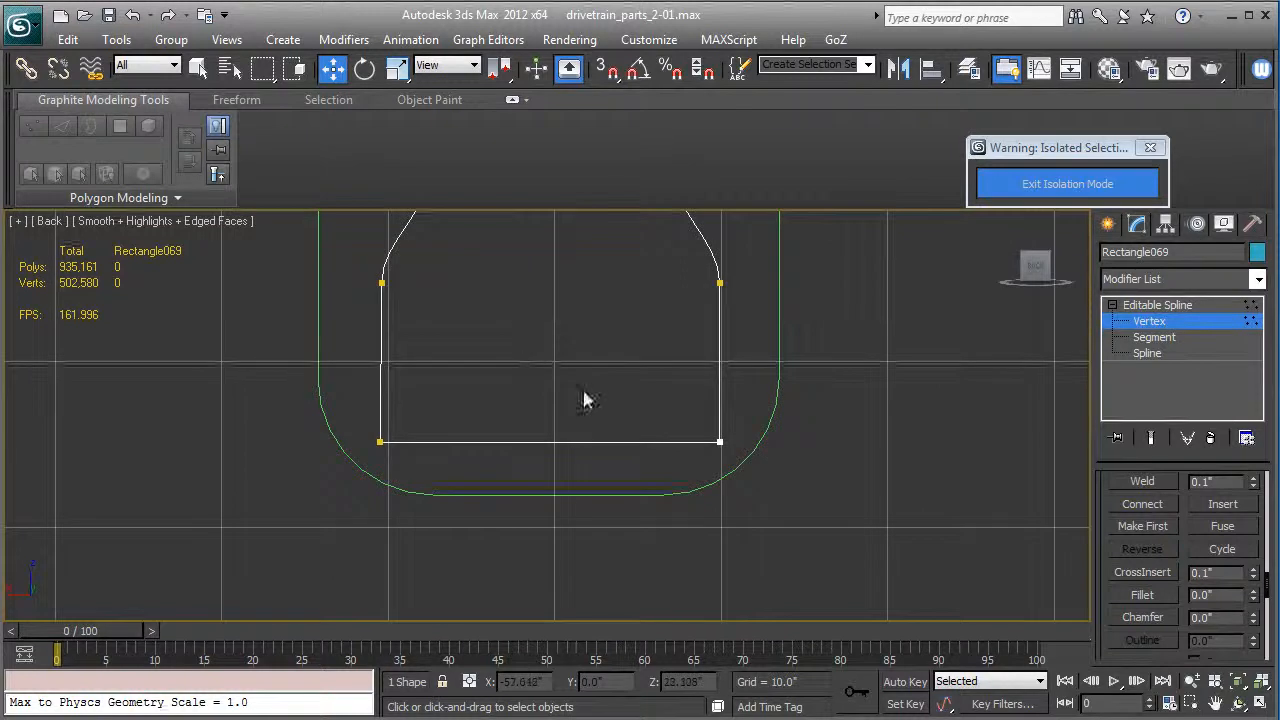
pyautogui.moveTo(318, 422); pyautogui.dragTo(860, 541)
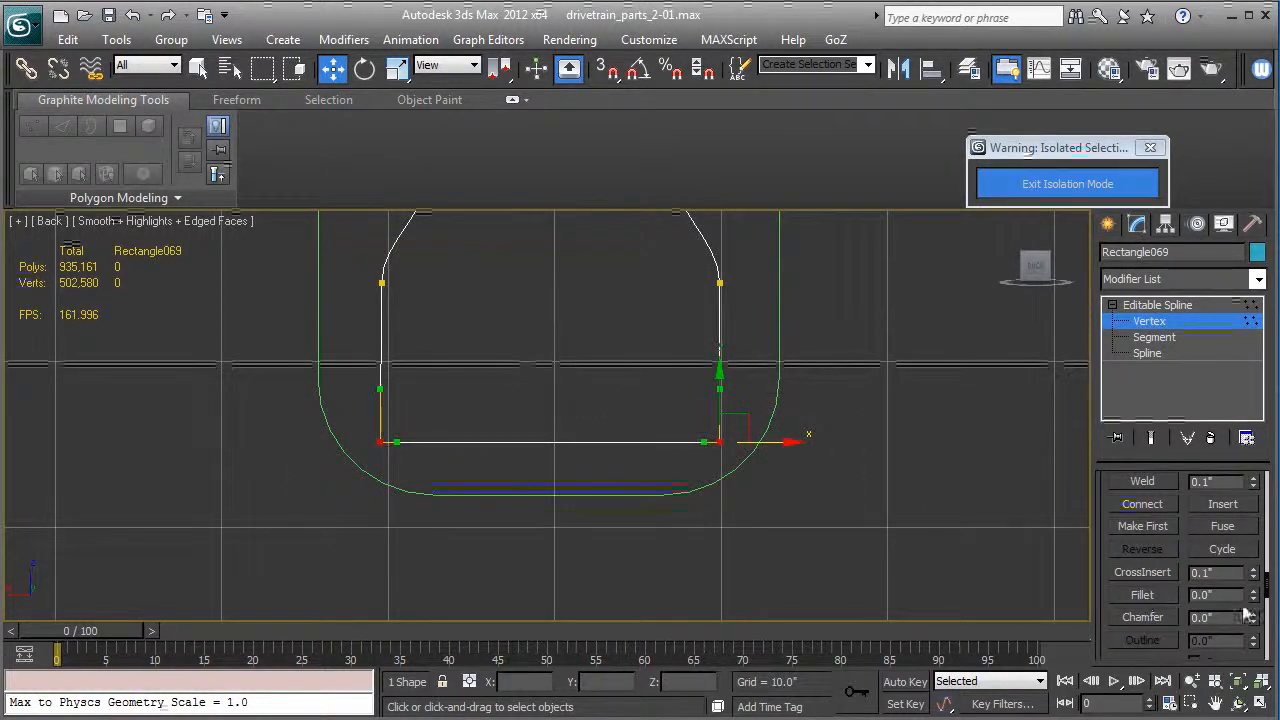
pyautogui.moveTo(1255, 597); pyautogui.dragTo(1257, 598)
# Fillet the two top corner vertices of the lower cutout outline by 3.0".
pyautogui.moveTo(634, 341); pyautogui.dragTo(660, 576, button='middle')
pyautogui.moveTo(410, 252); pyautogui.dragTo(760, 368)
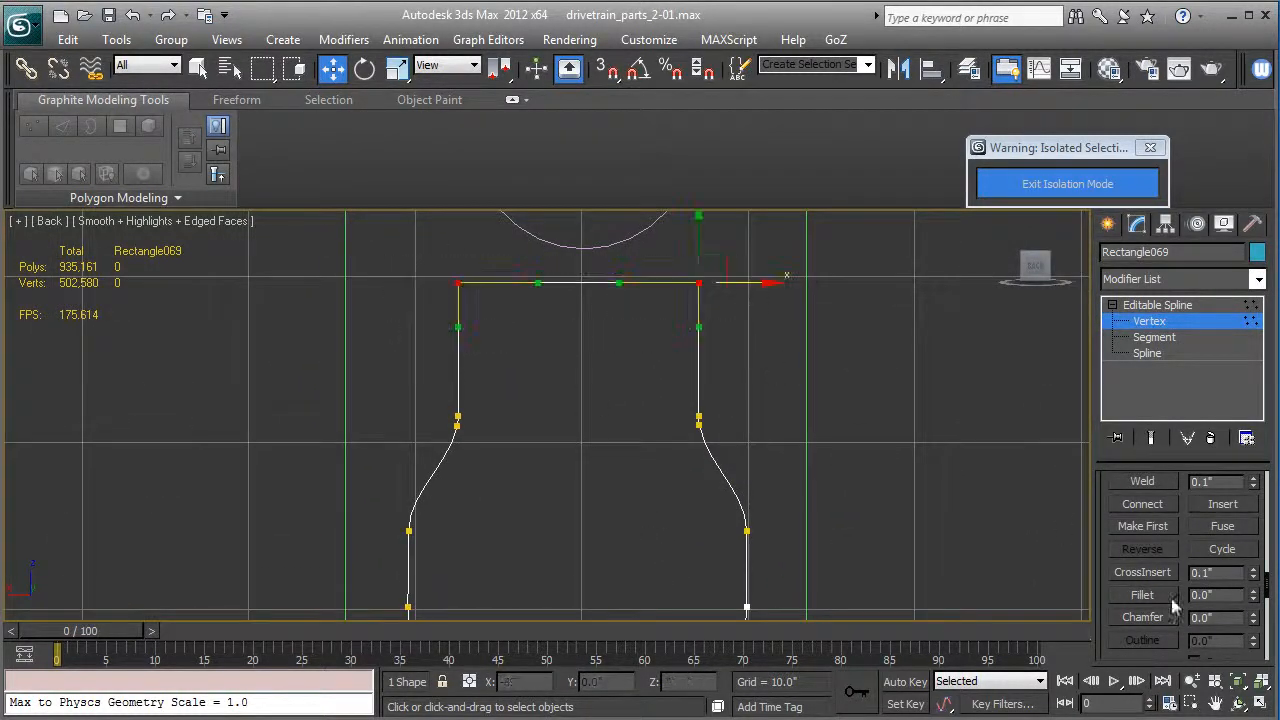
pyautogui.moveTo(1258, 597); pyautogui.dragTo(1258, 597)
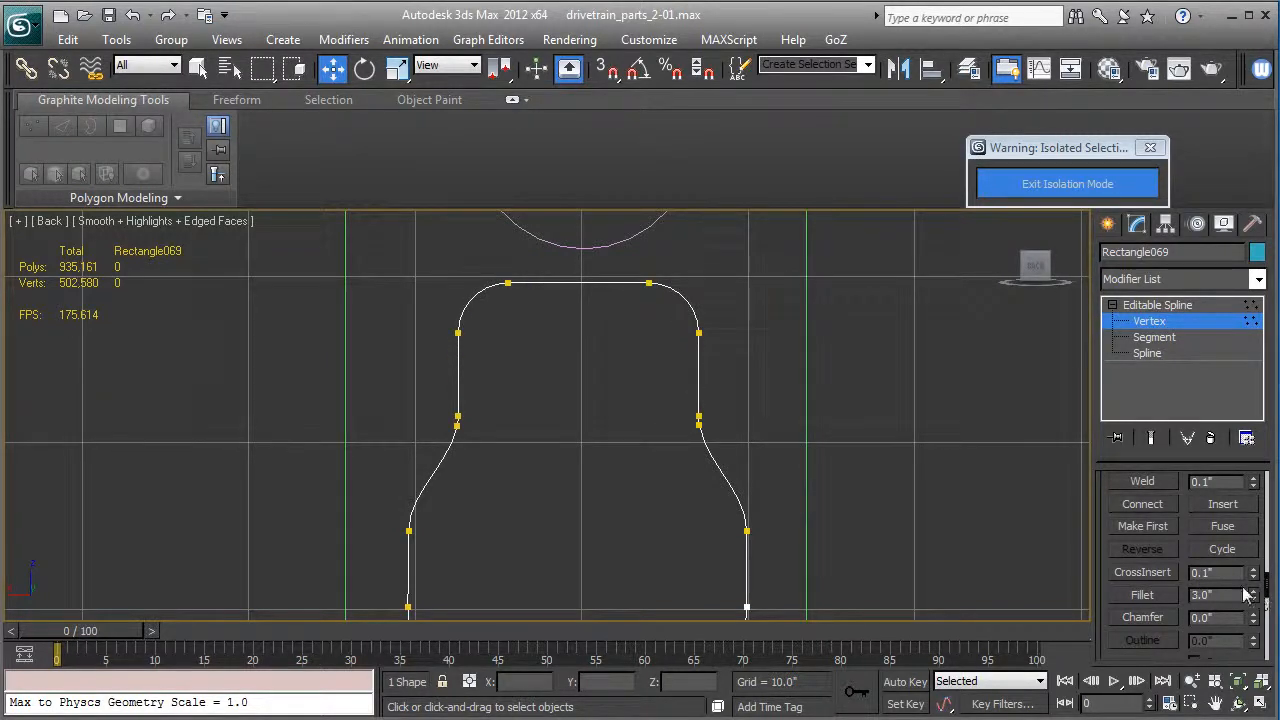
# Leave vertex editing and examine the bracket's three spline outlines in the perspective view.
pyautogui.click(1155, 305)
pyautogui.scroll(-6, 652, 352)
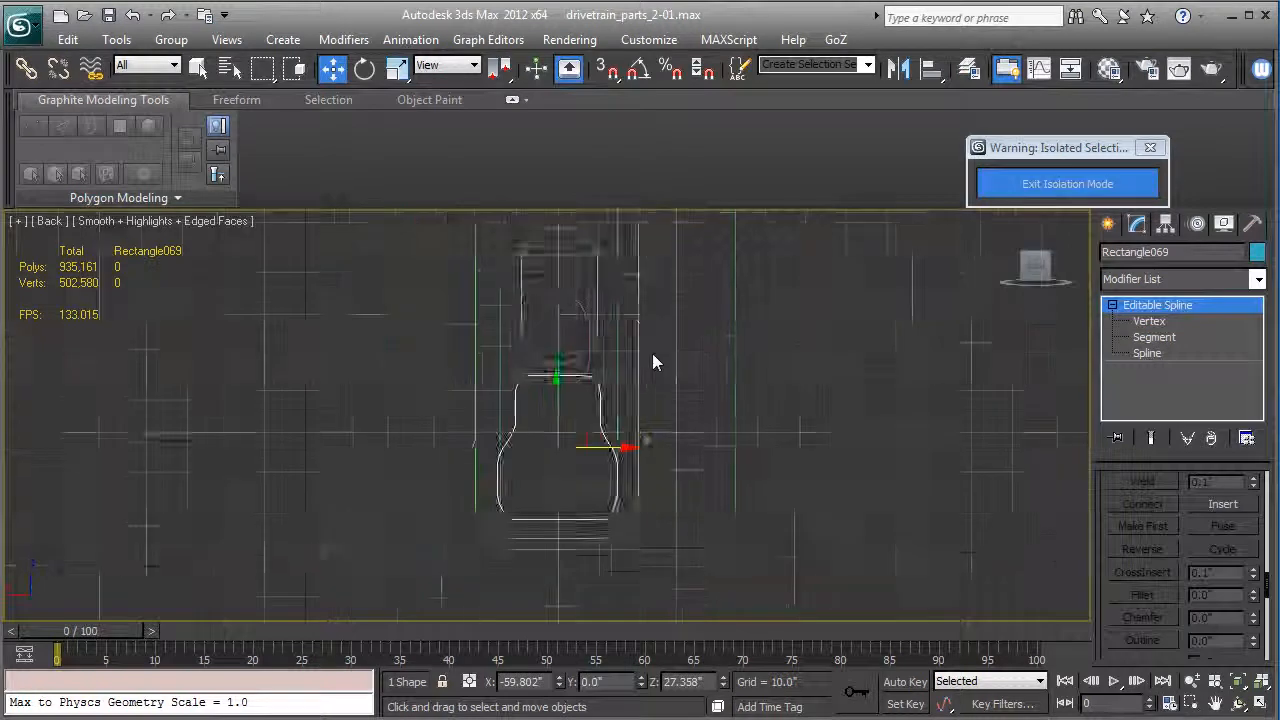
pyautogui.press('p')
pyautogui.scroll(8, 650, 420)
pyautogui.scroll(-8, 592, 442)
pyautogui.press('F3')
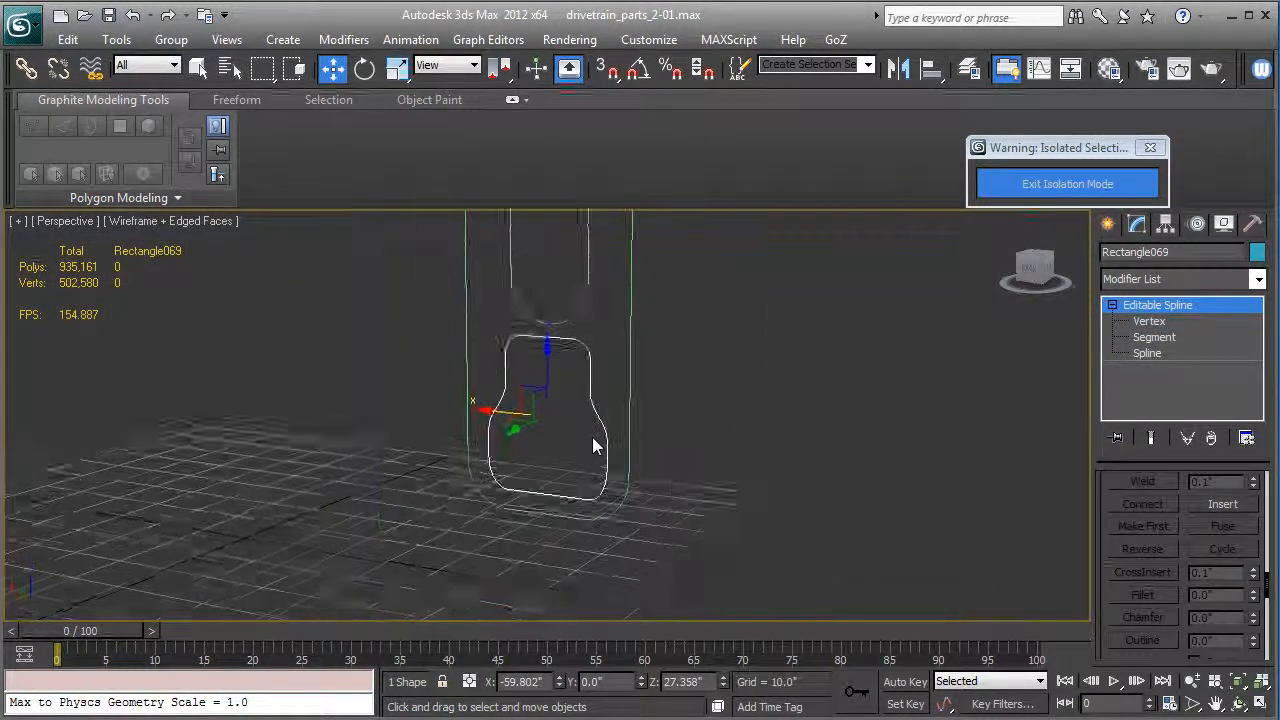
pyautogui.moveTo(594, 469)
pyautogui.keyDown('alt'); pyautogui.mouseDown(button='middle')
pyautogui.moveTo(529, 477)
pyautogui.moveTo(526, 455)
pyautogui.moveTo(500, 520)
pyautogui.moveTo(655, 467)
pyautogui.moveTo(598, 467)
pyautogui.moveTo(591, 479)
pyautogui.moveTo(597, 430)
pyautogui.mouseUp(button='middle'); pyautogui.keyUp('alt')
pyautogui.press('F3')
pyautogui.scroll(3, 501, 517)
pyautogui.scroll(-3, 500, 512)
pyautogui.press('F4')
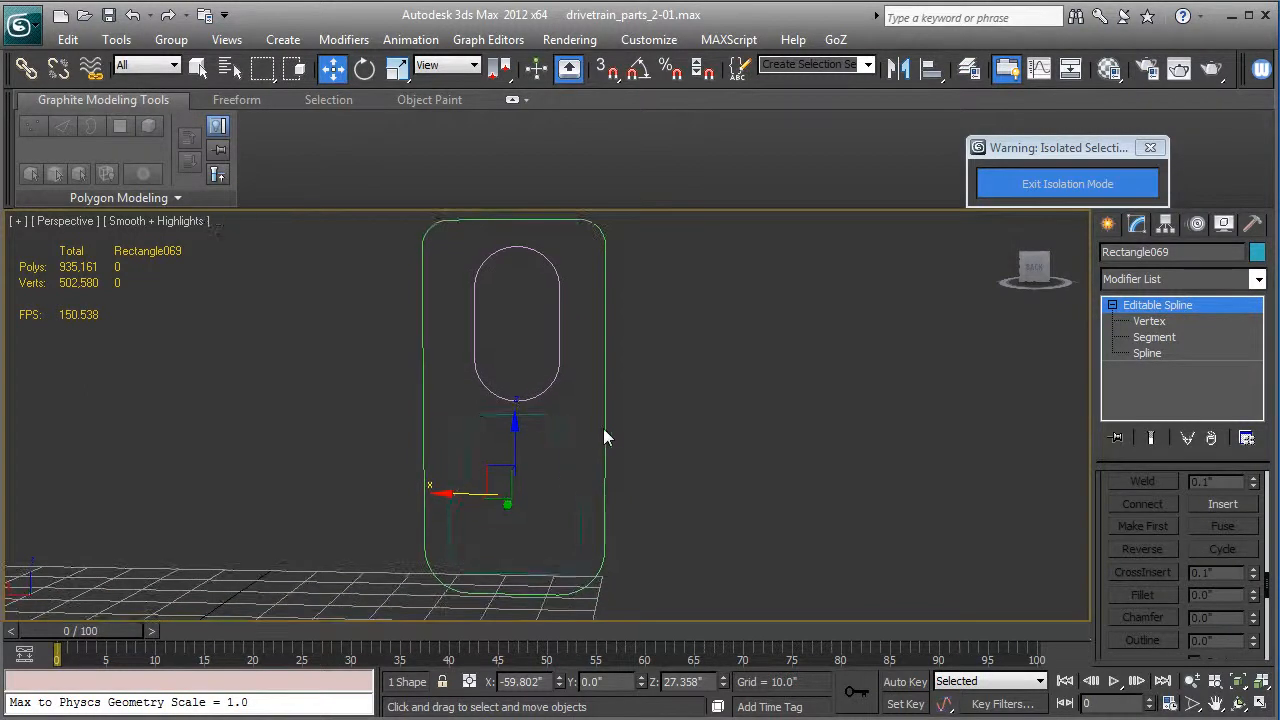
# Attach the upper slot and the lower cutout to the outer outline to form one combined spline.
pyautogui.click(606, 430)
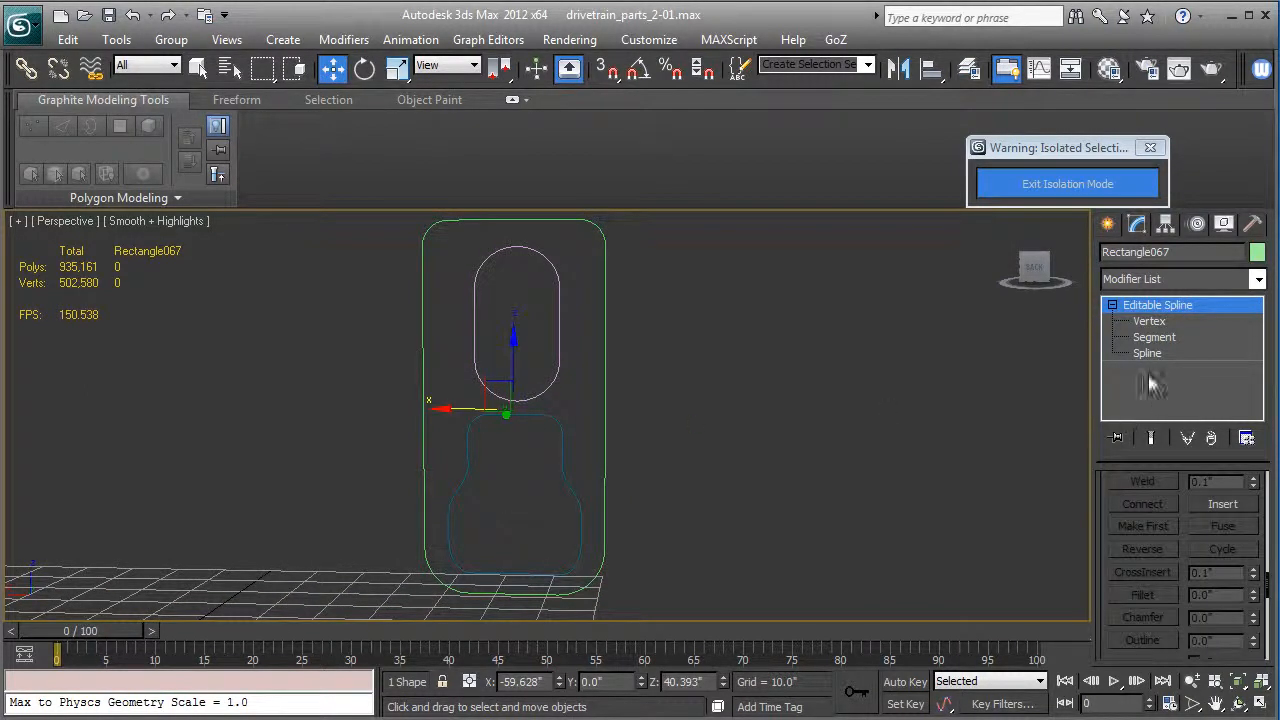
pyautogui.scroll(6, 1106, 535)
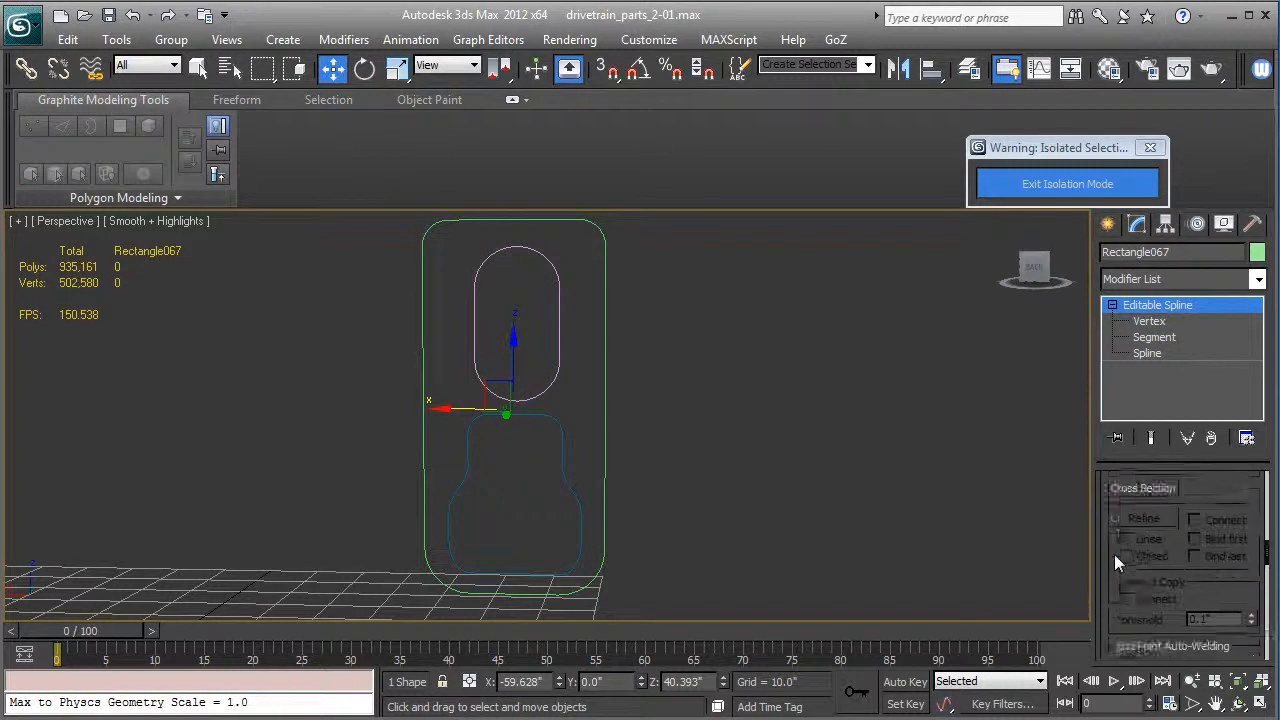
pyautogui.click(1140, 563)
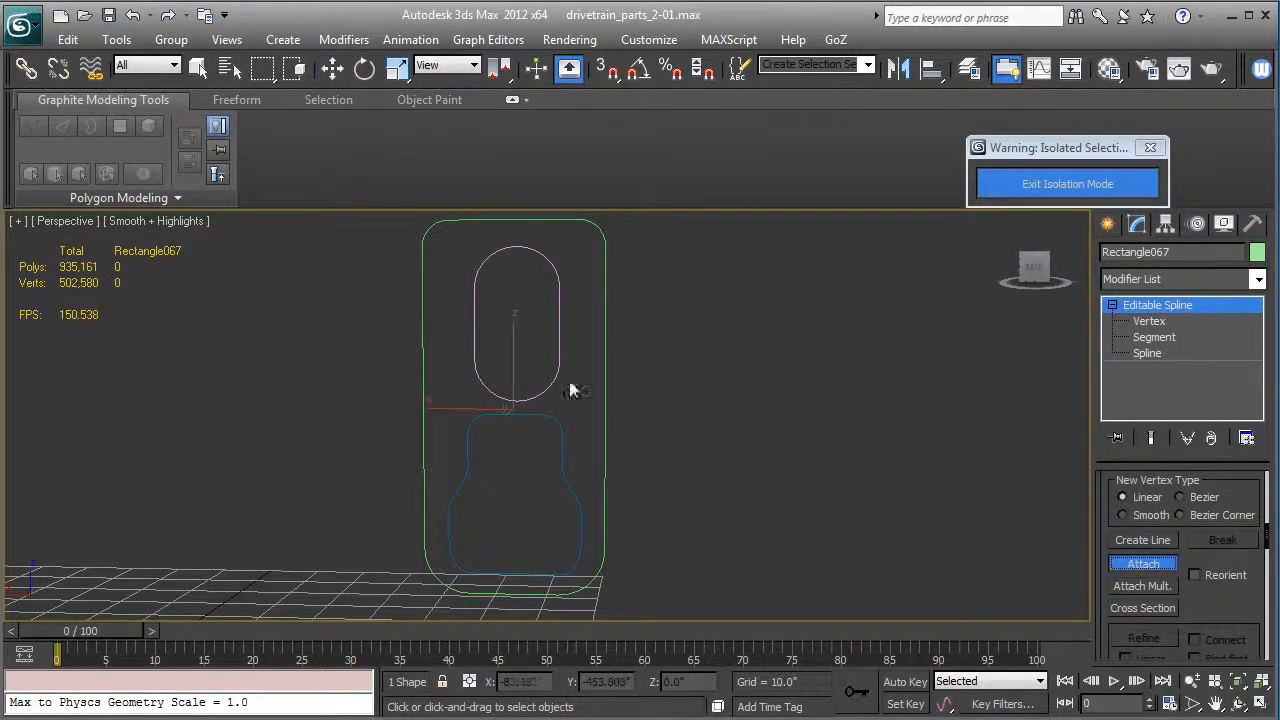
pyautogui.click(560, 431)
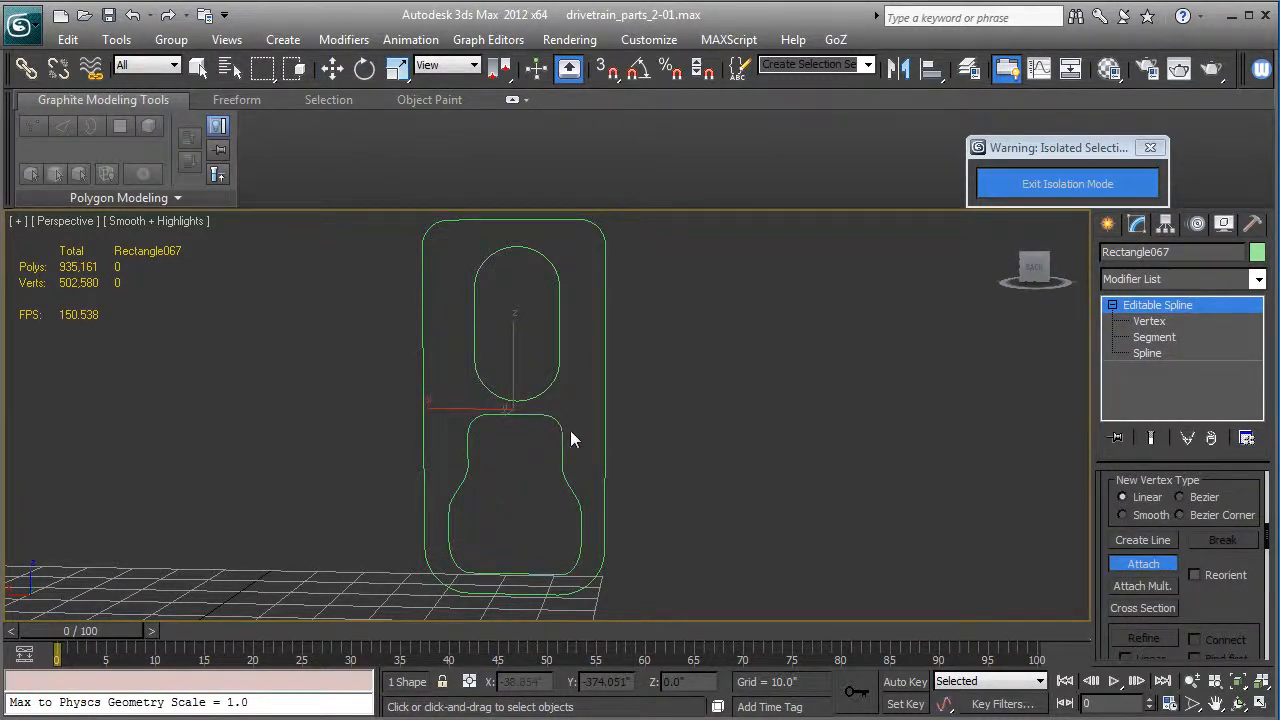
pyautogui.click(1140, 564)
pyautogui.press('z')
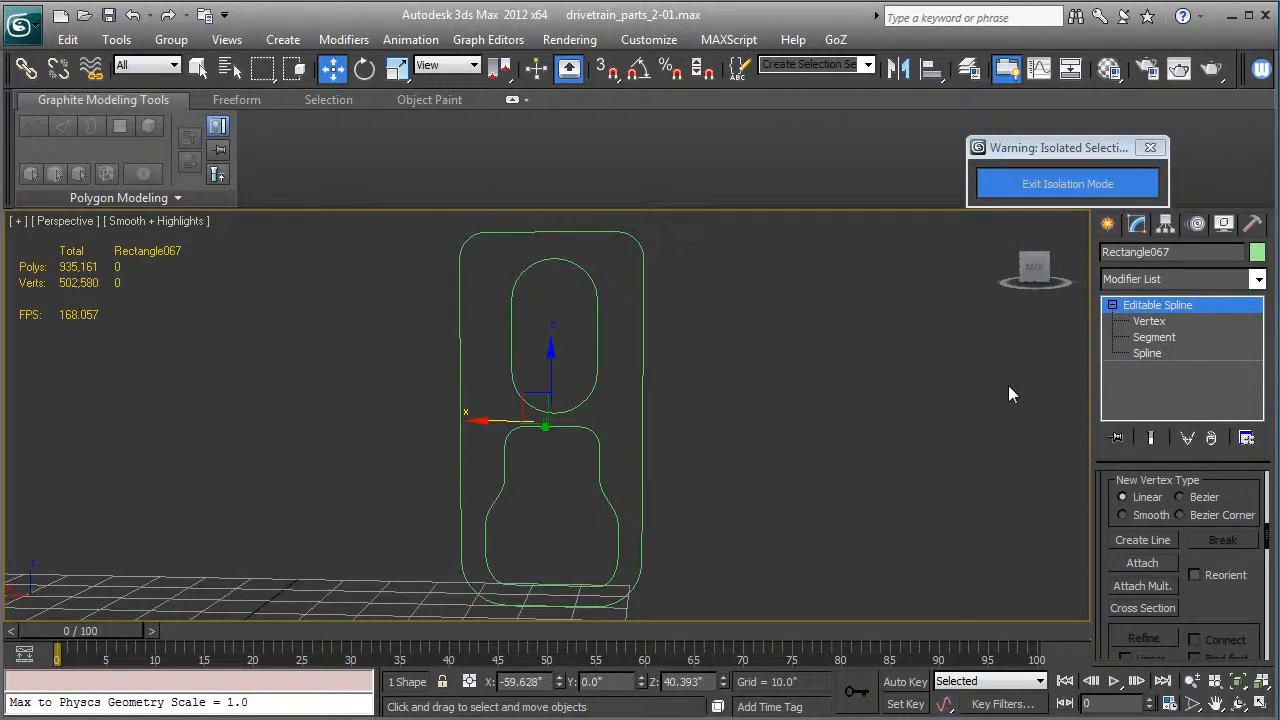
# Refine both long sides of the outer outline with a new vertex level with the lower part of the upper slot.
pyautogui.click(1150, 322)
pyautogui.scroll(-1, 1220, 615)
pyautogui.click(1160, 621)
pyautogui.click(642, 390)
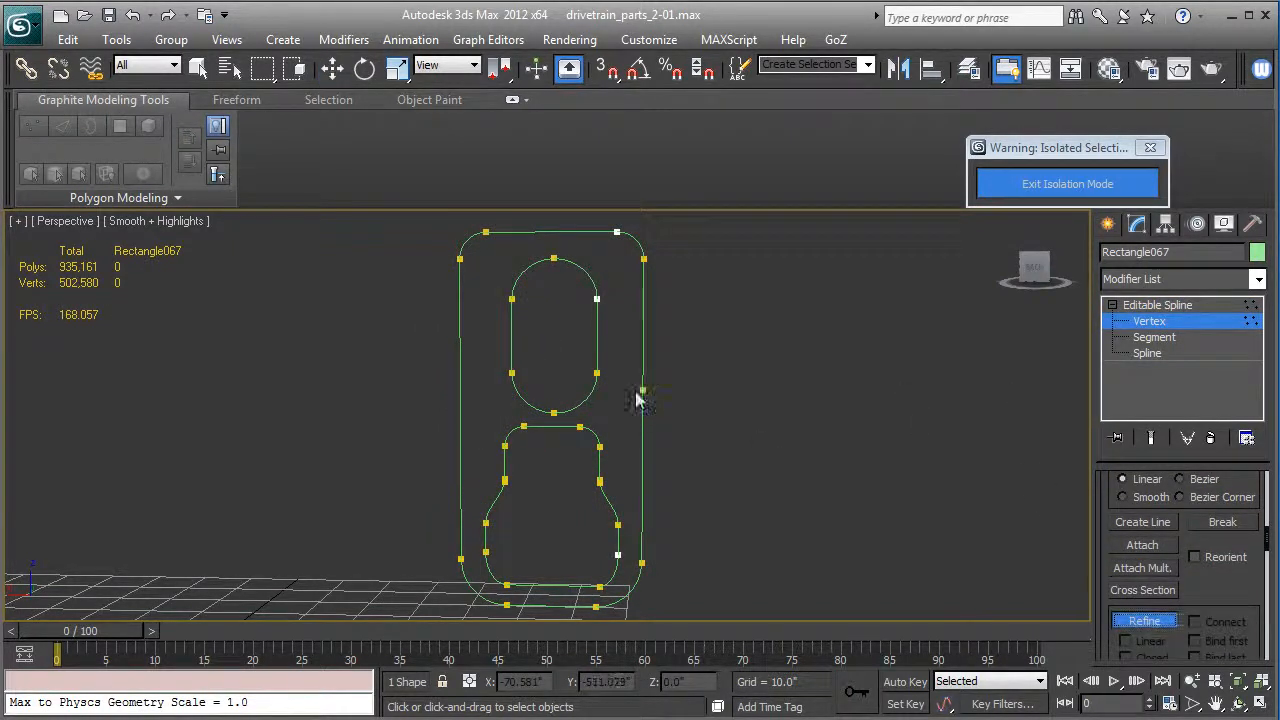
# Move the upper vertices on both long sides of the outer outline inward about 1.5" to taper the bracket's upper part.
pyautogui.click(333, 68)
pyautogui.moveTo(410, 233); pyautogui.dragTo(503, 401)
pyautogui.moveTo(424, 243); pyautogui.dragTo(434, 242)
pyautogui.moveTo(609, 223); pyautogui.dragTo(693, 394)
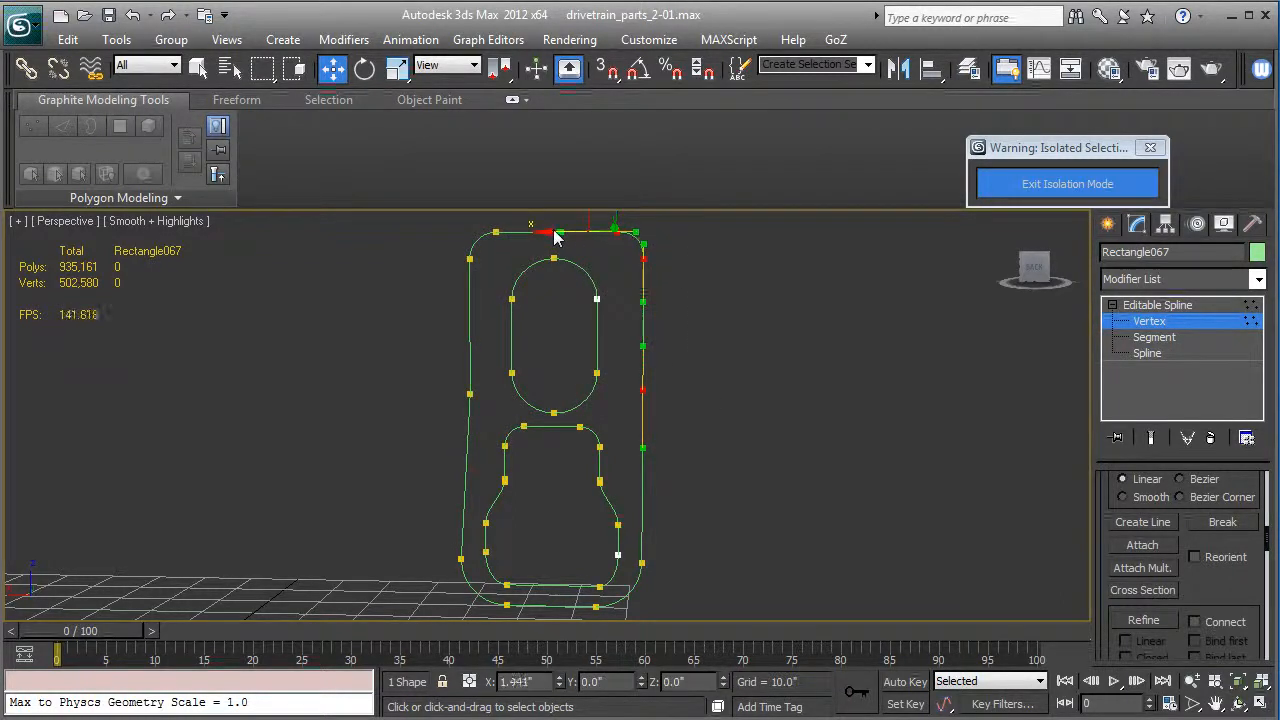
pyautogui.scroll(3, 568, 242)
pyautogui.moveTo(568, 240); pyautogui.dragTo(571, 337, button='middle')
pyautogui.scroll(-3, 654, 416)
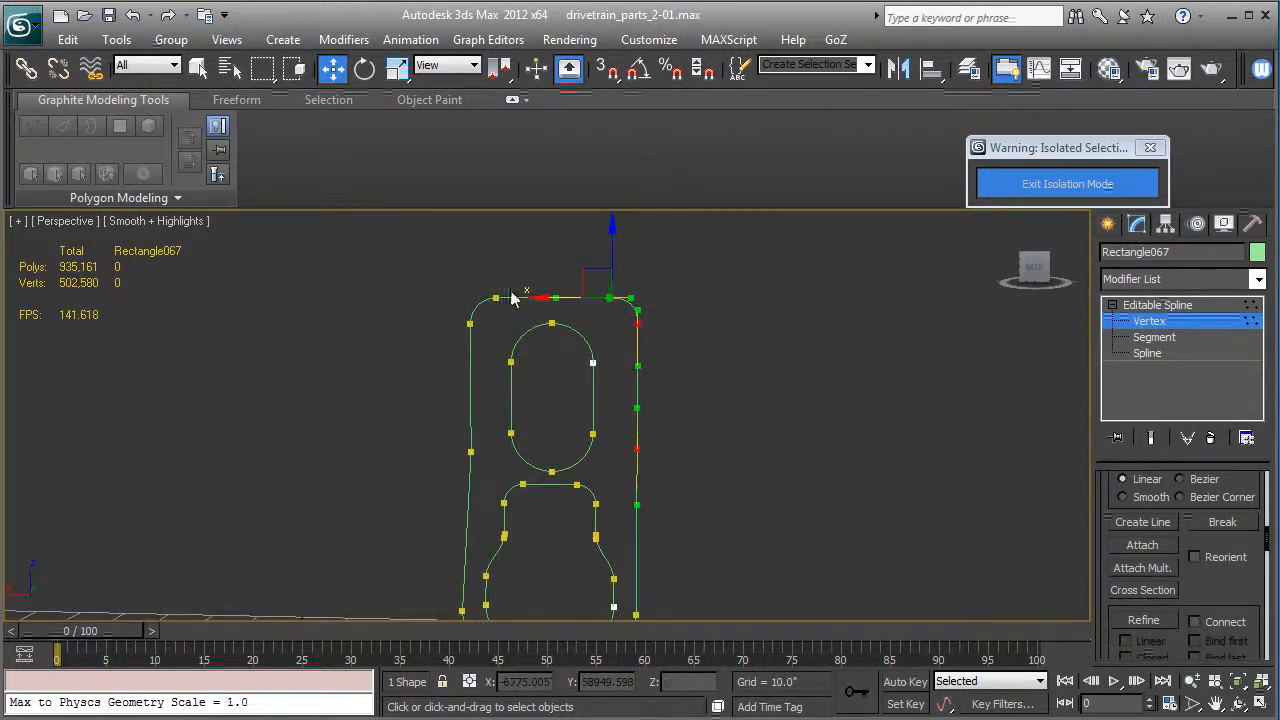
pyautogui.moveTo(545, 305); pyautogui.dragTo(536, 303)
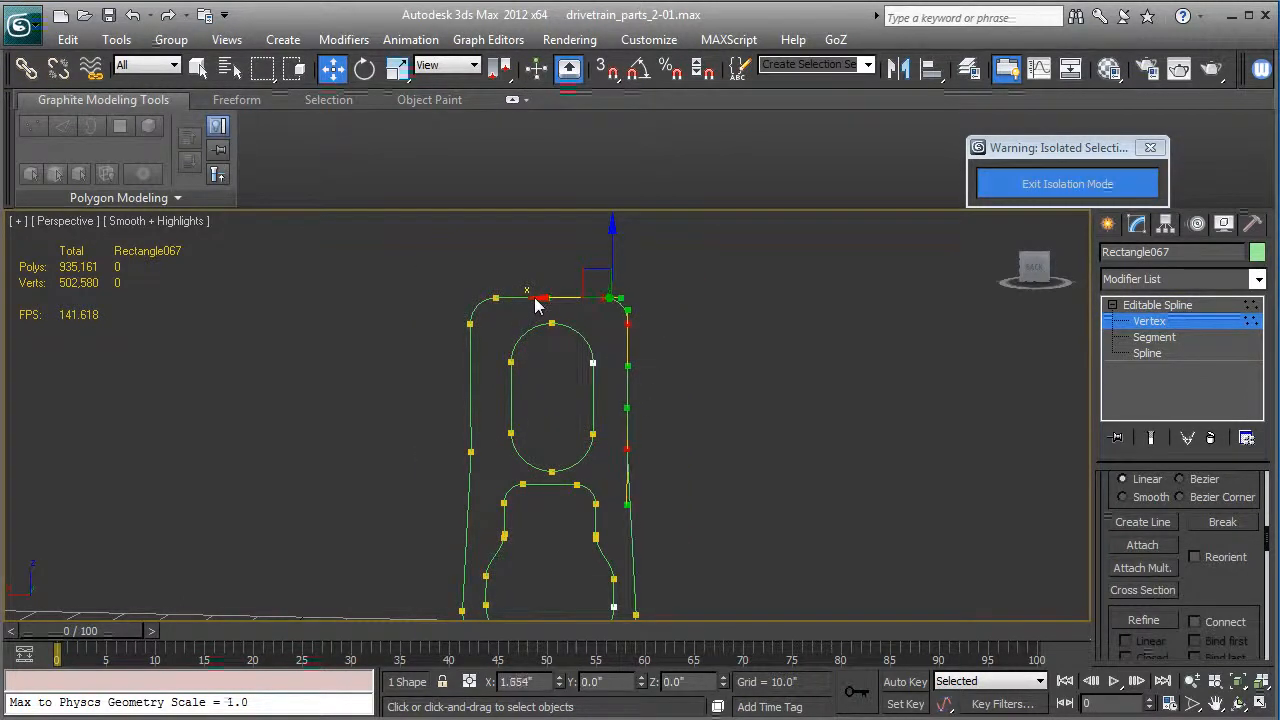
pyautogui.keyDown('alt'); pyautogui.moveTo(706, 400); pyautogui.dragTo(712, 316, button='middle'); pyautogui.keyUp('alt')
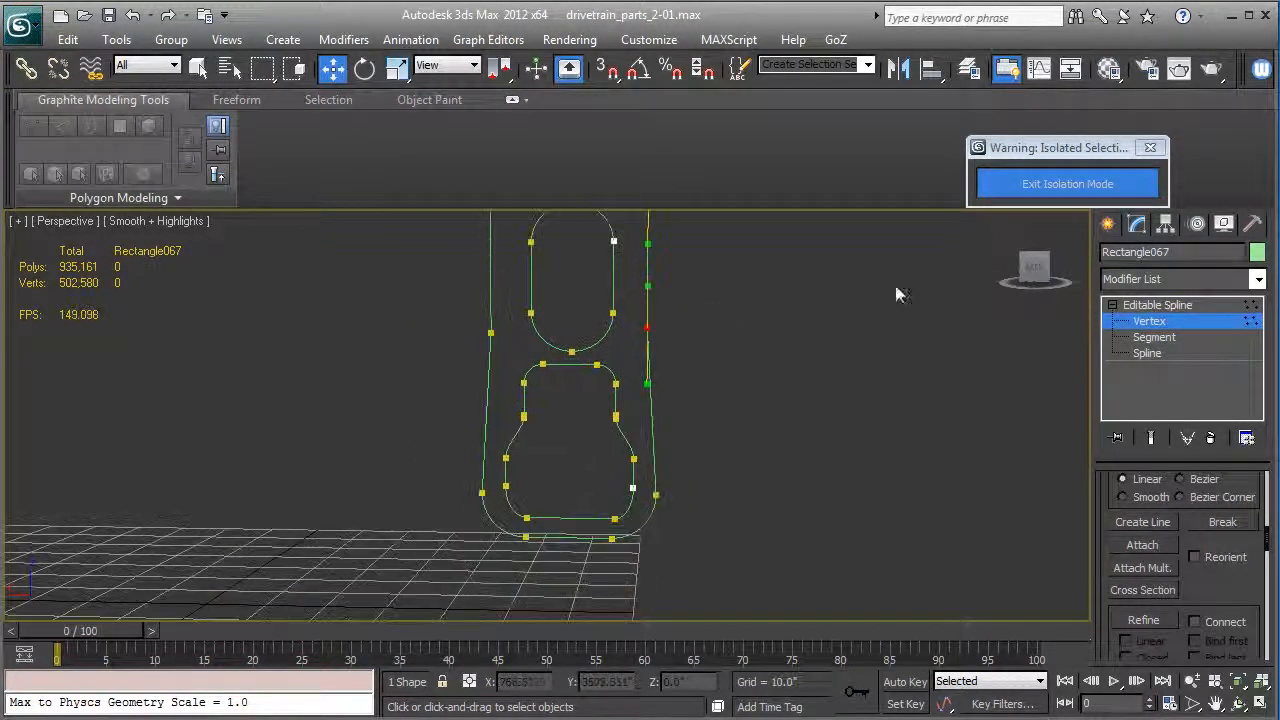
# Leave vertex editing and apply a Bevel modifier to the combined bracket spline.
pyautogui.click(1162, 318)
pyautogui.scroll(-4, 840, 385)
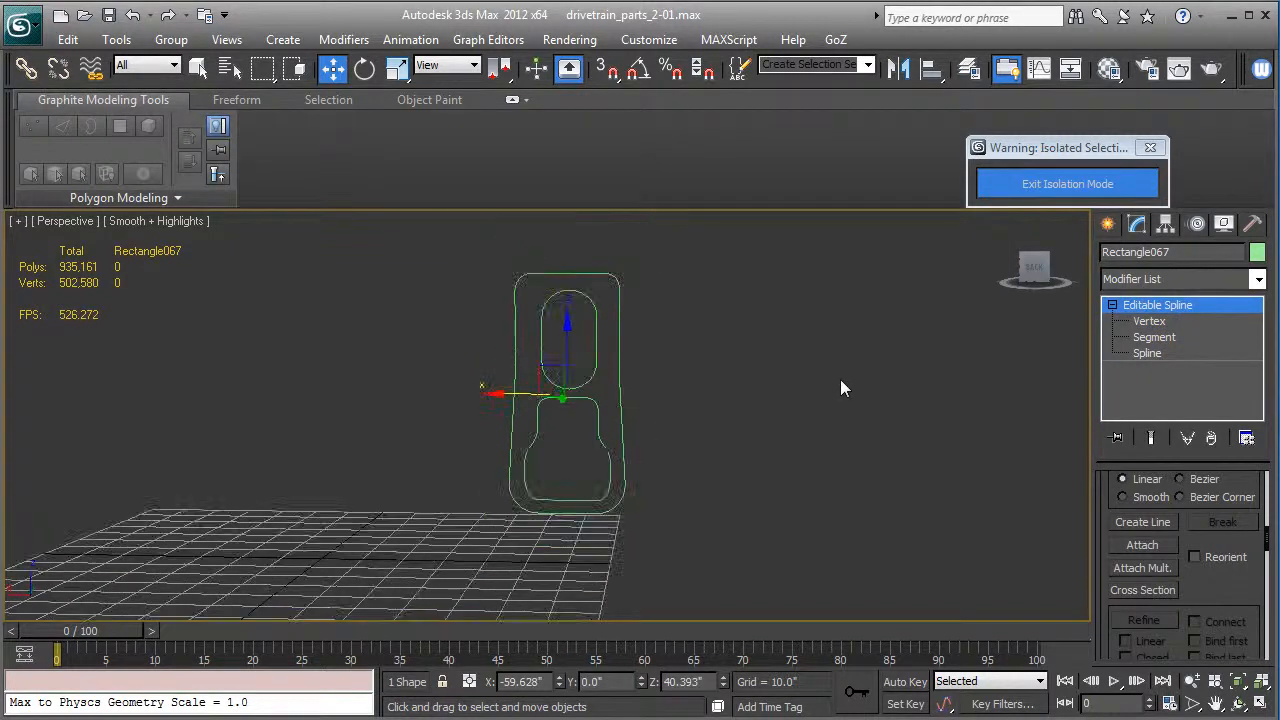
pyautogui.scroll(4, 841, 378)
pyautogui.press('F3')
pyautogui.keyDown('alt'); pyautogui.moveTo(841, 376); pyautogui.dragTo(823, 410, button='middle'); pyautogui.keyUp('alt')
pyautogui.press('F4')
pyautogui.click(1134, 278)
pyautogui.press('b')
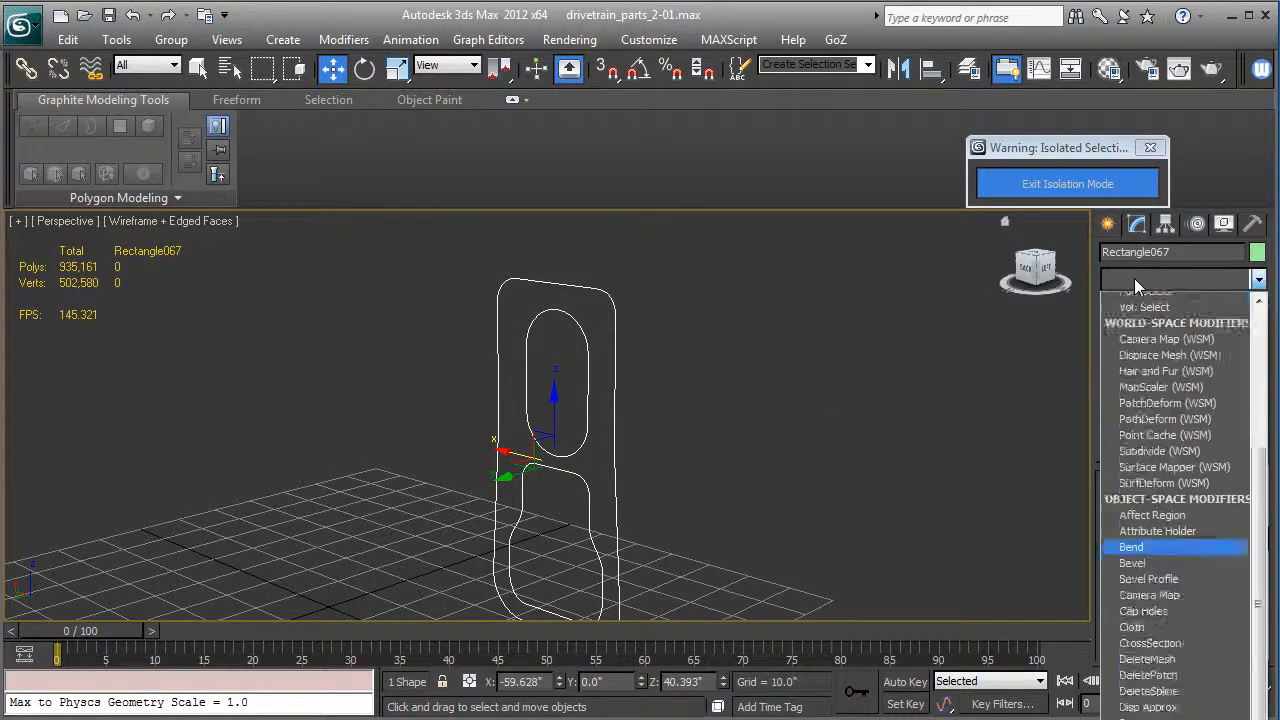
pyautogui.click(1139, 322)
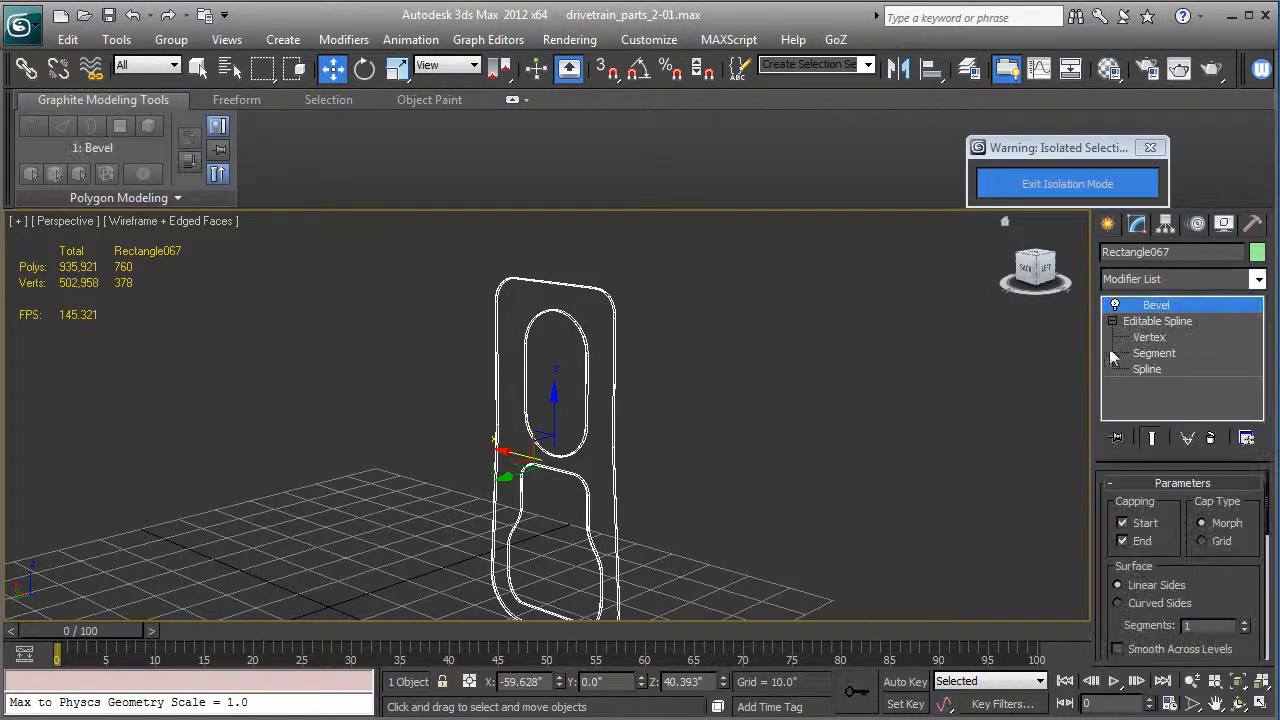
# Set the Bevel's Level 1 height to 1.25" to thicken the bracket.
pyautogui.press('F3')
pyautogui.scroll(2, 868, 462)
pyautogui.keyDown('alt'); pyautogui.moveTo(844, 467); pyautogui.dragTo(771, 502, button='middle'); pyautogui.keyUp('alt')
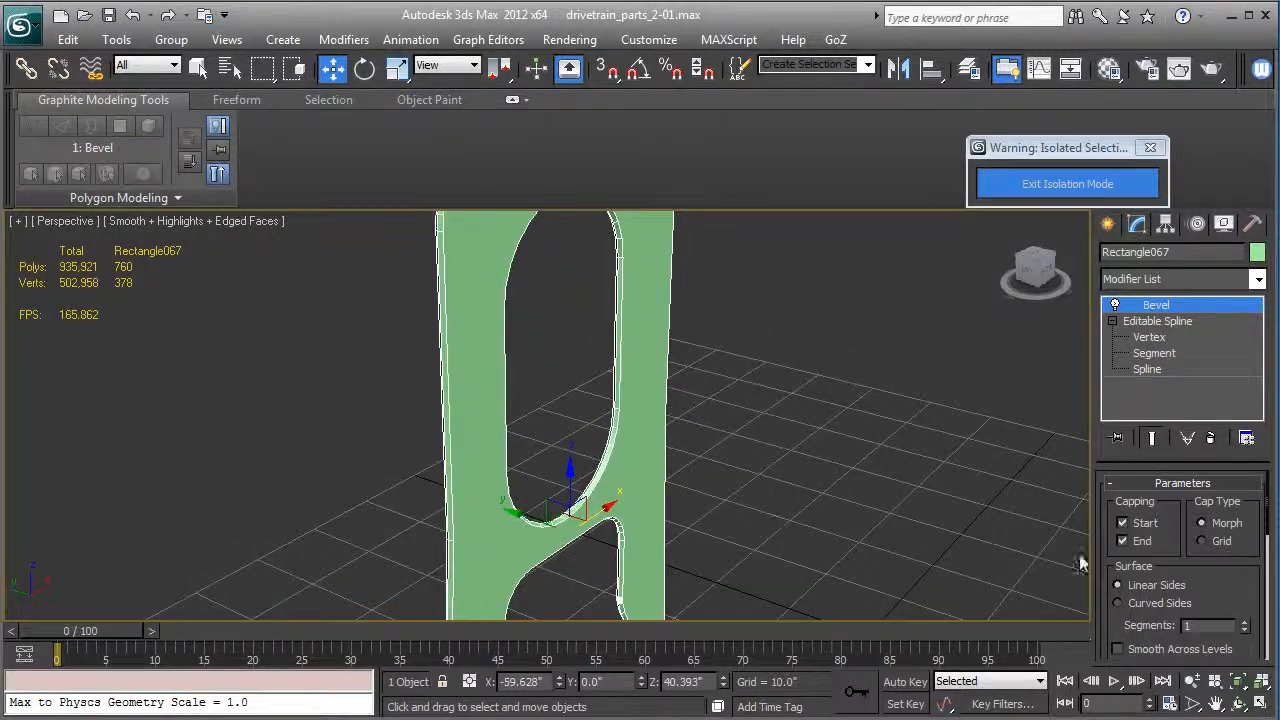
pyautogui.scroll(-5, 1205, 580)
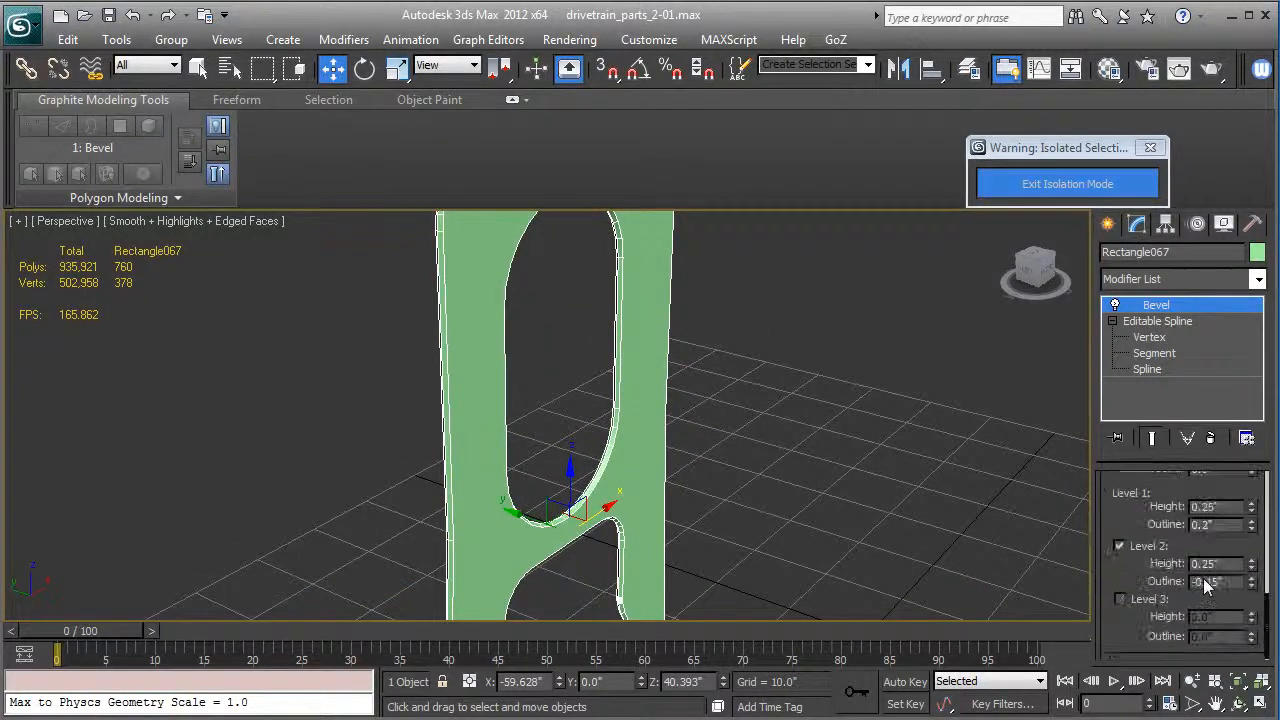
pyautogui.click(1253, 505)
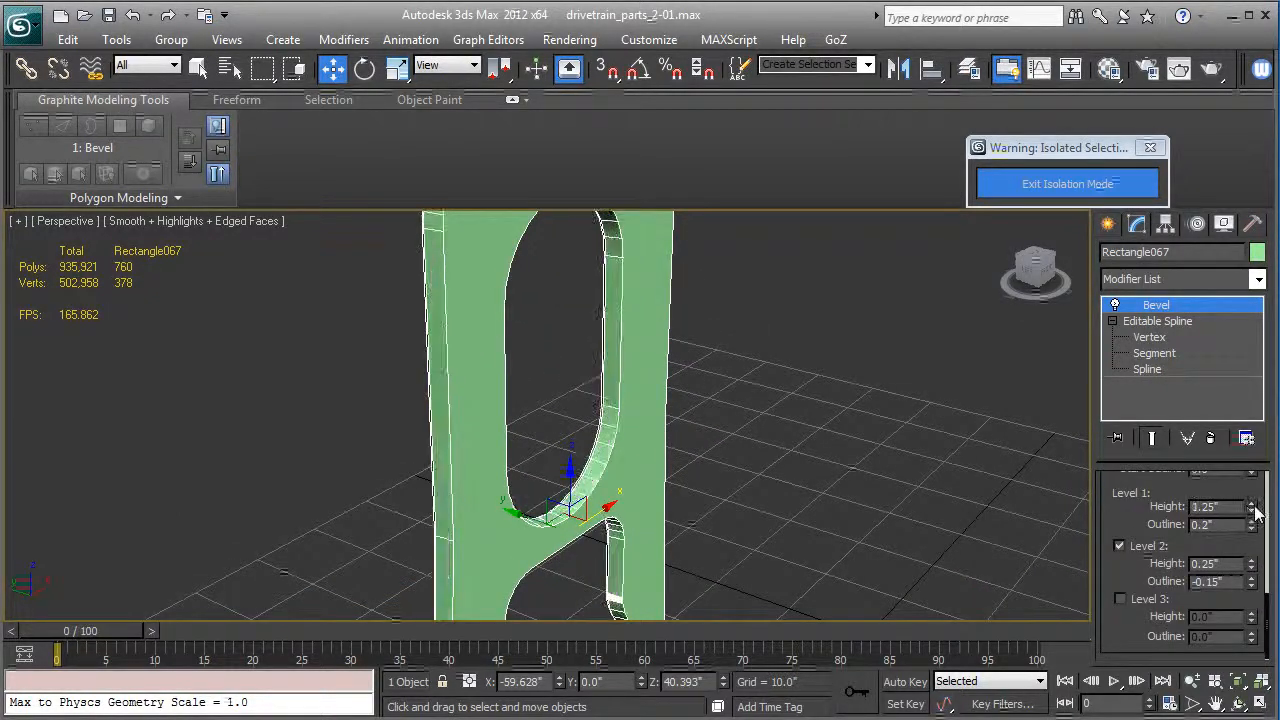
pyautogui.keyDown('alt'); pyautogui.moveTo(704, 487); pyautogui.dragTo(846, 511, button='middle'); pyautogui.keyUp('alt')
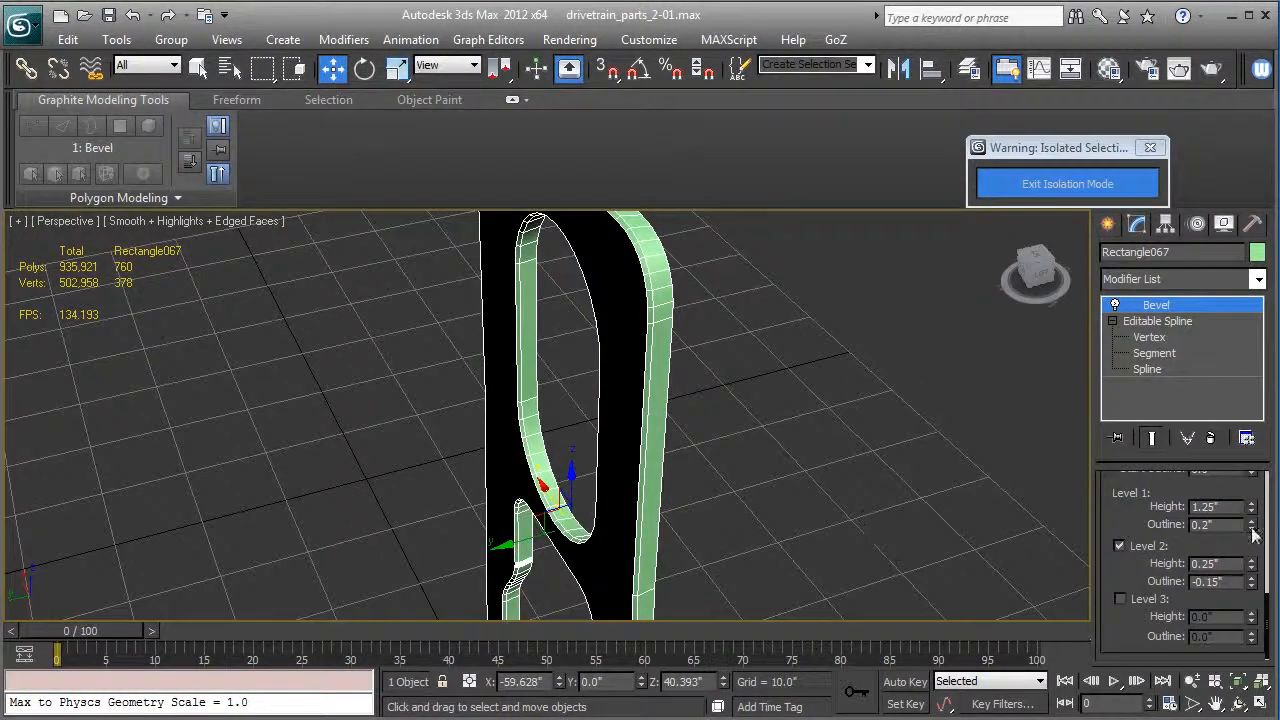
# Set the Bevel's Level 2 outline to -0.75" and adjust the Level 2 height.
pyautogui.moveTo(1250, 587); pyautogui.dragTo(1250, 587)
pyautogui.moveTo(930, 523)
pyautogui.keyDown('alt'); pyautogui.mouseDown(button='middle')
pyautogui.moveTo(932, 510)
pyautogui.moveTo(906, 530)
pyautogui.mouseUp(button='middle'); pyautogui.keyUp('alt')
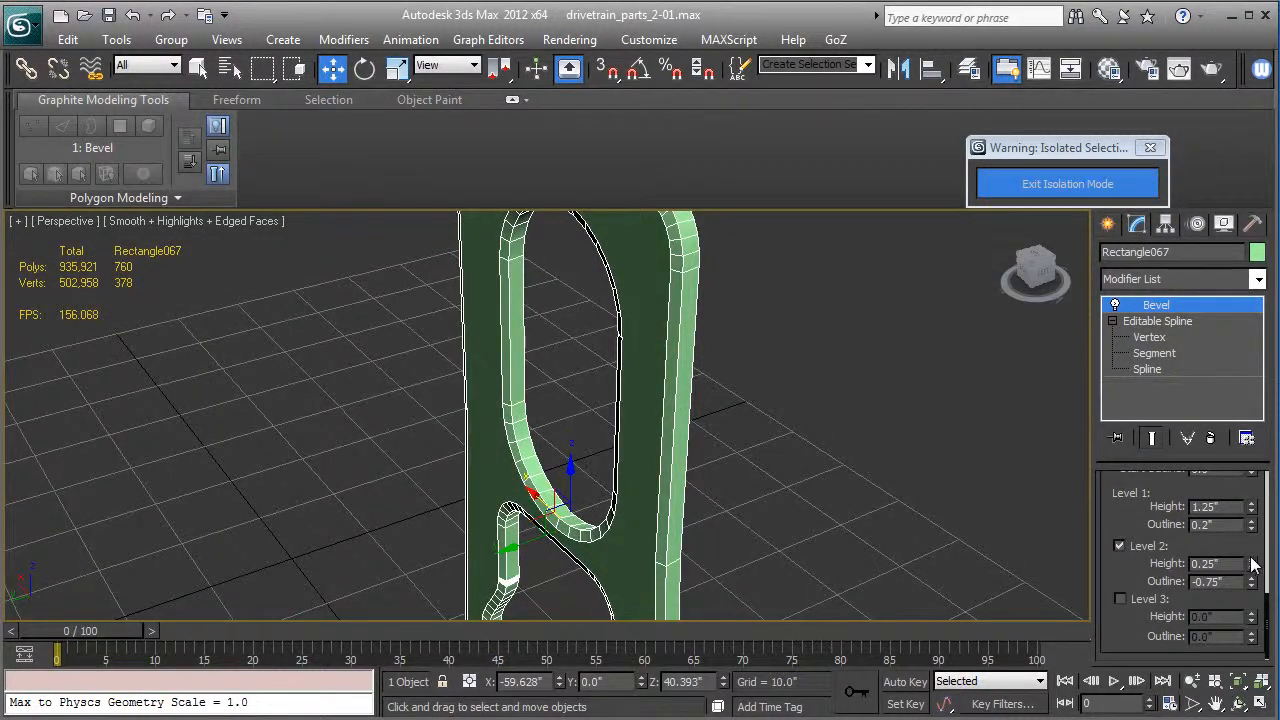
pyautogui.moveTo(1251, 560); pyautogui.dragTo(1251, 560)
pyautogui.keyDown('alt'); pyautogui.moveTo(910, 482); pyautogui.dragTo(808, 366, button='middle'); pyautogui.keyUp('alt')
pyautogui.press('F4')
pyautogui.scroll(-3, 846, 400)
# Add an Edit Poly modifier on top of the bracket's Bevel and check the shaded result.
pyautogui.click(1171, 280)
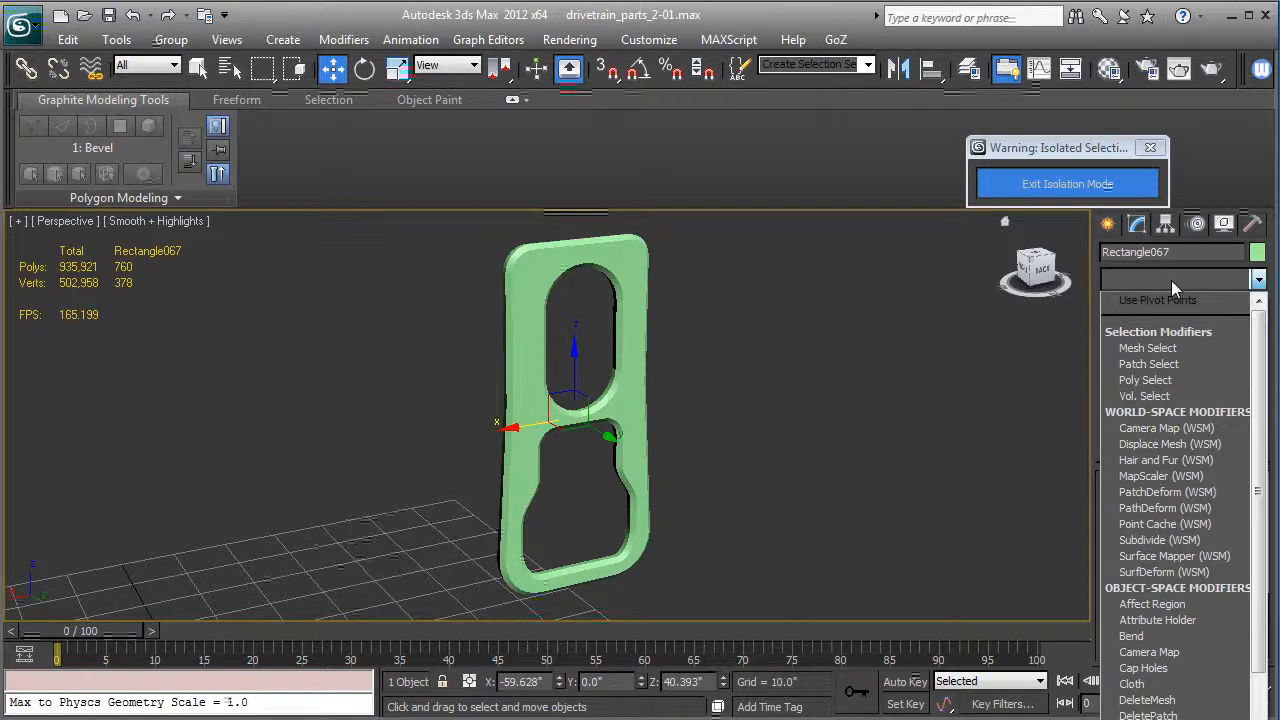
pyautogui.press('e')
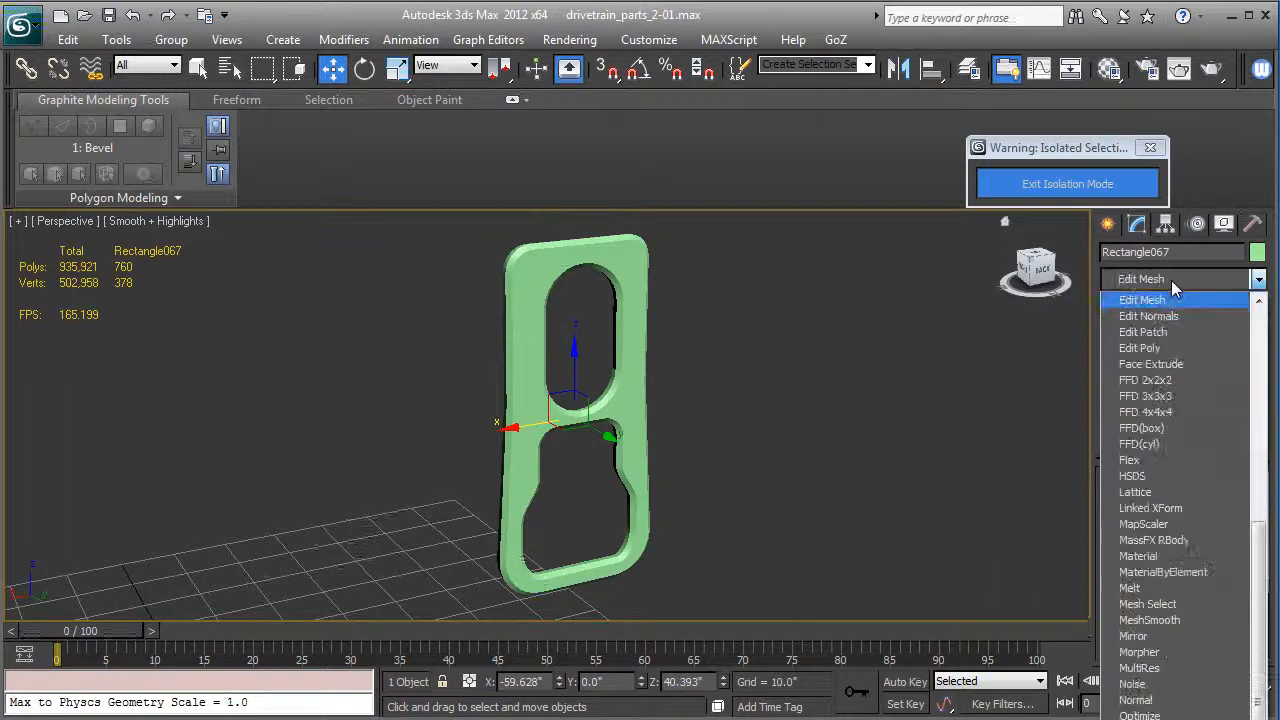
pyautogui.click(1156, 345)
pyautogui.press('F4')
pyautogui.keyDown('alt'); pyautogui.moveTo(793, 362); pyautogui.dragTo(838, 373, button='middle'); pyautogui.keyUp('alt')
pyautogui.scroll(3, 800, 387)
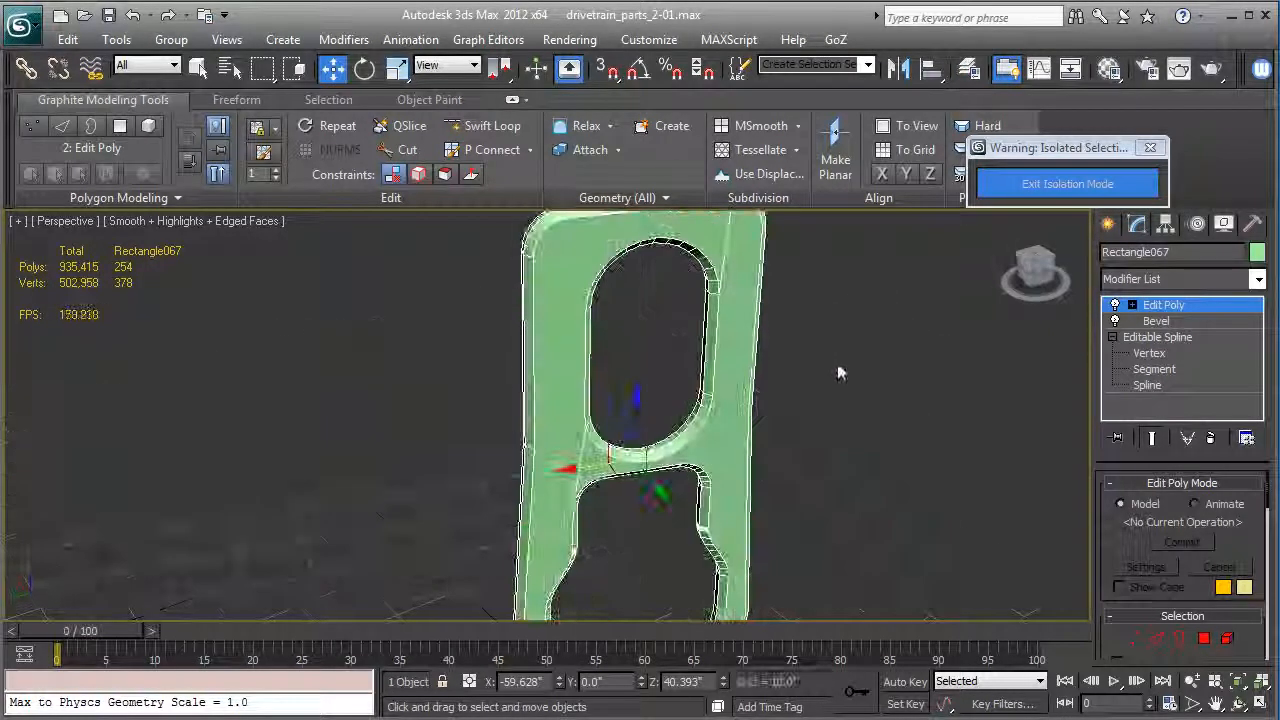
pyautogui.scroll(-3, 924, 355)
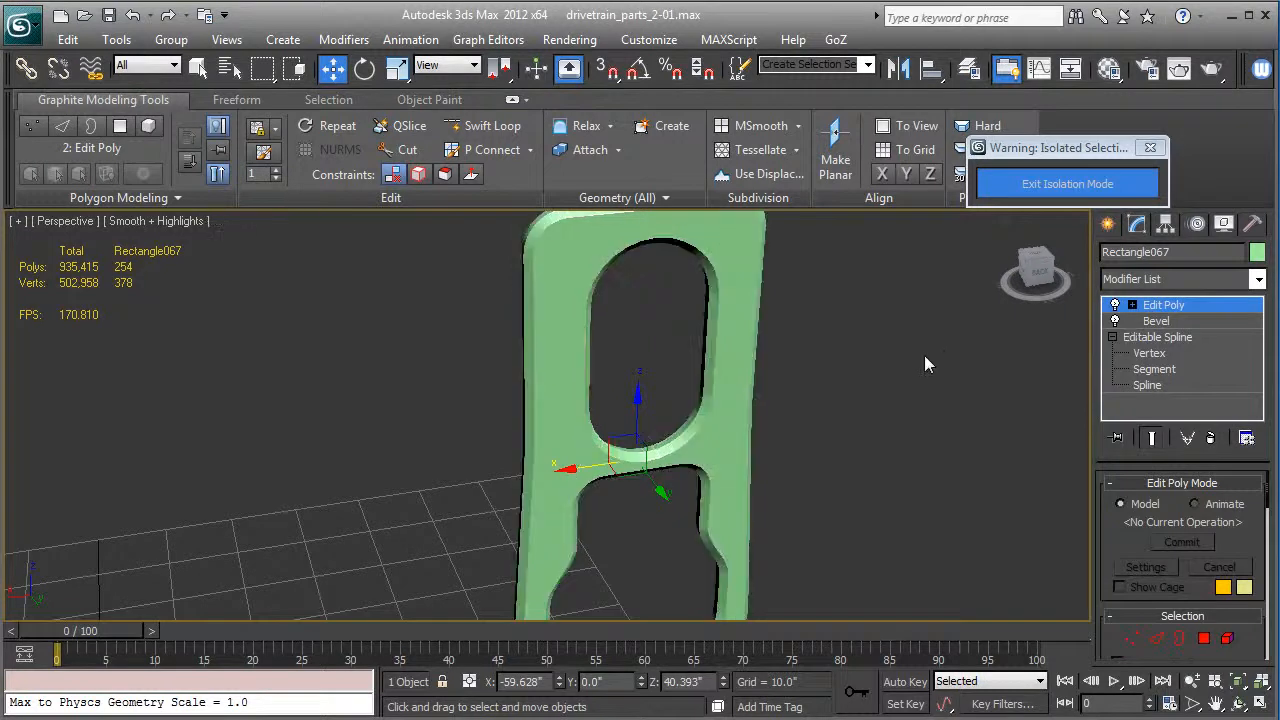
# Exit isolation mode and unhide all the locomotive's objects.
pyautogui.click(1067, 183)
pyautogui.keyDown('alt'); pyautogui.moveTo(885, 366); pyautogui.dragTo(819, 380, button='middle'); pyautogui.keyUp('alt')
pyautogui.scroll(-2, 819, 380)
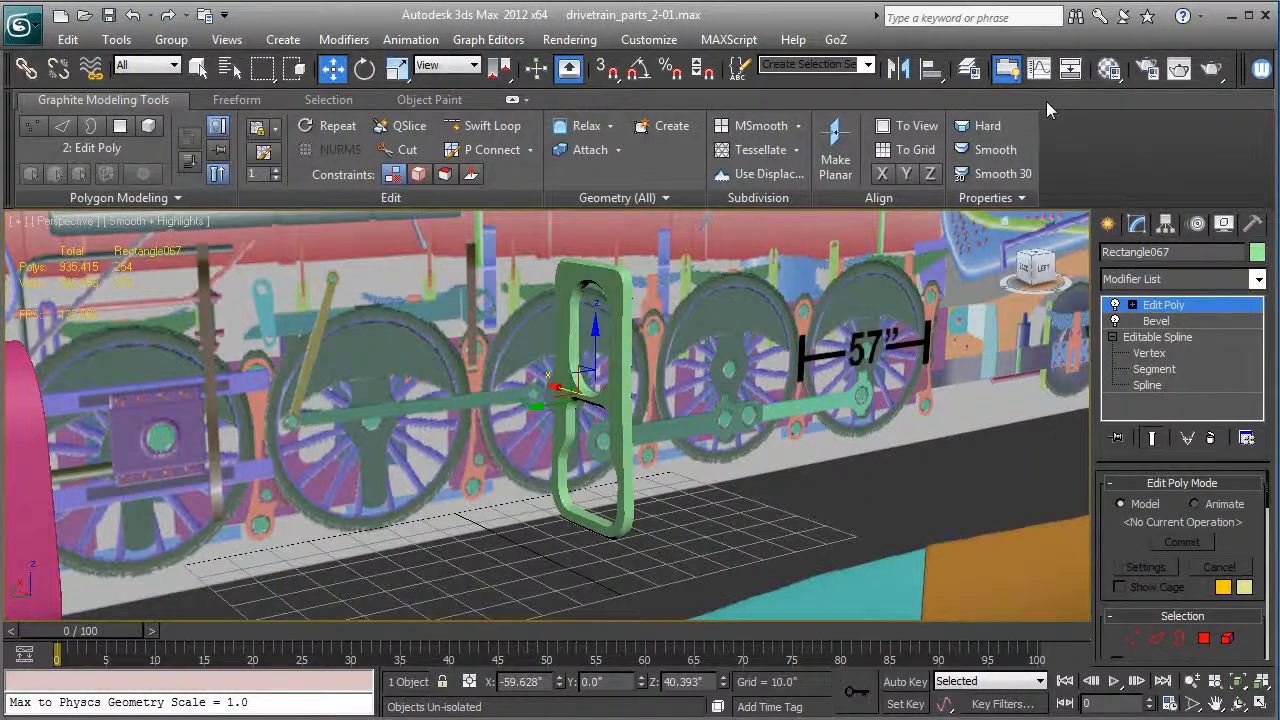
pyautogui.click(1224, 223)
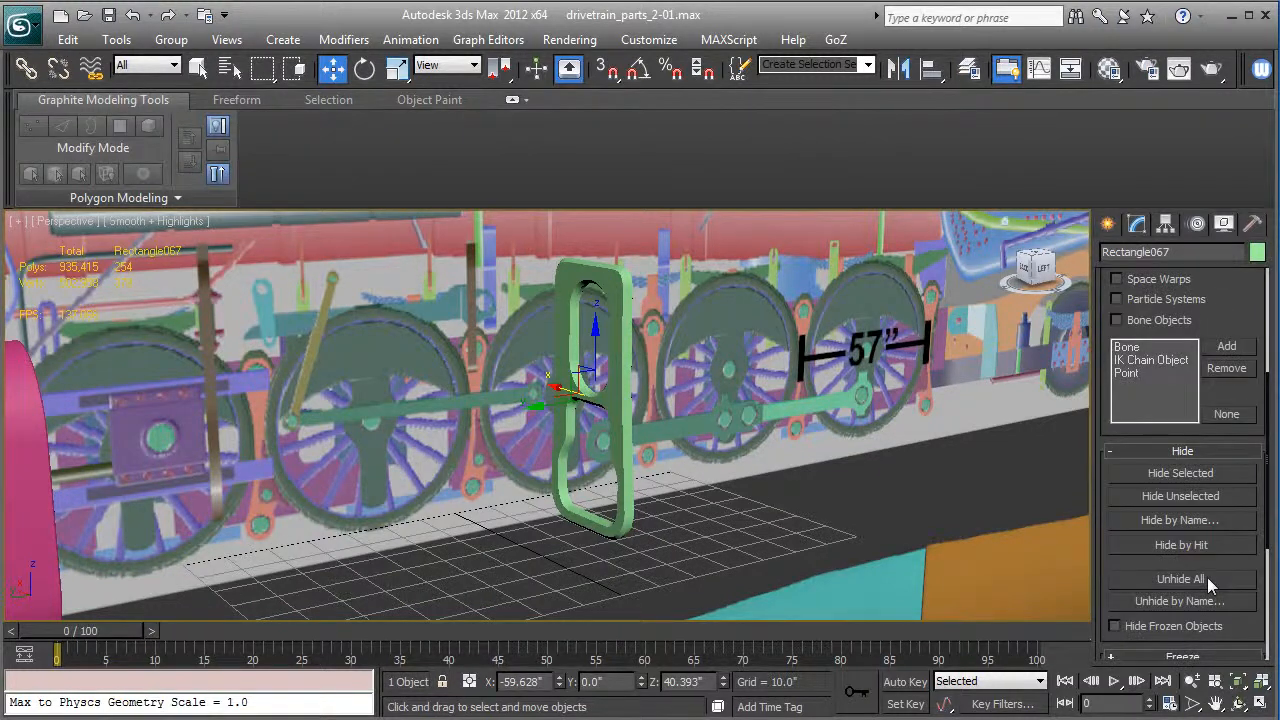
pyautogui.click(1181, 578)
pyautogui.click(735, 429)
# Move the bracket forward along the locomotive and center it on the cylinders, at about X -59.8", Y 47.5".
pyautogui.moveTo(736, 445)
pyautogui.keyDown('alt'); pyautogui.mouseDown(button='middle')
pyautogui.moveTo(783, 466)
pyautogui.moveTo(777, 451)
pyautogui.moveTo(530, 450)
pyautogui.moveTo(590, 452)
pyautogui.moveTo(403, 420)
pyautogui.mouseUp(button='middle'); pyautogui.keyUp('alt')
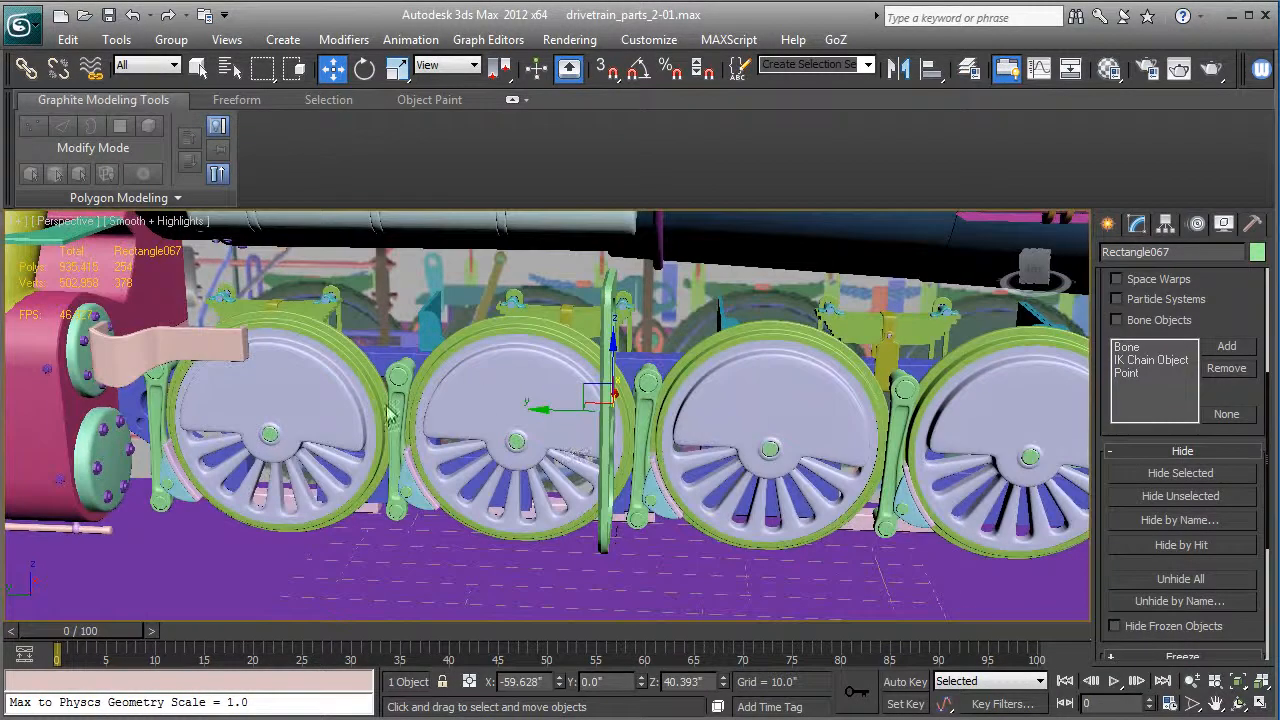
pyautogui.moveTo(556, 418); pyautogui.dragTo(333, 398)
pyautogui.moveTo(392, 378)
pyautogui.keyDown('alt'); pyautogui.mouseDown(button='middle')
pyautogui.moveTo(497, 373)
pyautogui.moveTo(540, 395)
pyautogui.moveTo(534, 417)
pyautogui.moveTo(558, 431)
pyautogui.mouseUp(button='middle'); pyautogui.keyUp('alt')
pyautogui.press('f')
pyautogui.press('F3')
pyautogui.moveTo(647, 428); pyautogui.dragTo(648, 428)
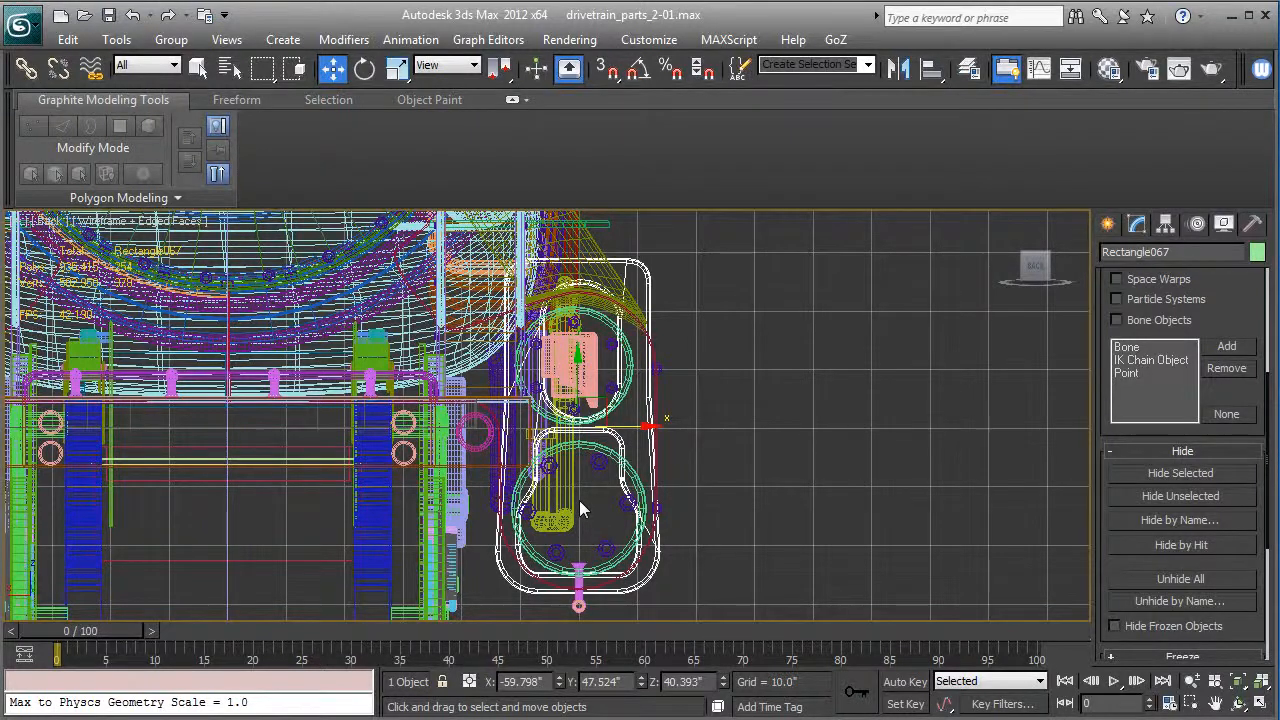
# Rename the bracket object to Guide-01.
pyautogui.press('p')
pyautogui.press('z')
pyautogui.press('F3')
pyautogui.keyDown('alt'); pyautogui.moveTo(713, 449); pyautogui.dragTo(631, 471, button='middle'); pyautogui.keyUp('alt')
pyautogui.scroll(3, 631, 471)
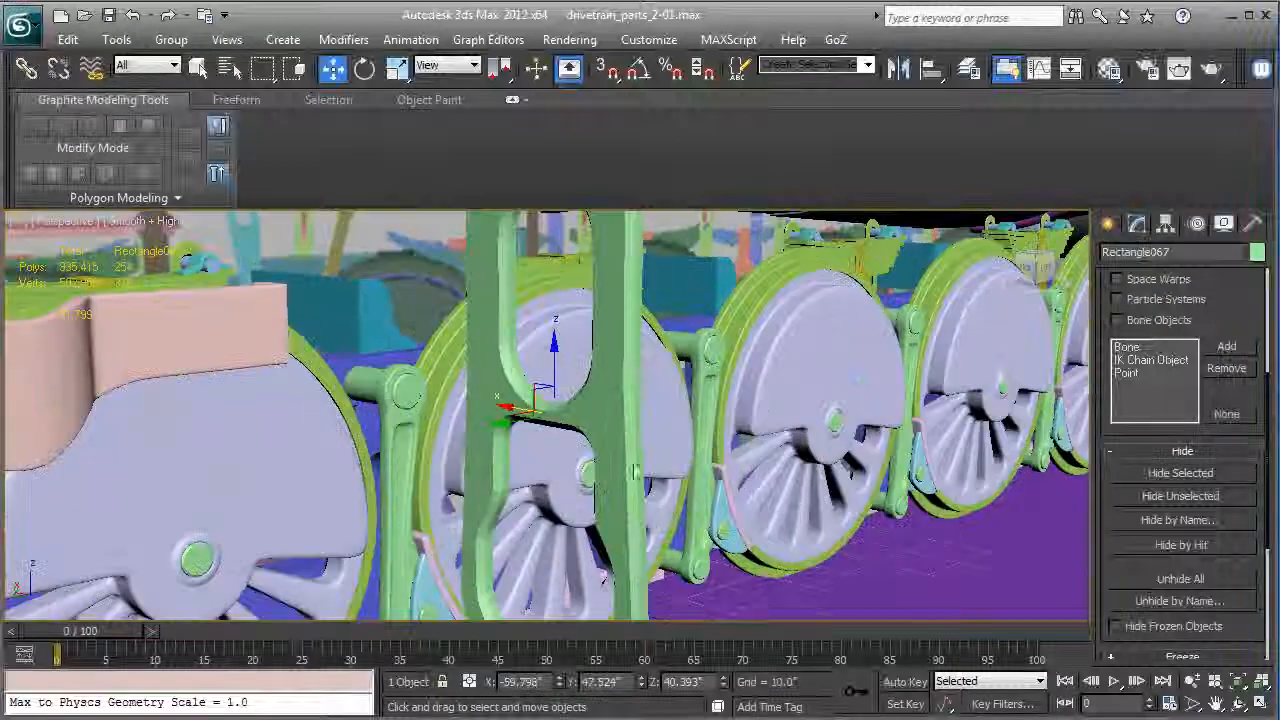
pyautogui.moveTo(646, 415); pyautogui.dragTo(700, 447, button='middle')
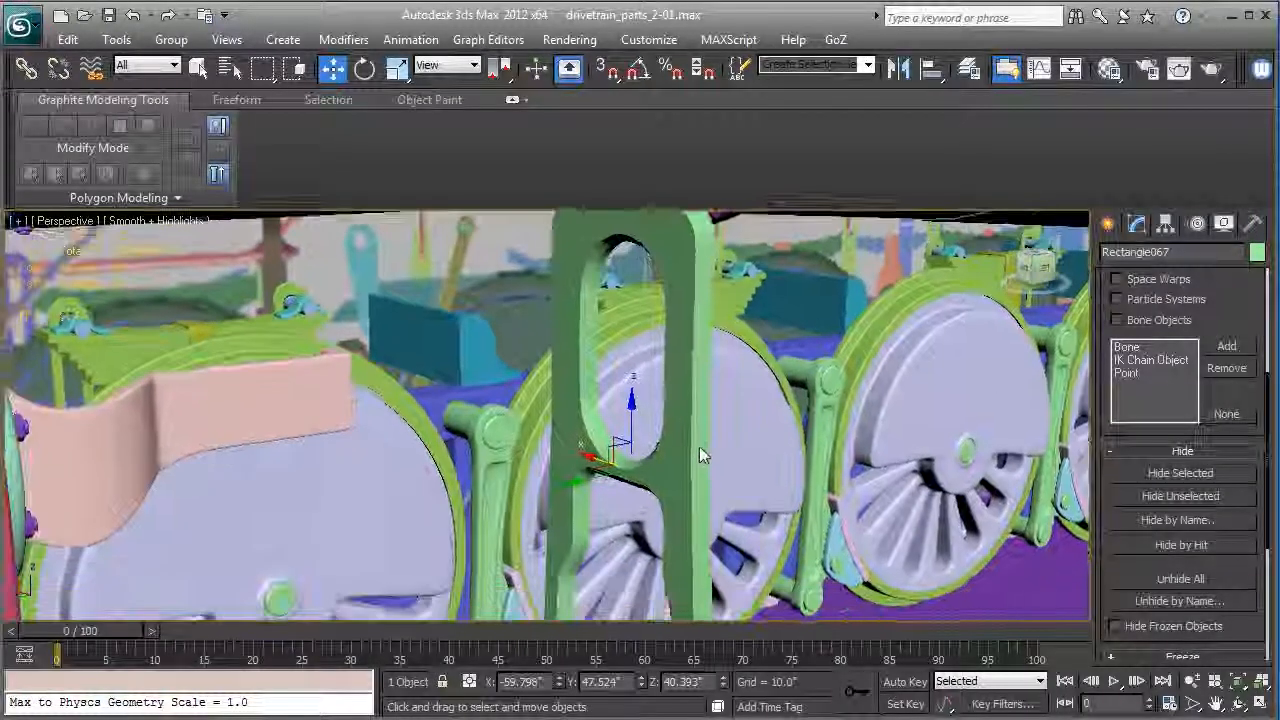
pyautogui.click(1107, 224)
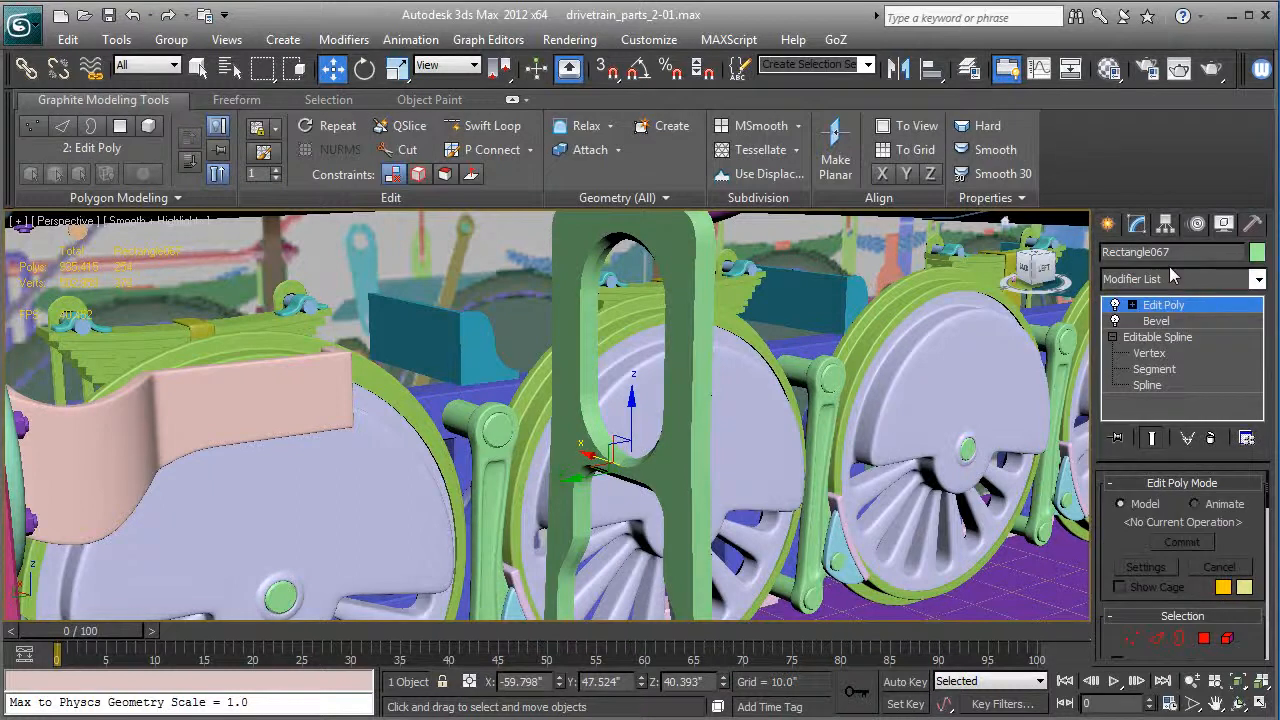
pyautogui.moveTo(1184, 253); pyautogui.dragTo(1072, 258)
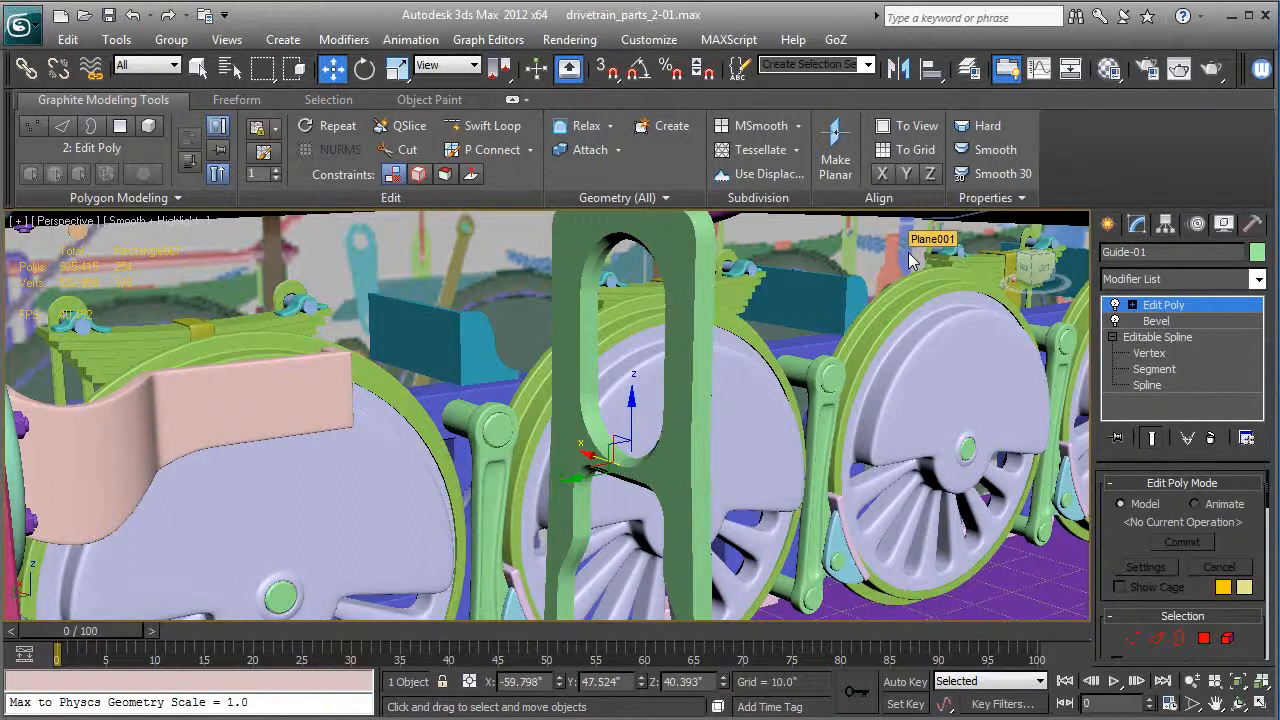
pyautogui.moveTo(464, 488); pyautogui.dragTo(612, 474, button='middle')
pyautogui.scroll(-2, 523, 465)
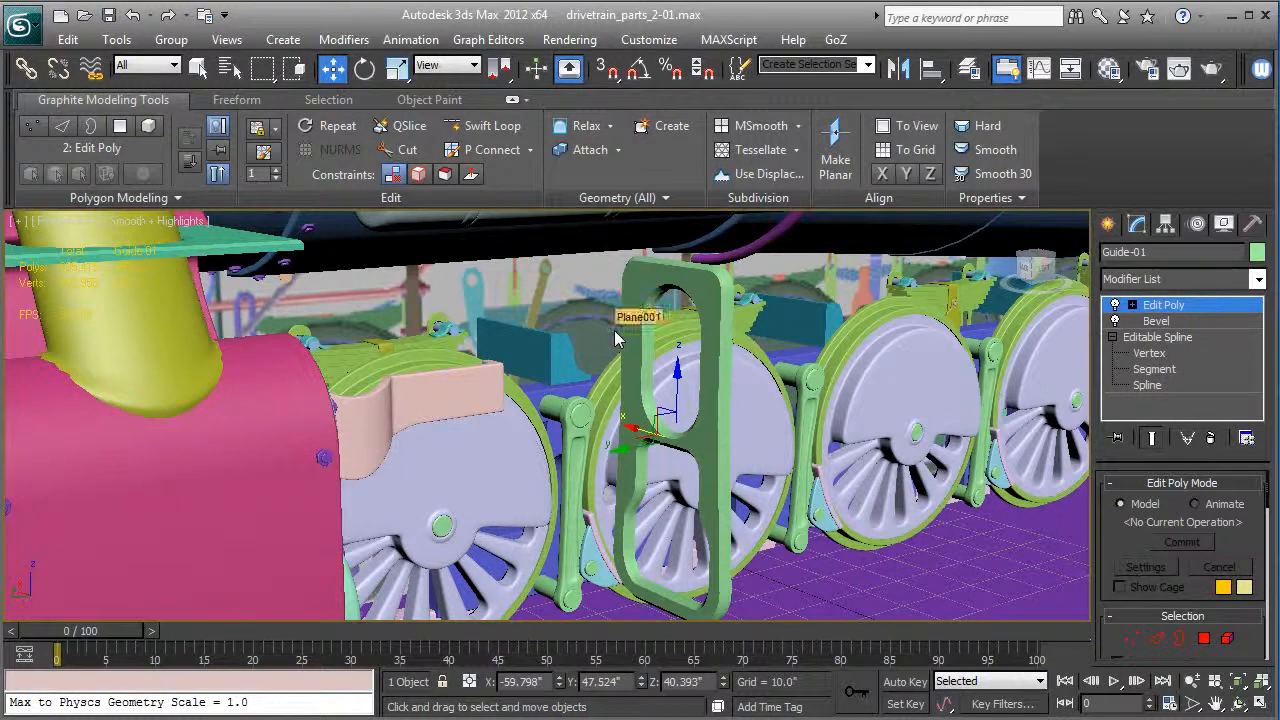
pyautogui.keyDown('alt'); pyautogui.moveTo(668, 443); pyautogui.dragTo(763, 447, button='middle'); pyautogui.keyUp('alt')
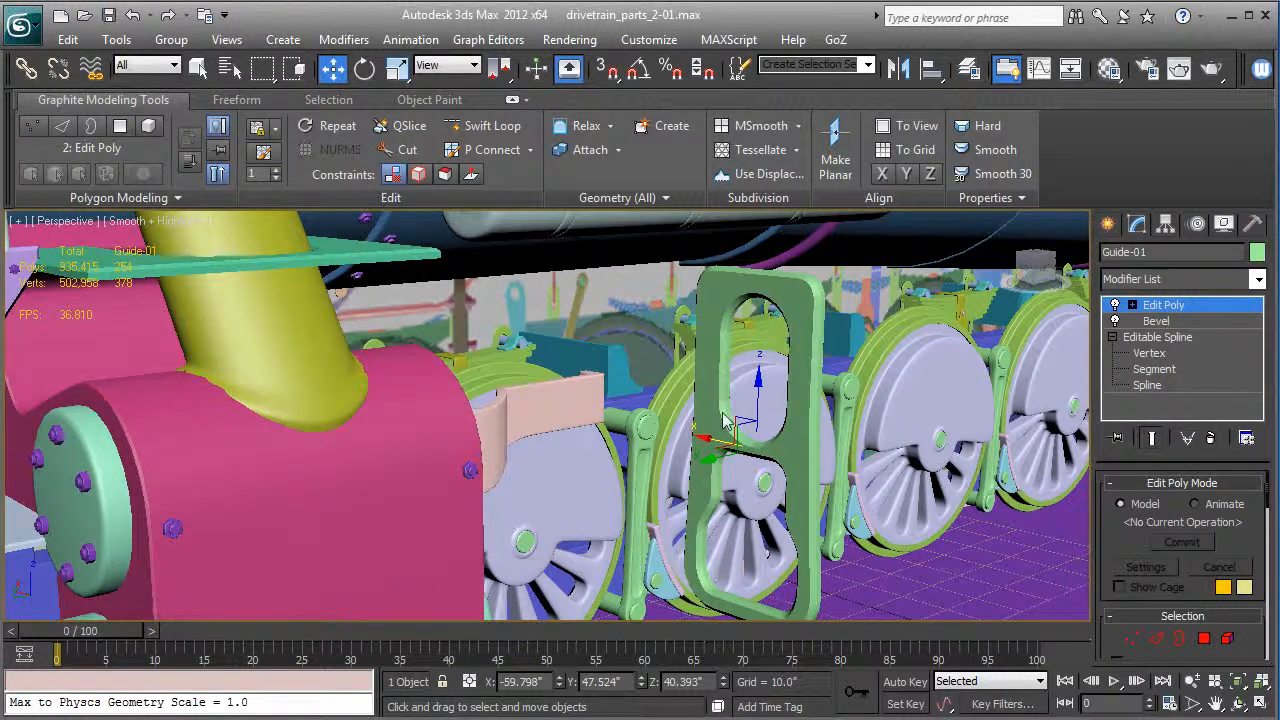
pyautogui.moveTo(724, 429); pyautogui.dragTo(814, 481, button='middle')
pyautogui.scroll(-2, 779, 426)
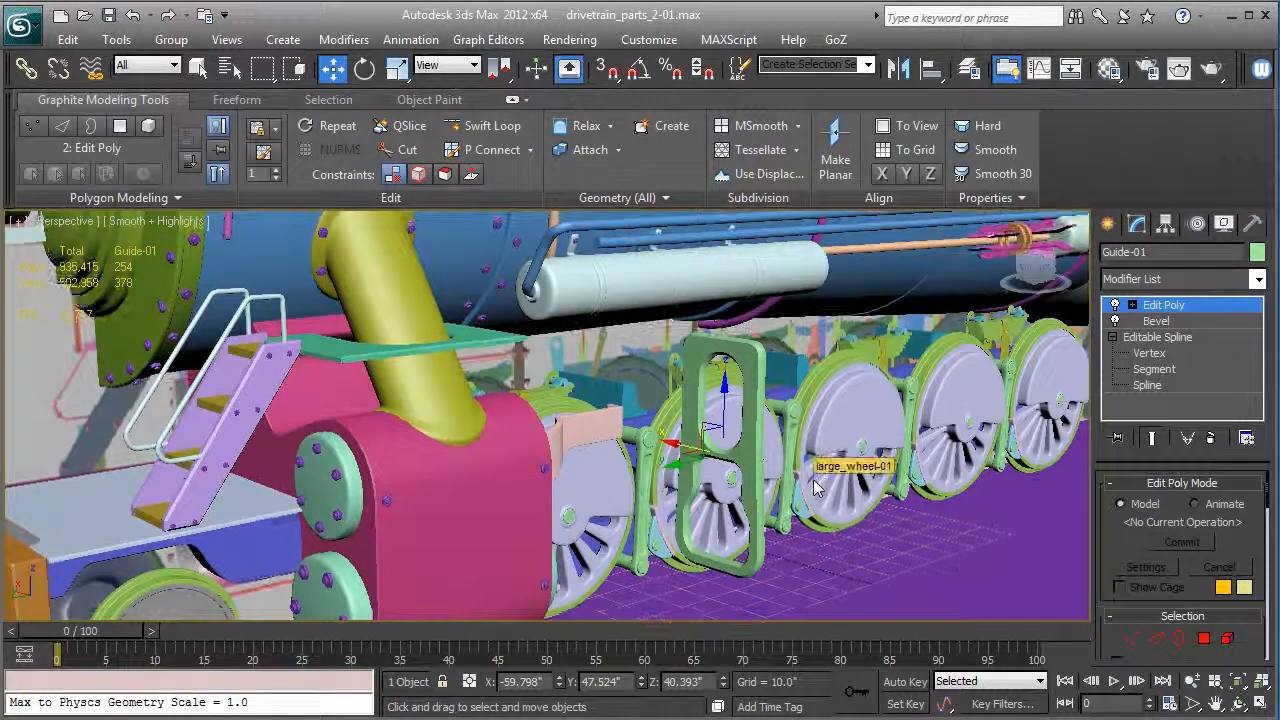